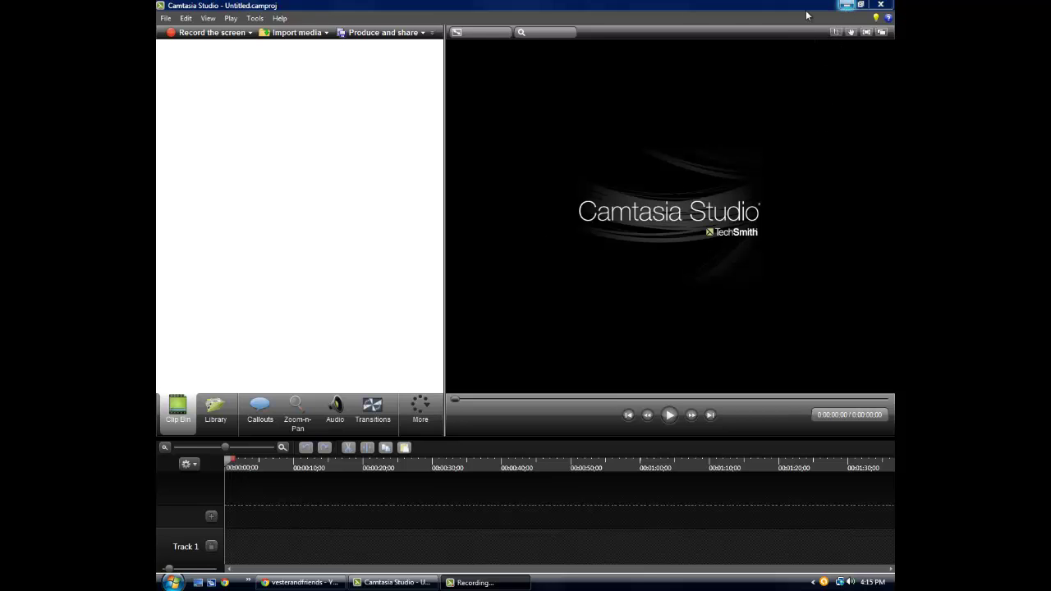
# Step: Minimize the empty untitled Camtasia project so the desktop shows
pyautogui.click(847, 5)
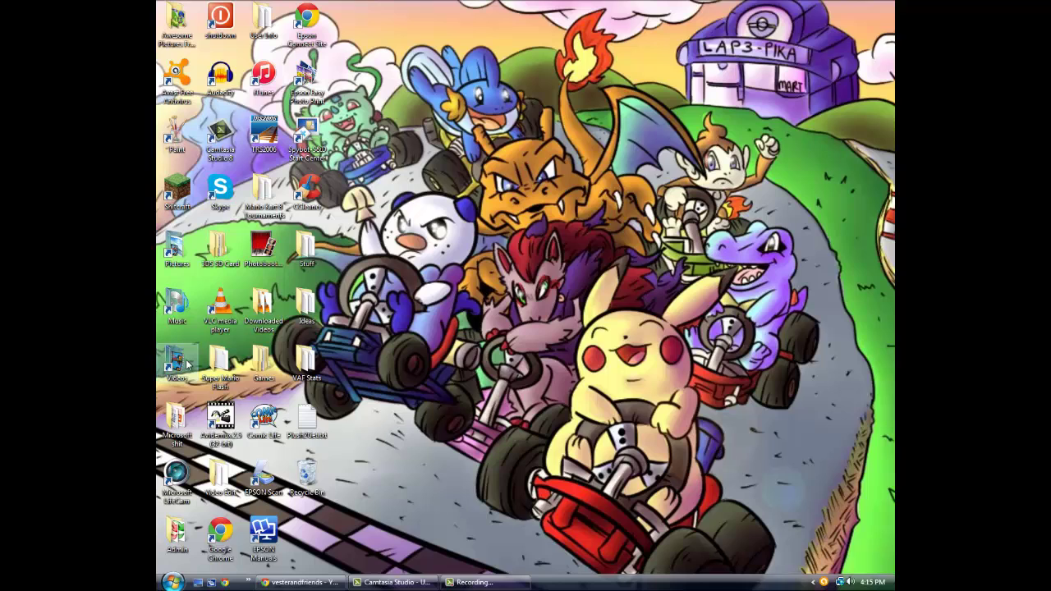
# Step: Drag Vester Theme 4.mp4 from Videos > MJPeg into Camtasia's Clip Bin, then minimize Explorer
pyautogui.doubleClick(188, 363)
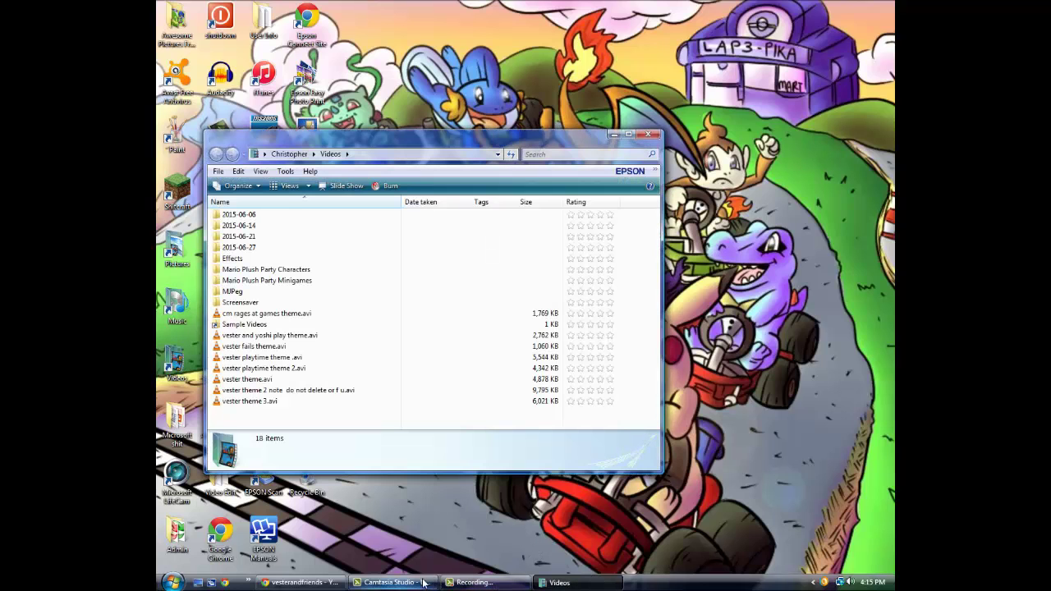
pyautogui.click(394, 583)
pyautogui.click(567, 583)
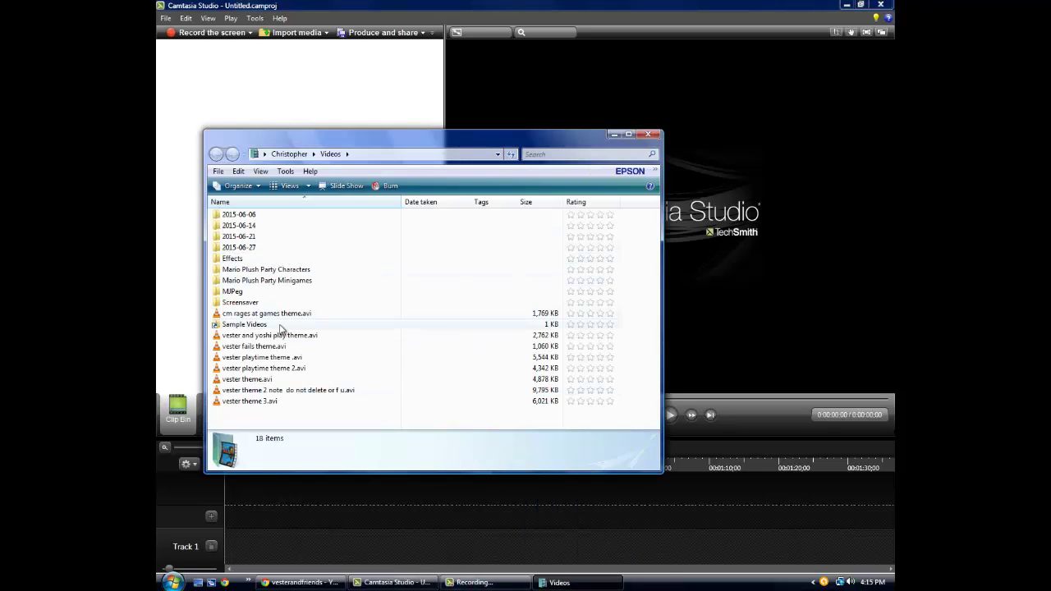
pyautogui.doubleClick(234, 292)
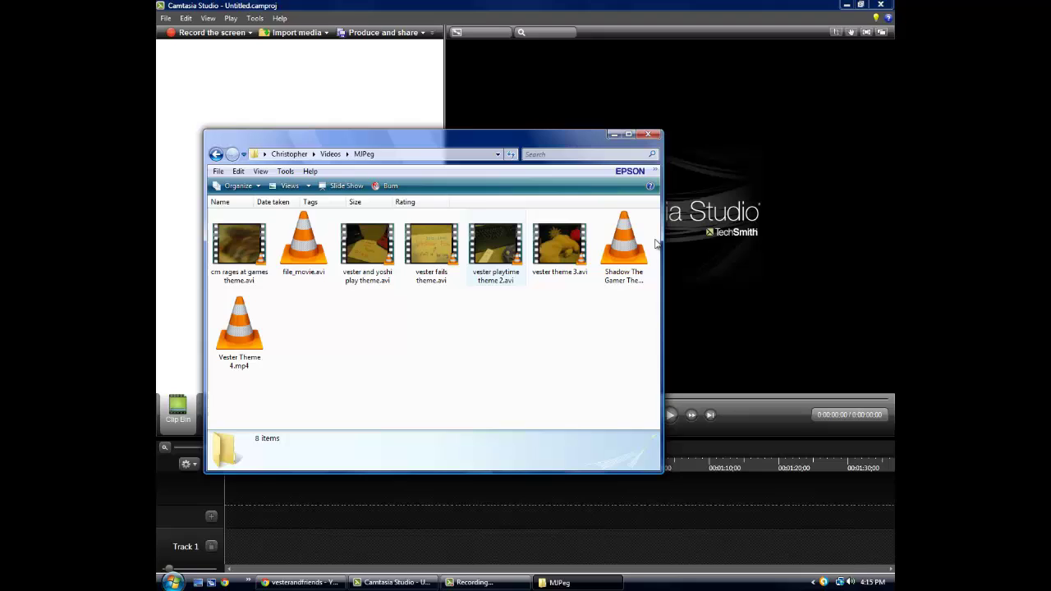
pyautogui.moveTo(239, 329); pyautogui.dragTo(211, 104)
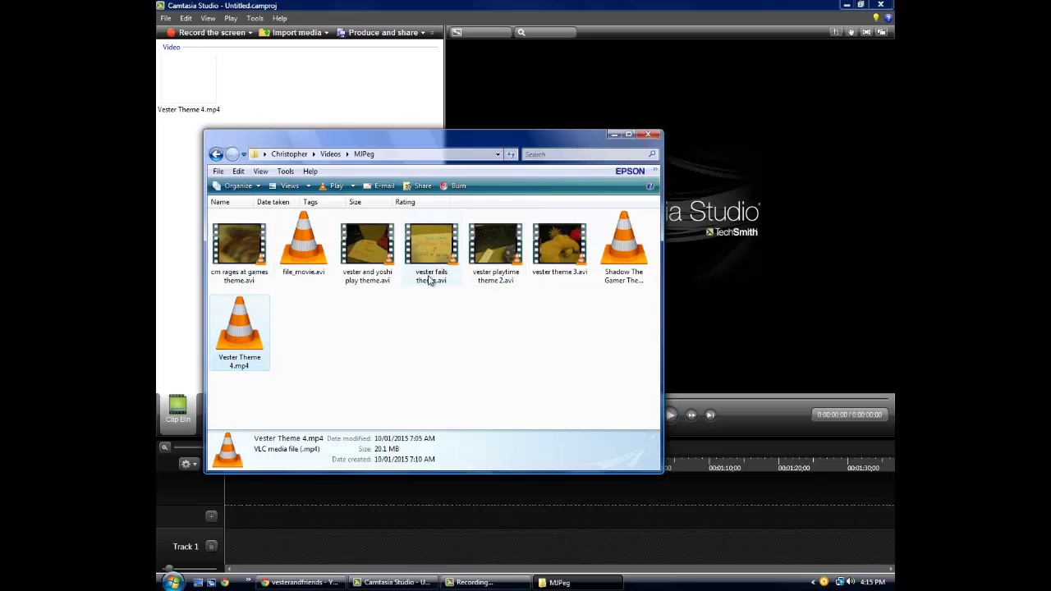
pyautogui.click(216, 154)
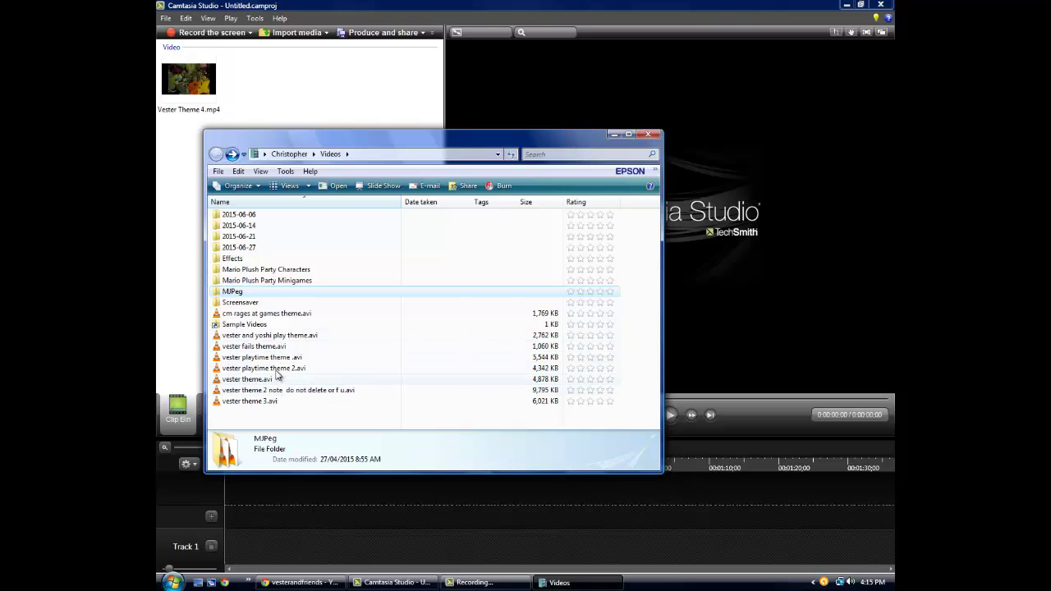
pyautogui.doubleClick(238, 292)
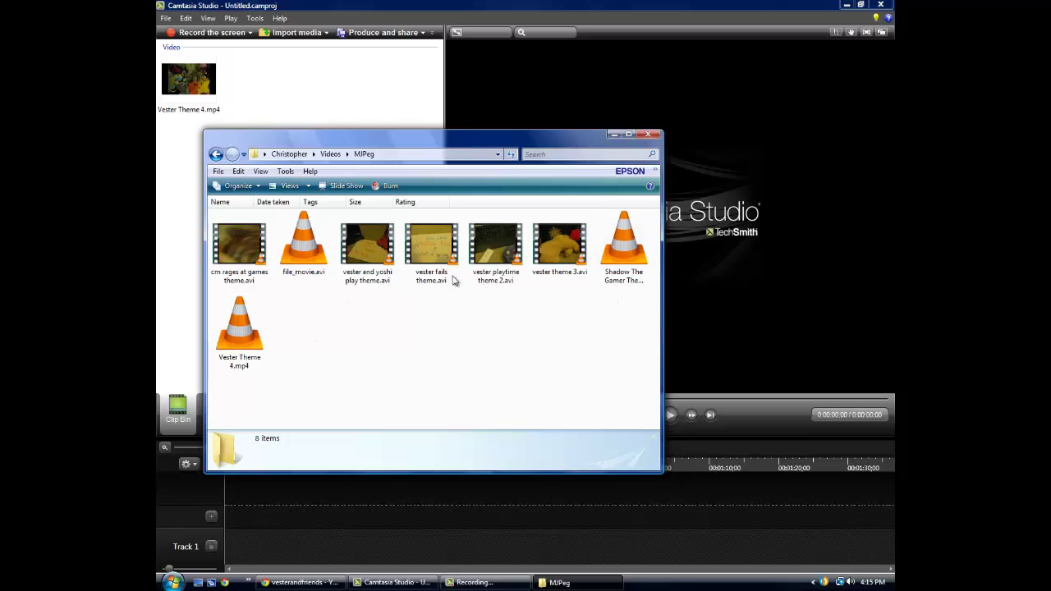
pyautogui.click(614, 135)
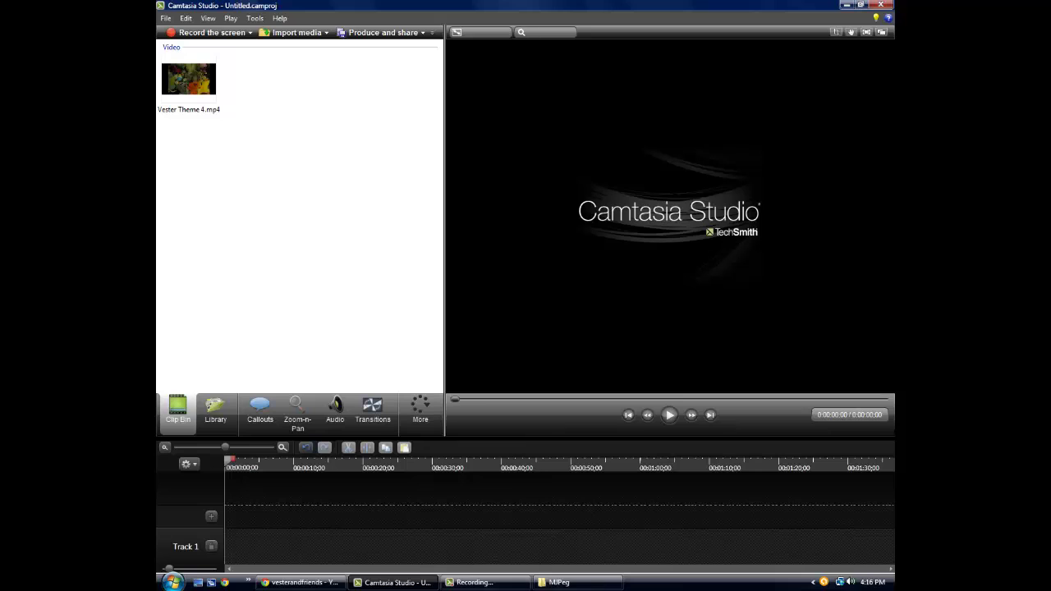
# Step: Place Vester Theme 4.mp4 on Track 1 and set editing dimensions to 1280x720 YouTube & Screencast
pyautogui.click(559, 582)
pyautogui.click(614, 135)
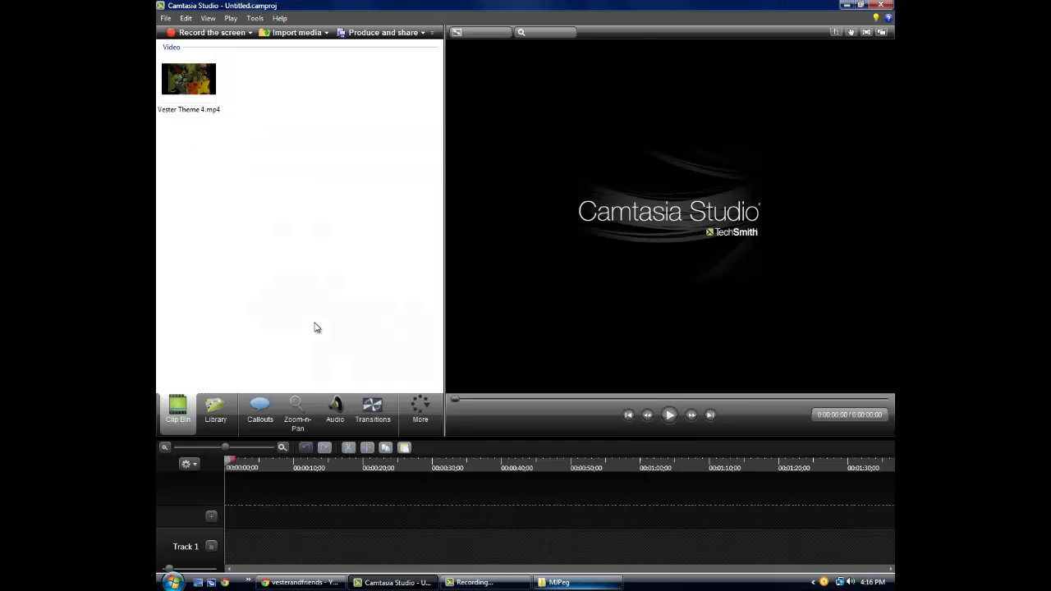
pyautogui.moveTo(201, 85); pyautogui.dragTo(299, 479)
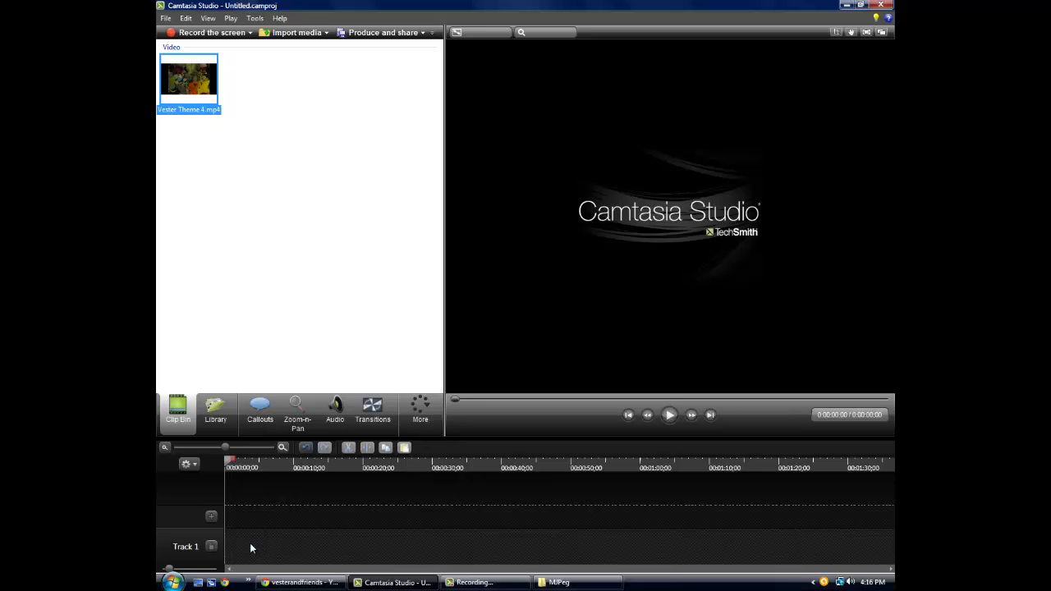
pyautogui.moveTo(488, 358); pyautogui.dragTo(493, 355)
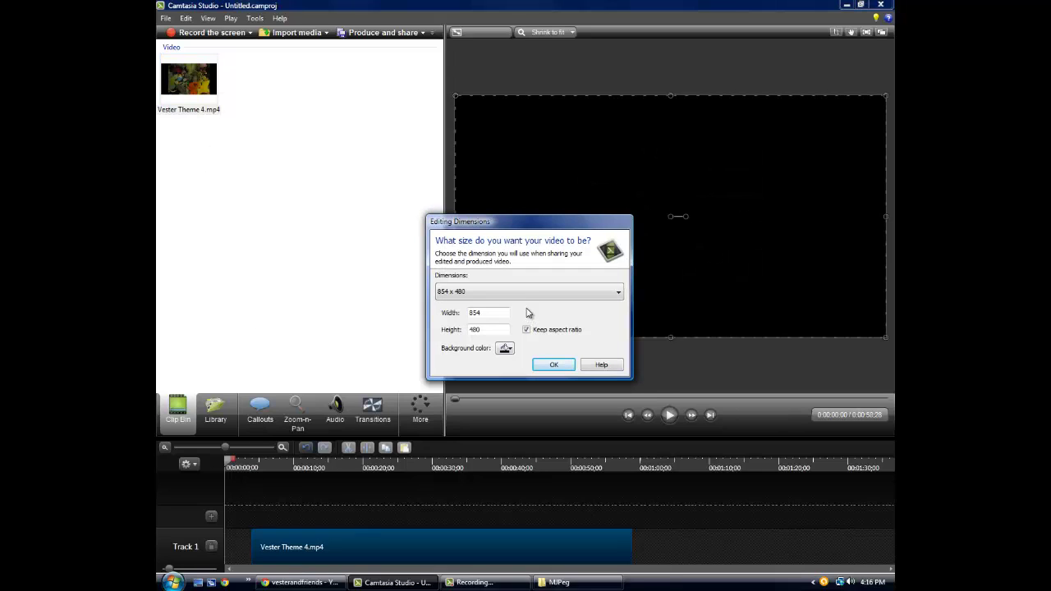
pyautogui.click(505, 295)
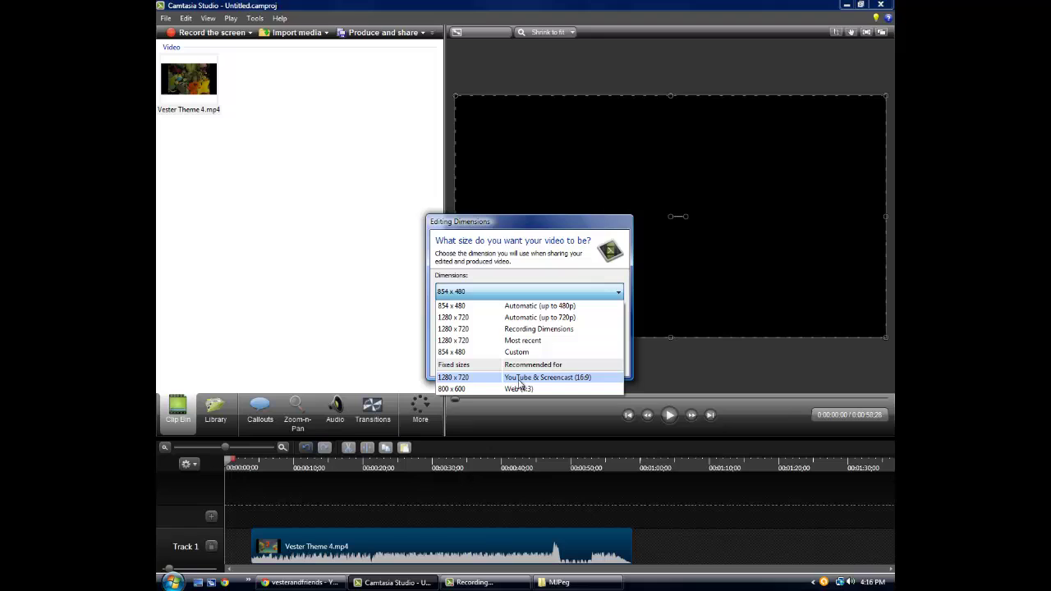
pyautogui.click(519, 379)
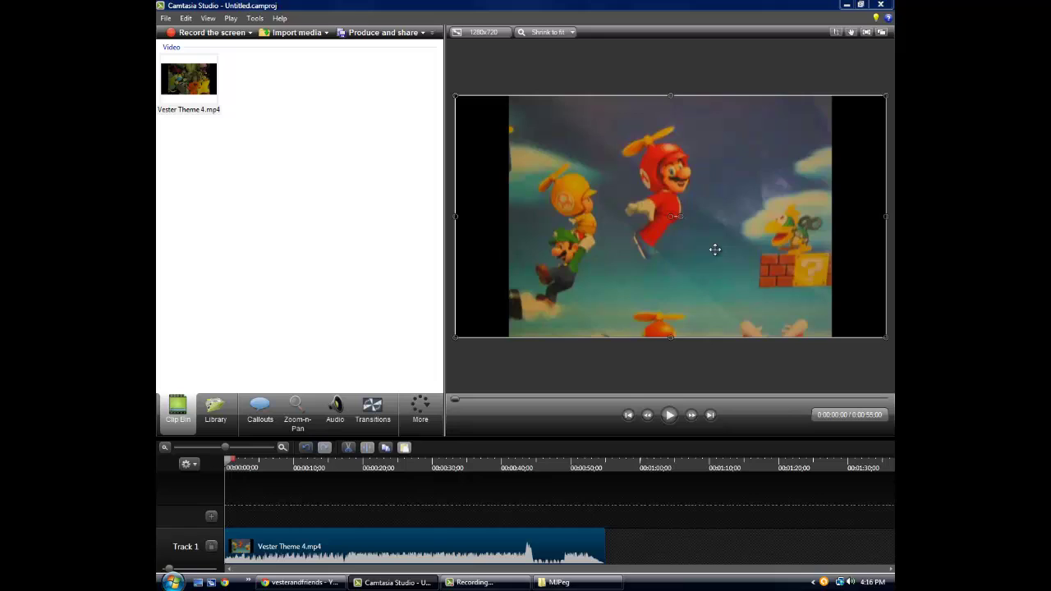
# Step: Adjust the timeline zoom and play back the Vester Theme 4 clip
pyautogui.moveTo(387, 552); pyautogui.dragTo(382, 554)
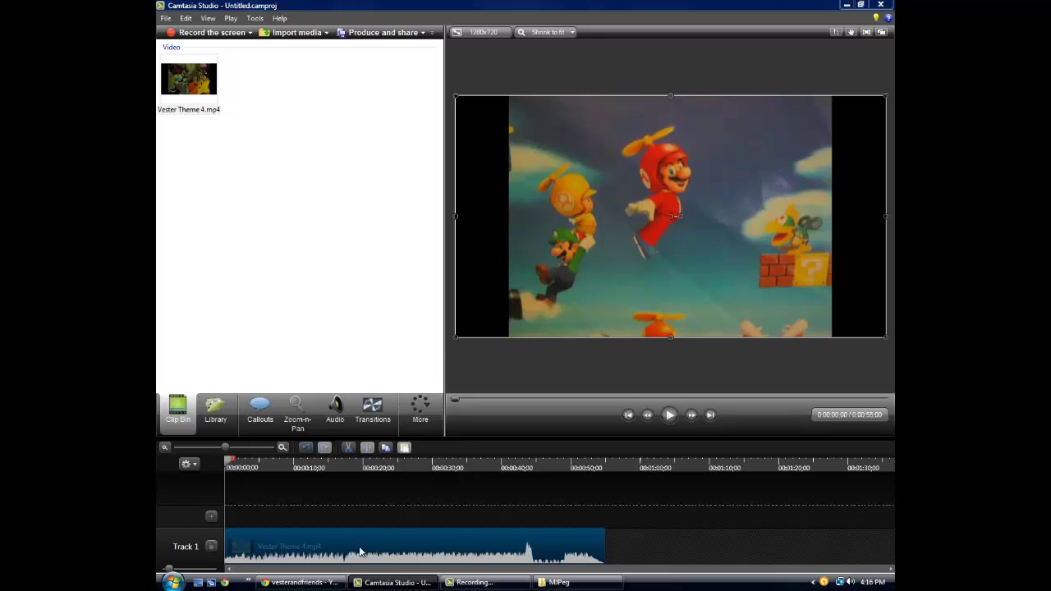
pyautogui.click(663, 188)
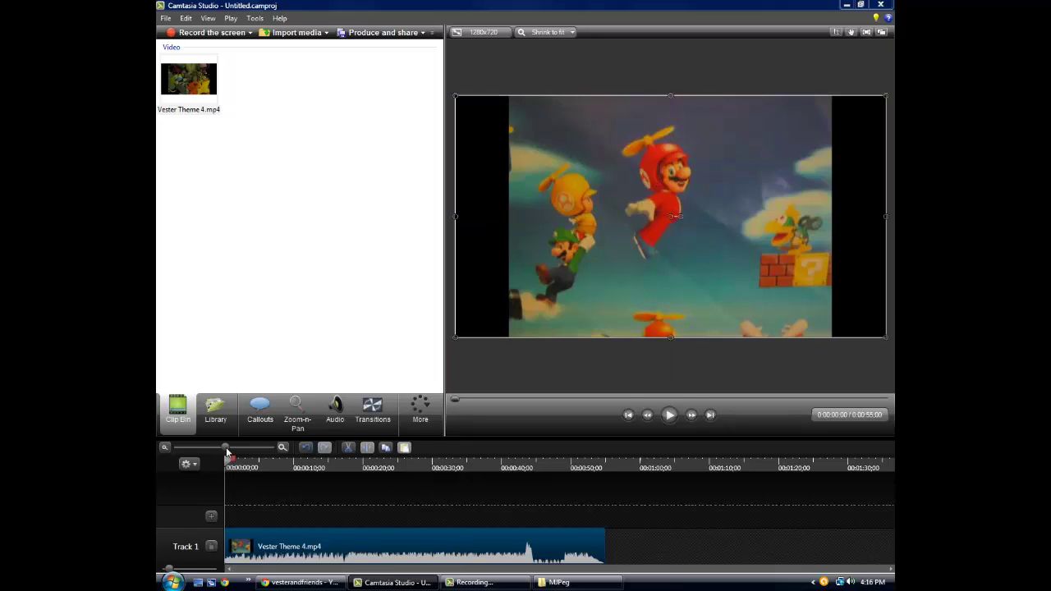
pyautogui.moveTo(241, 450); pyautogui.dragTo(272, 447)
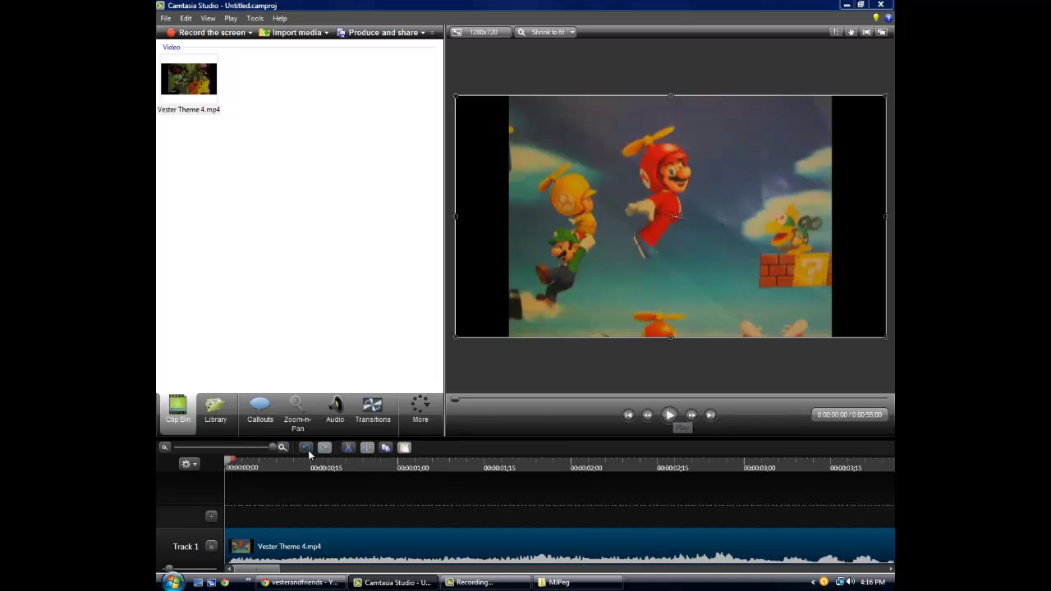
pyautogui.click(231, 448)
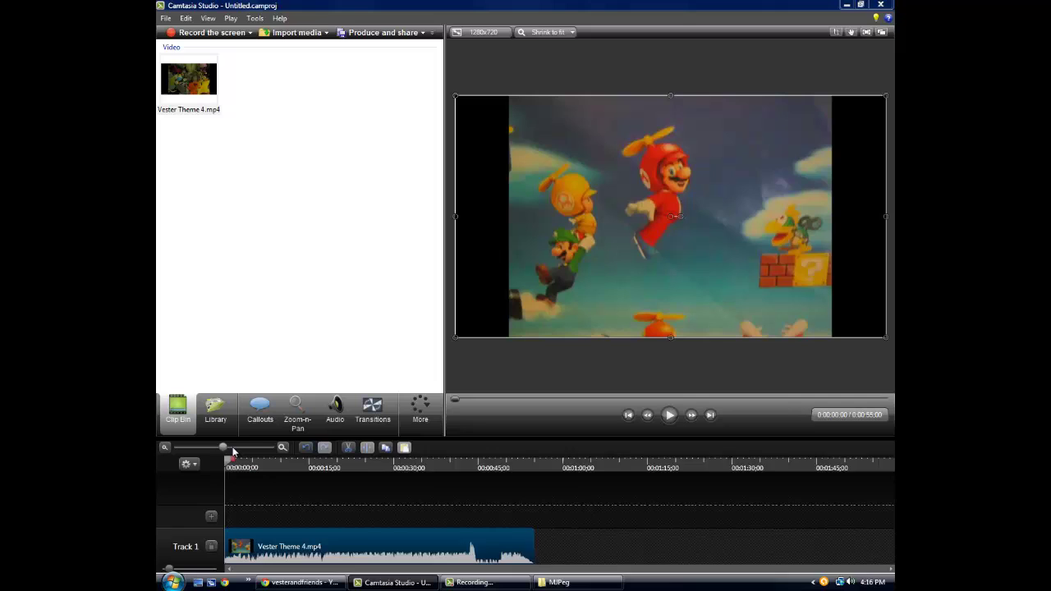
pyautogui.moveTo(231, 448); pyautogui.dragTo(234, 447)
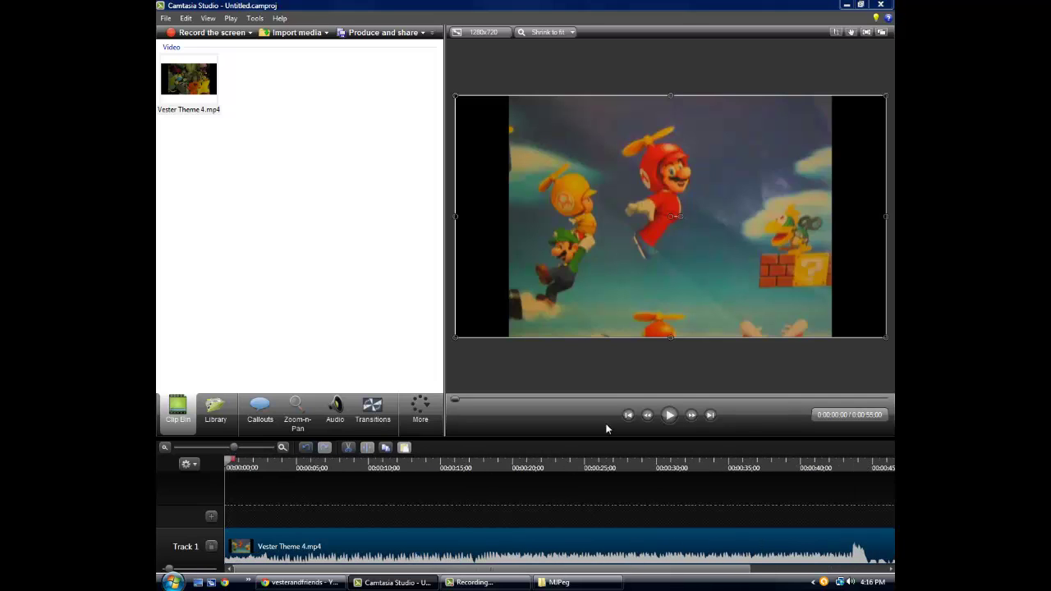
pyautogui.click(665, 415)
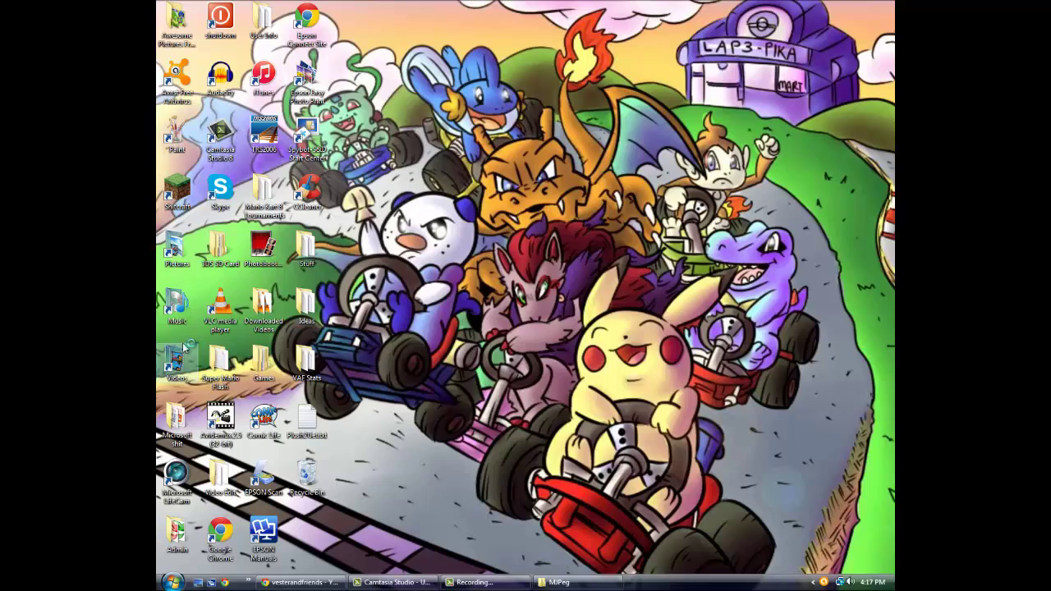
# Step: Drag MVI_5972.avi from Videos > 2015-06-27 into the project after the theme clip
pyautogui.doubleClick(184, 348)
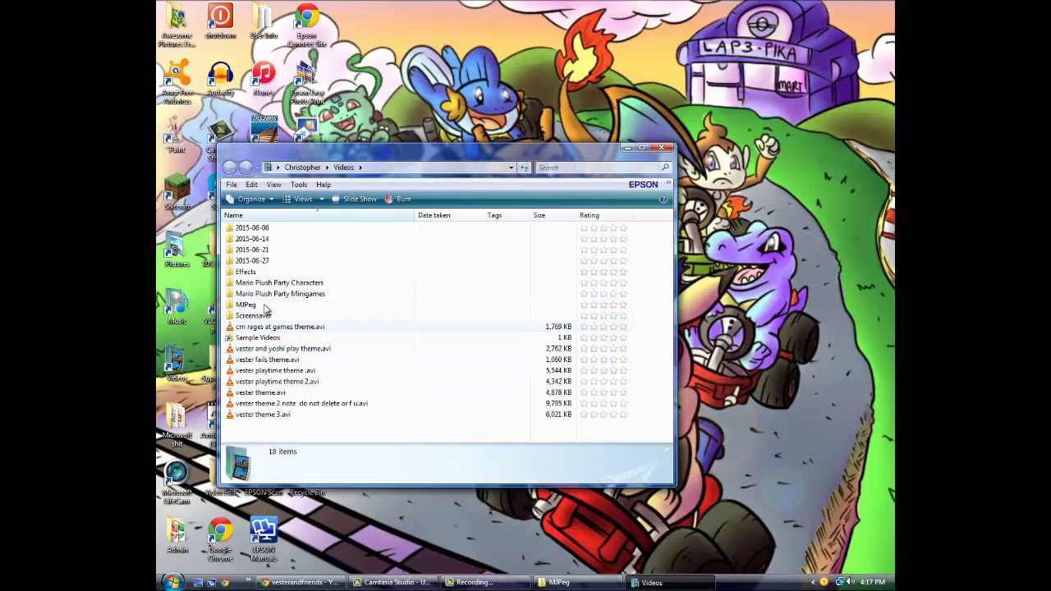
pyautogui.doubleClick(266, 261)
pyautogui.moveTo(667, 259)
pyautogui.mouseDown()
pyautogui.moveTo(657, 407)
pyautogui.moveTo(667, 261)
pyautogui.moveTo(667, 275)
pyautogui.mouseUp()
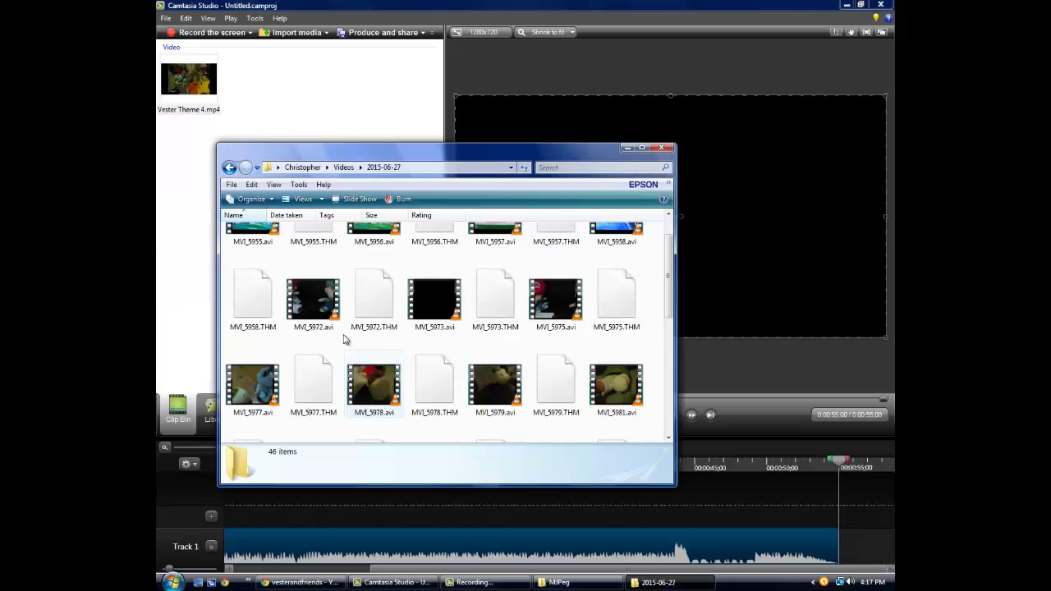
pyautogui.moveTo(313, 302); pyautogui.dragTo(313, 78)
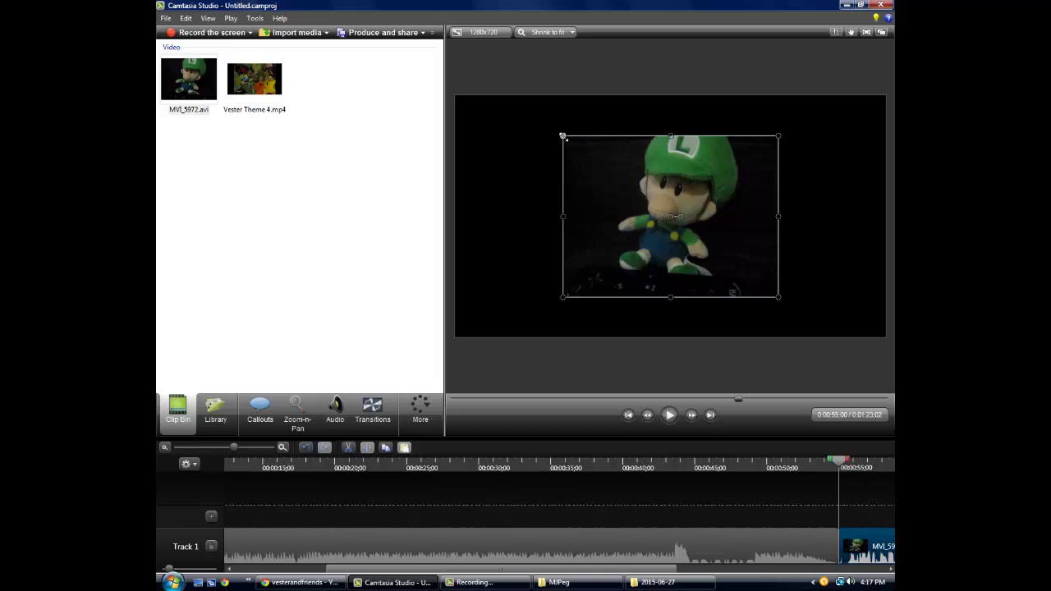
# Step: Enlarge the MVI_5972 clip to fill the canvas height, shift it left, and preview it
pyautogui.moveTo(563, 137); pyautogui.dragTo(520, 96)
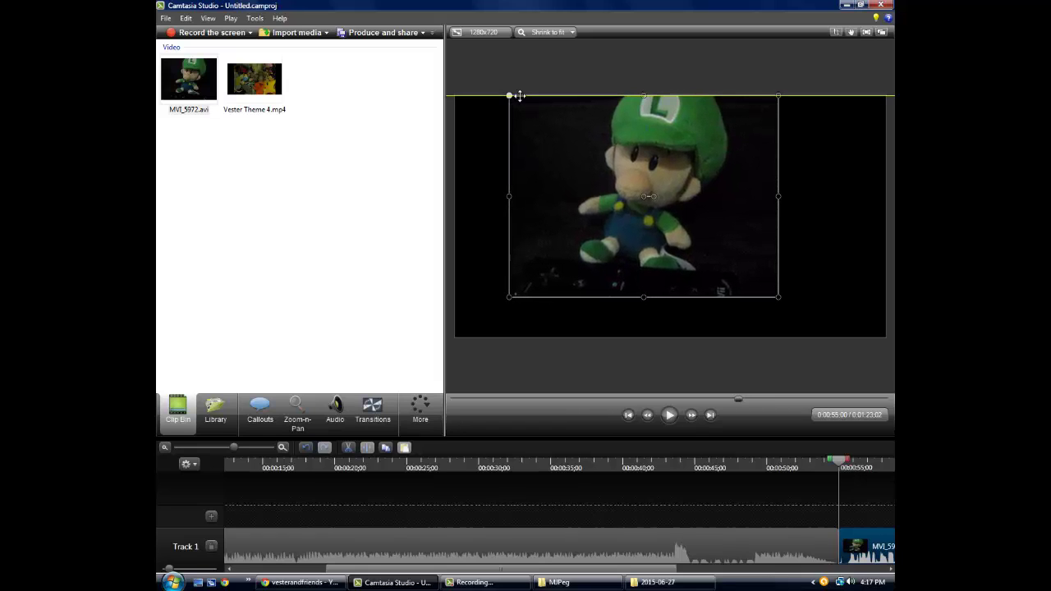
pyautogui.moveTo(778, 296); pyautogui.dragTo(832, 337)
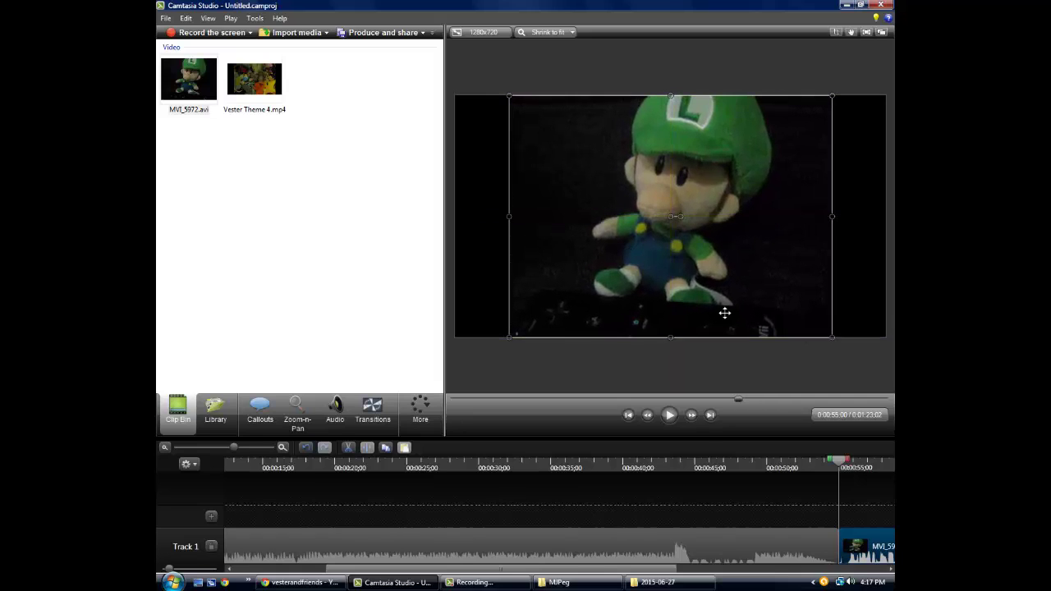
pyautogui.click(721, 308)
pyautogui.moveTo(710, 245)
pyautogui.mouseDown()
pyautogui.moveTo(880, 309)
pyautogui.moveTo(711, 244)
pyautogui.mouseUp()
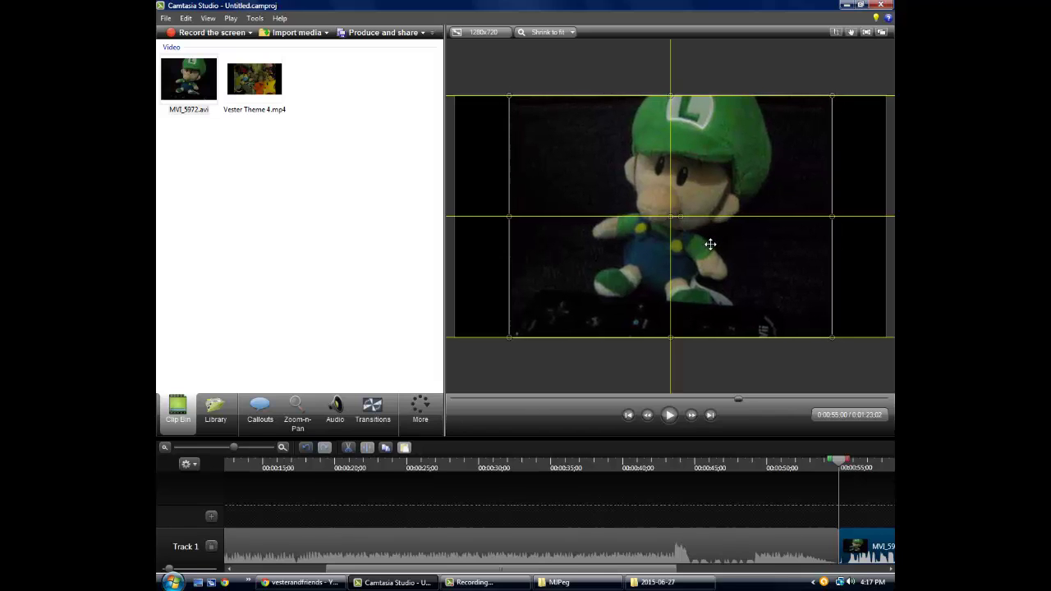
pyautogui.moveTo(710, 244)
pyautogui.mouseDown()
pyautogui.moveTo(673, 217)
pyautogui.moveTo(658, 162)
pyautogui.moveTo(533, 220)
pyautogui.mouseUp()
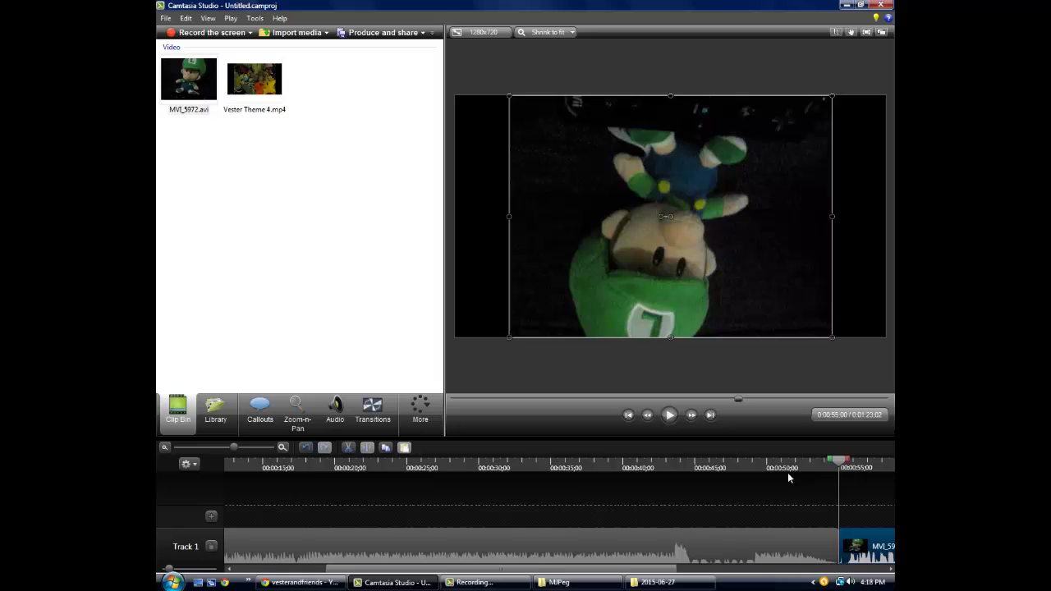
pyautogui.click(671, 416)
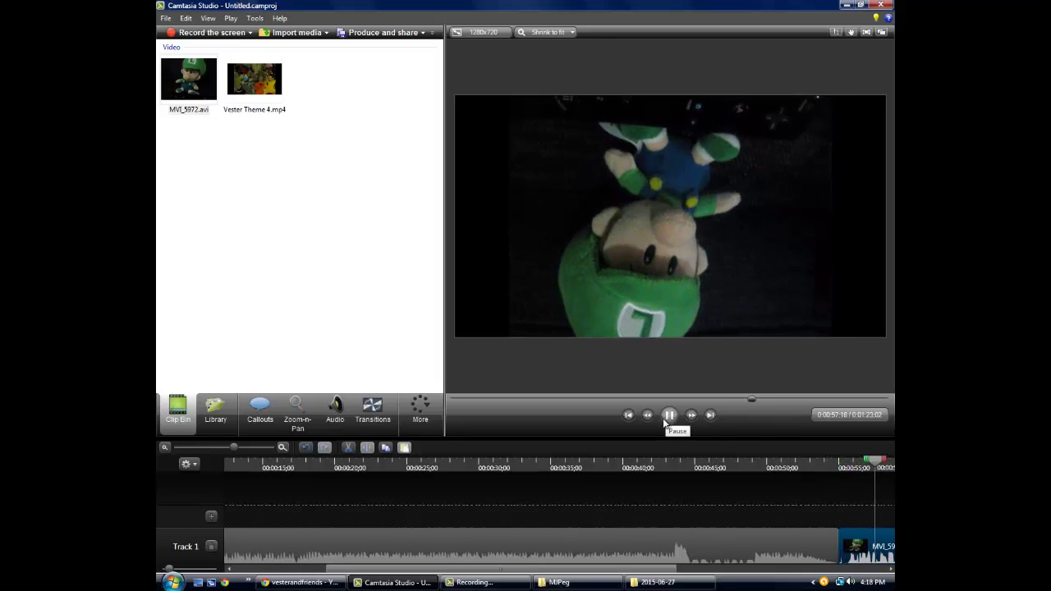
pyautogui.click(615, 176)
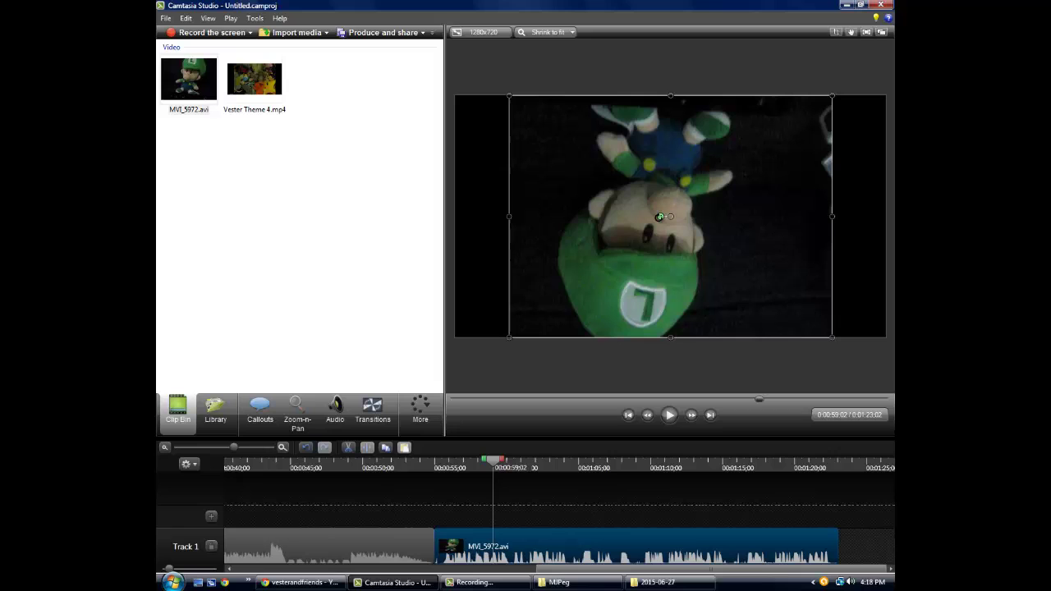
# Step: Rotate the MVI_5972 clip back upright, move it onto Track 2, and minimize Camtasia
pyautogui.click(660, 217)
pyautogui.moveTo(659, 217); pyautogui.dragTo(670, 184)
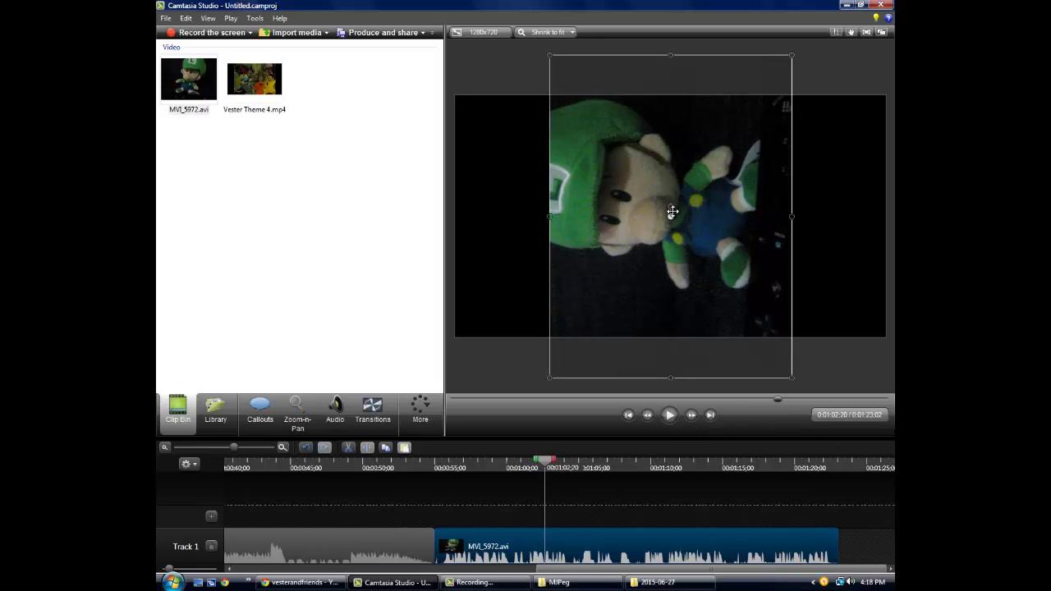
pyautogui.moveTo(670, 212)
pyautogui.mouseDown()
pyautogui.moveTo(702, 221)
pyautogui.moveTo(705, 538)
pyautogui.mouseUp()
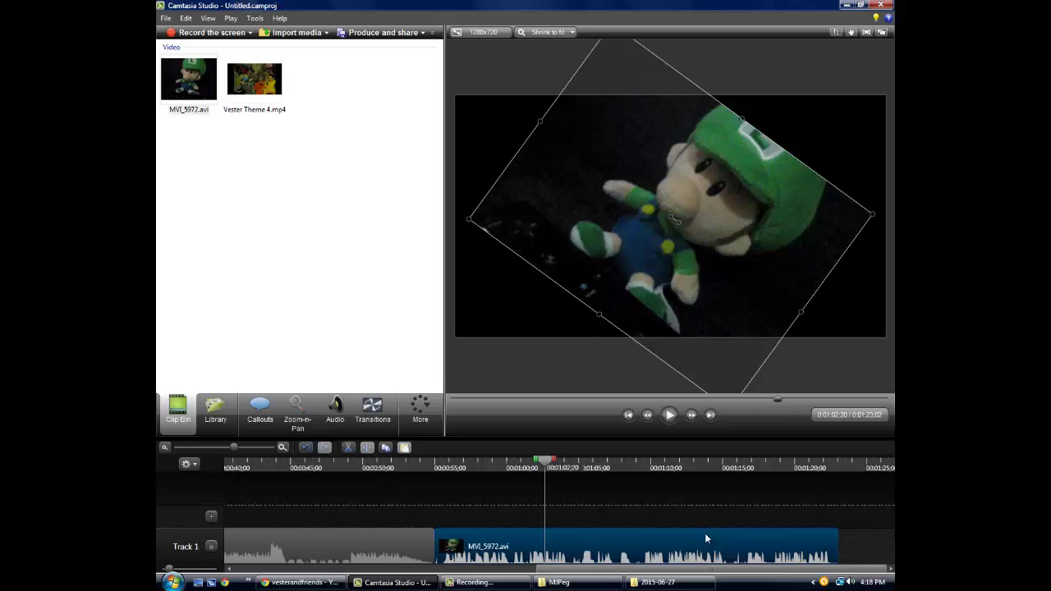
pyautogui.click(667, 416)
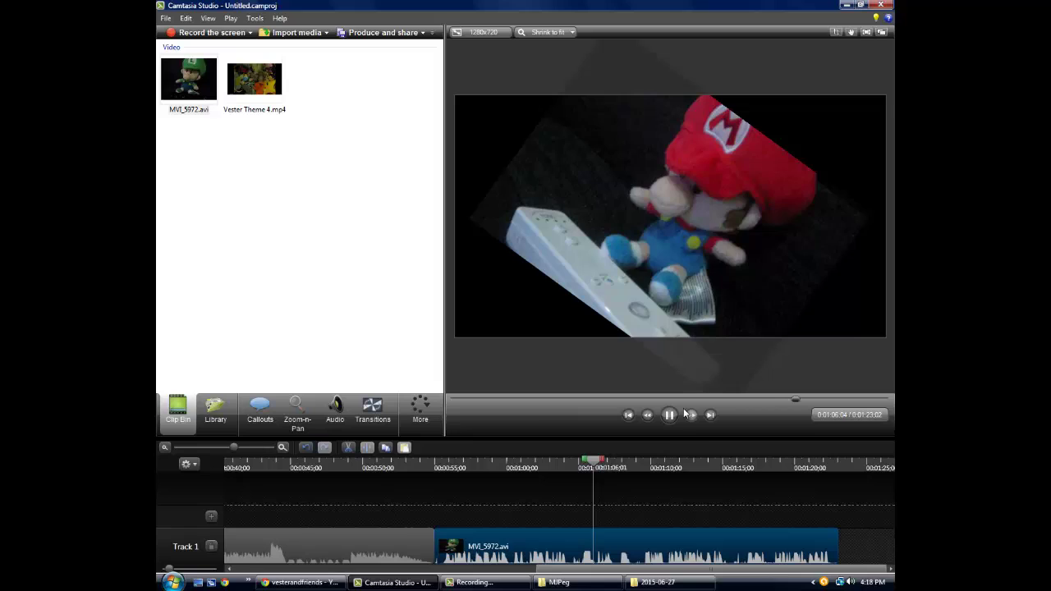
pyautogui.click(626, 320)
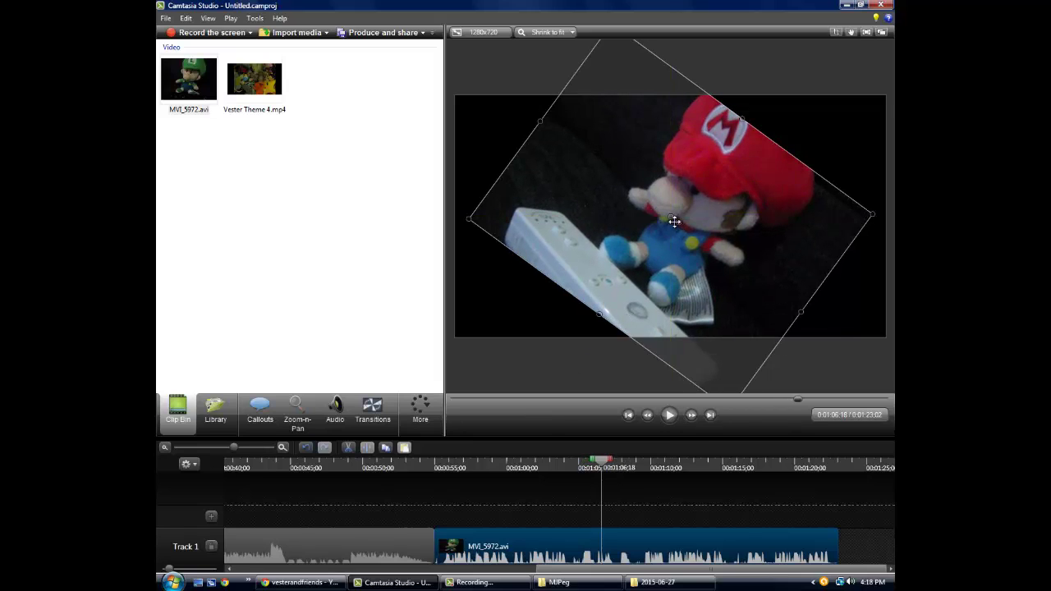
pyautogui.moveTo(672, 216); pyautogui.dragTo(685, 217)
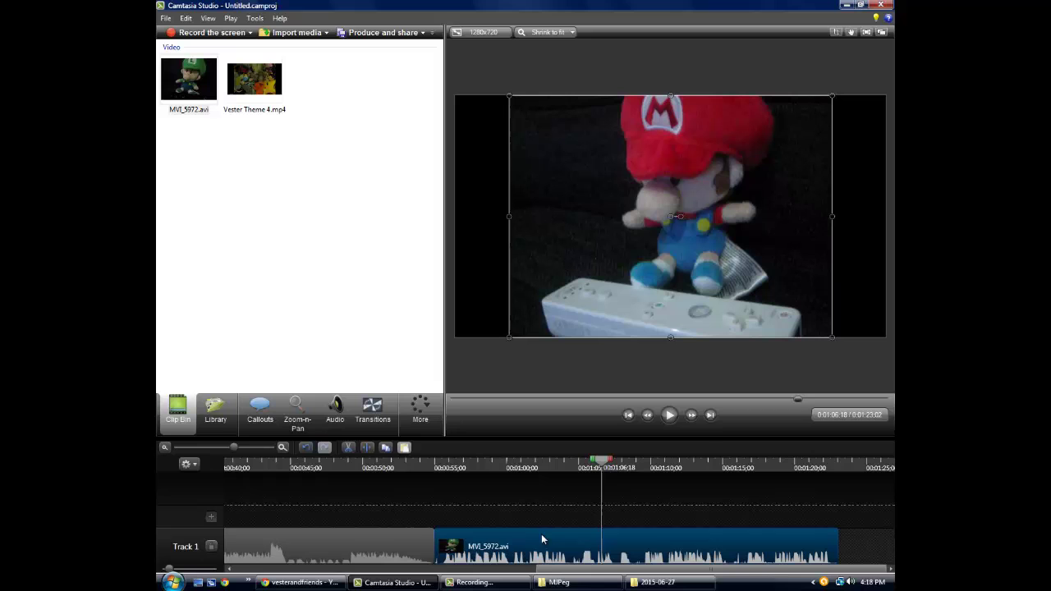
pyautogui.moveTo(541, 540); pyautogui.dragTo(559, 525)
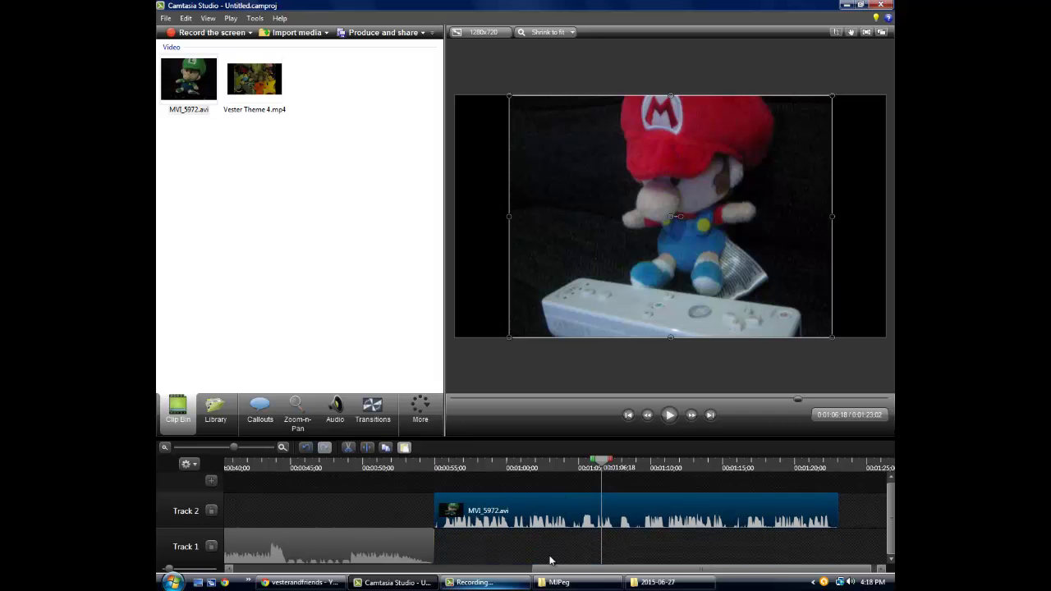
pyautogui.click(845, 6)
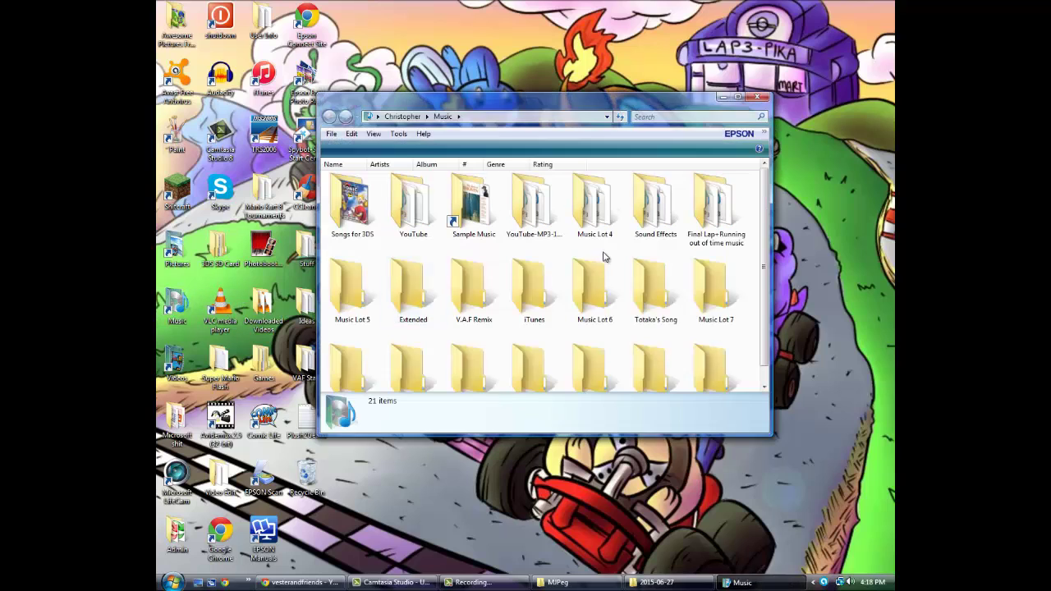
pyautogui.moveTo(762, 258); pyautogui.dragTo(748, 295)
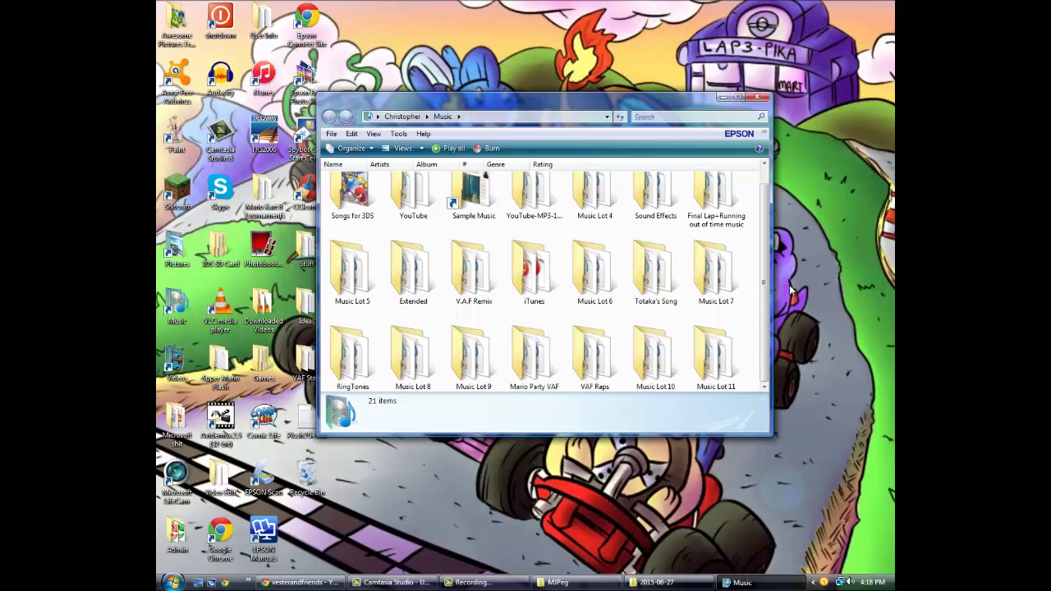
# Step: Browse the YouTube music, Songs for 3DS, YouTube-MP3-140110, Music Lot 4 and Sound Effects folders
pyautogui.doubleClick(403, 202)
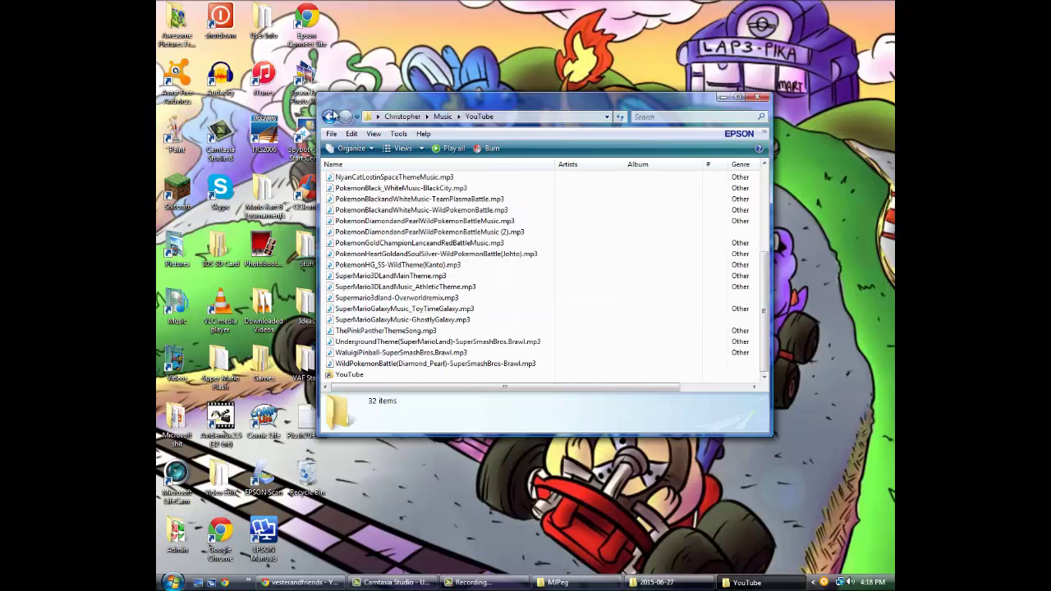
pyautogui.click(330, 117)
pyautogui.doubleClick(352, 205)
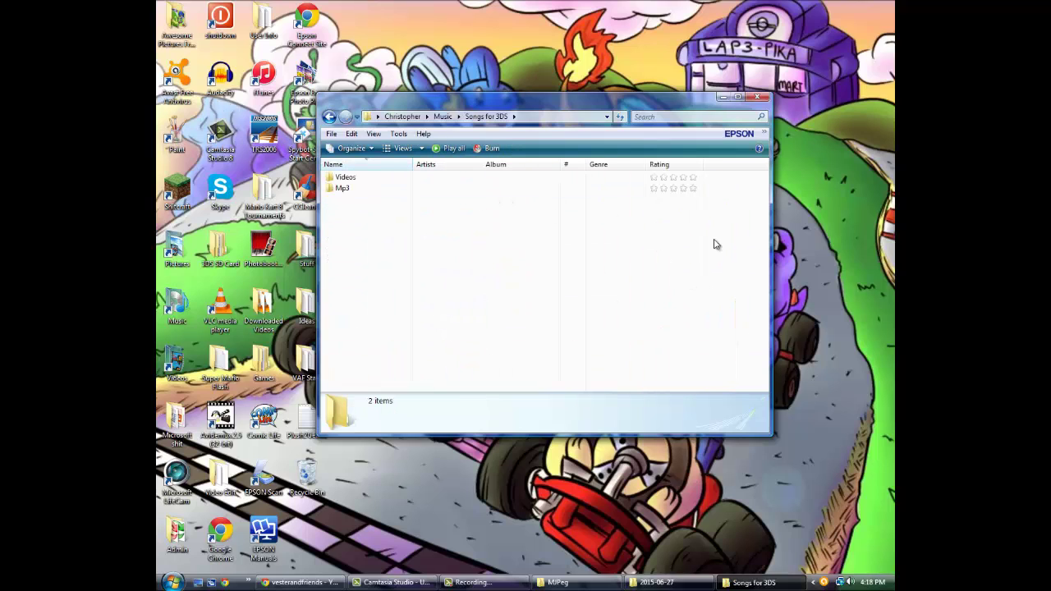
pyautogui.doubleClick(340, 188)
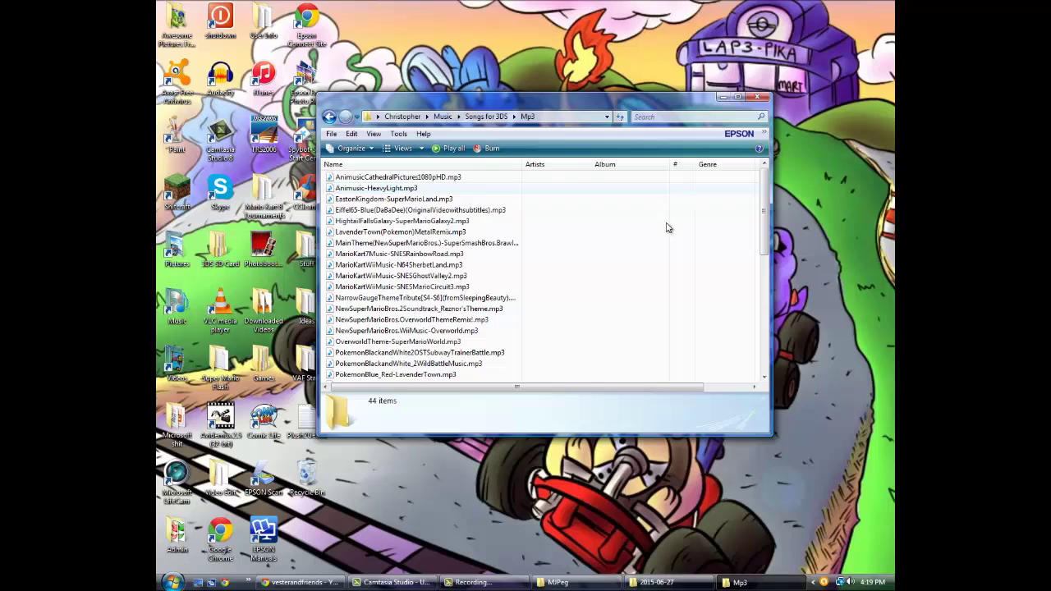
pyautogui.scroll(-2, 763, 246)
pyautogui.scroll(-6, 764, 247)
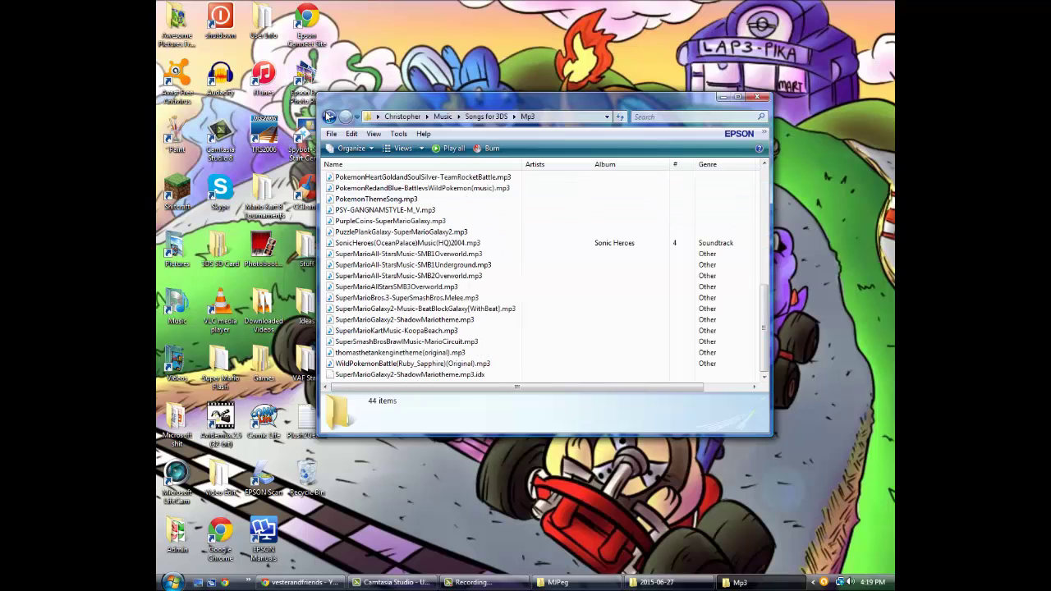
pyautogui.press('BackSpace')
pyautogui.press('BackSpace')
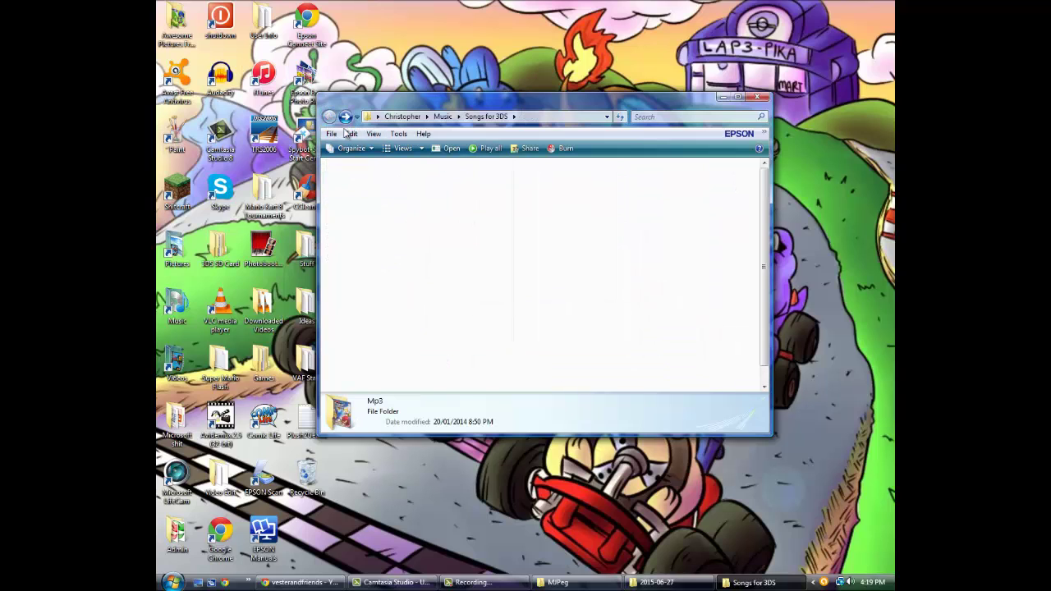
pyautogui.doubleClick(530, 218)
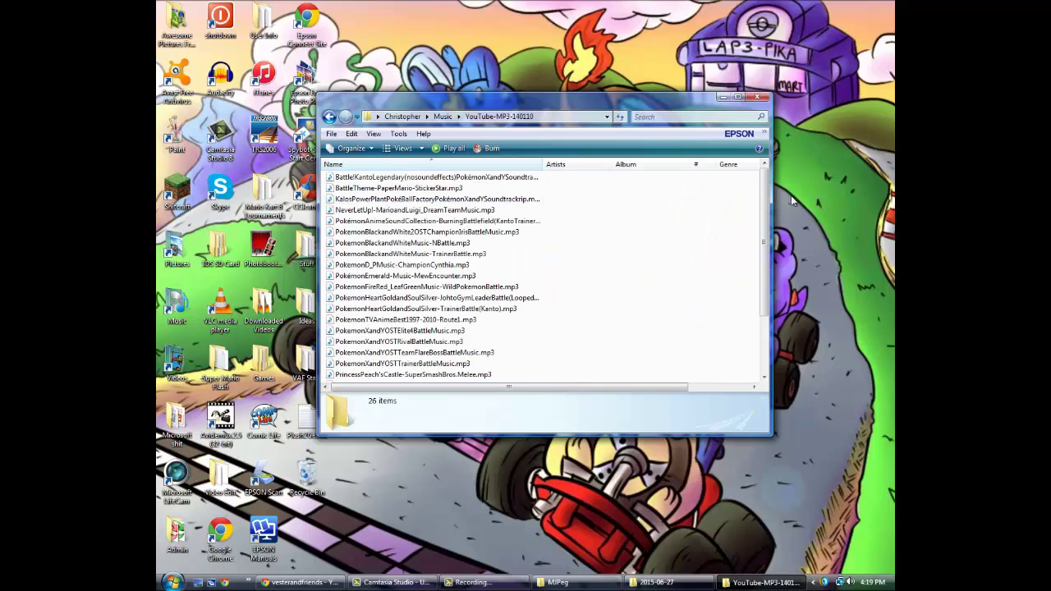
pyautogui.scroll(-4, 768, 211)
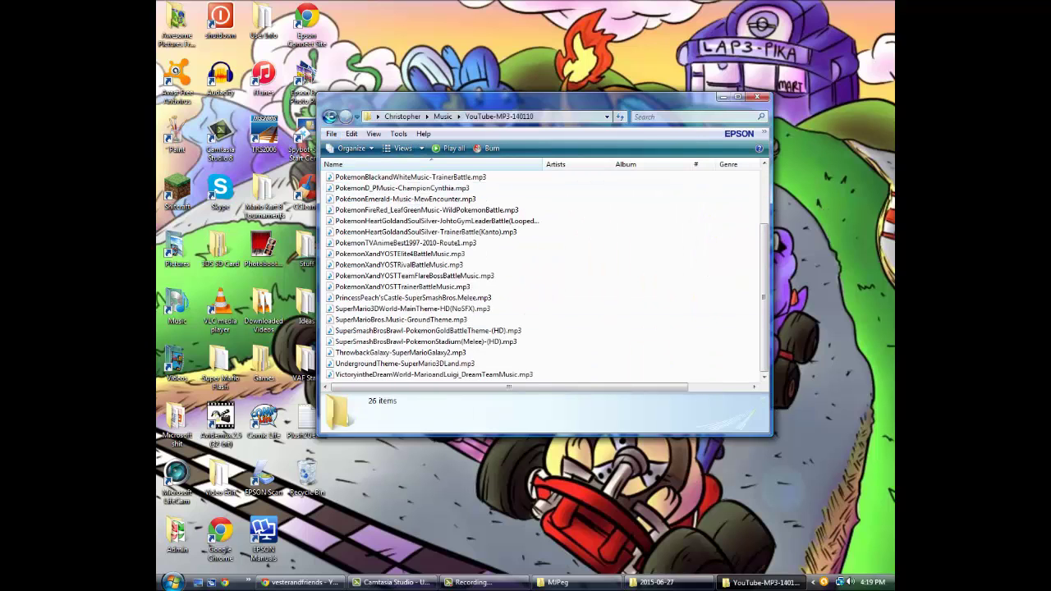
pyautogui.click(330, 117)
pyautogui.doubleClick(603, 205)
pyautogui.scroll(-1, 766, 253)
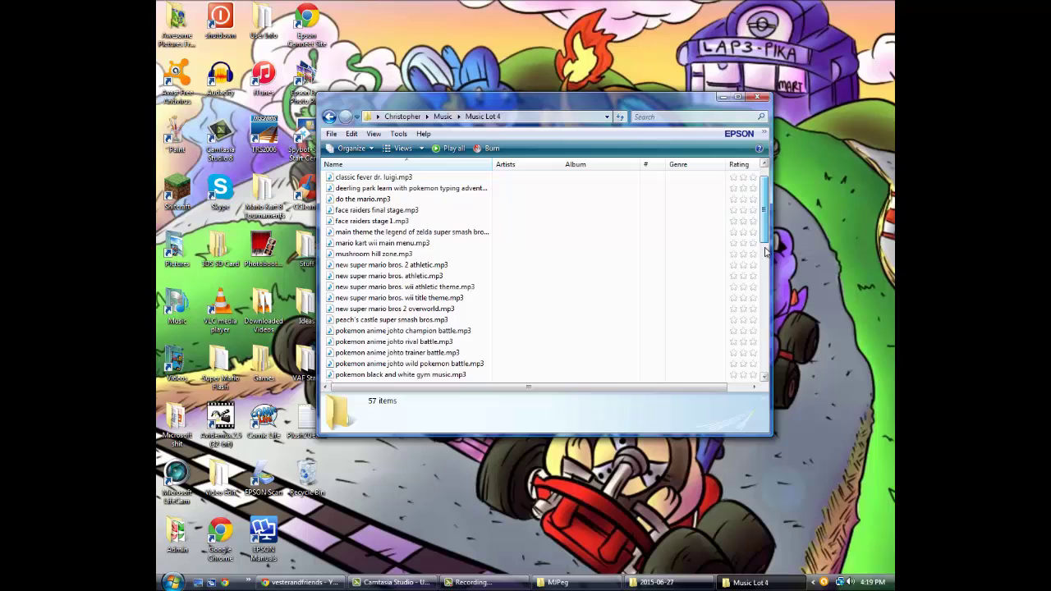
pyautogui.scroll(-5, 766, 253)
pyautogui.click(331, 116)
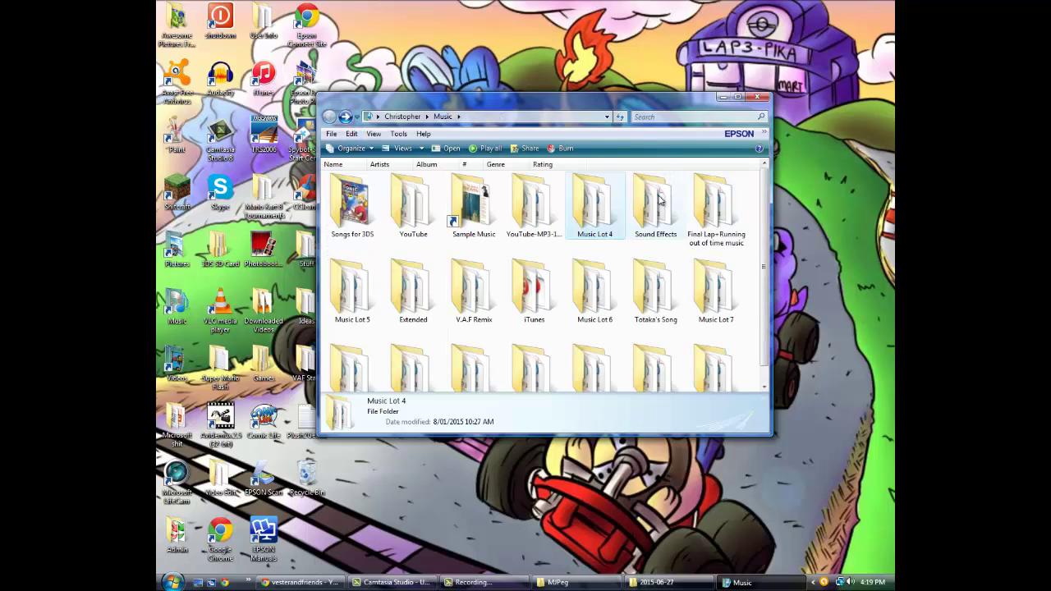
pyautogui.doubleClick(657, 202)
pyautogui.moveTo(764, 188); pyautogui.dragTo(761, 371)
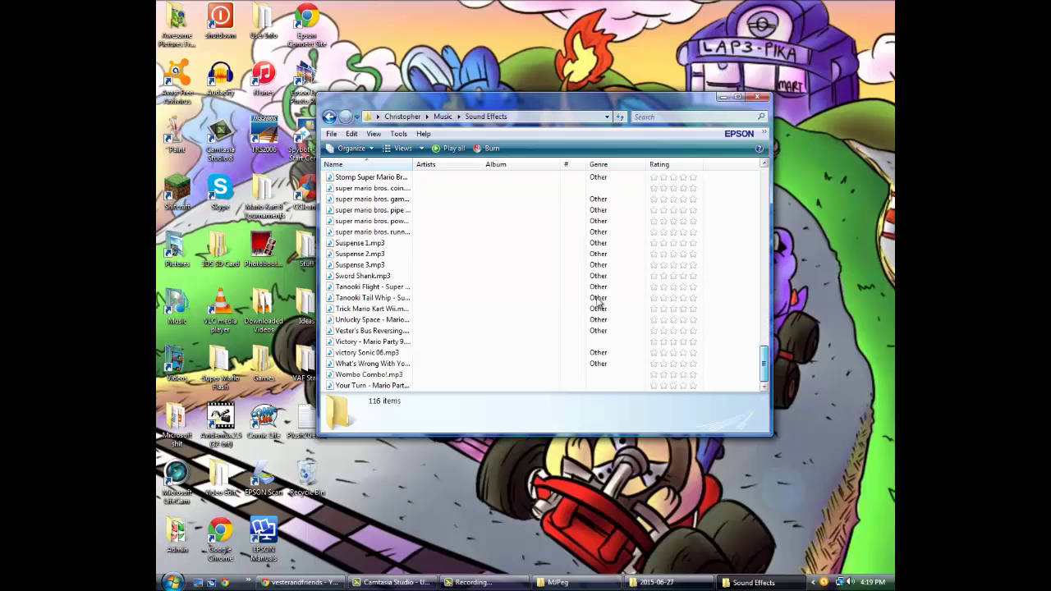
pyautogui.press('BackSpace')
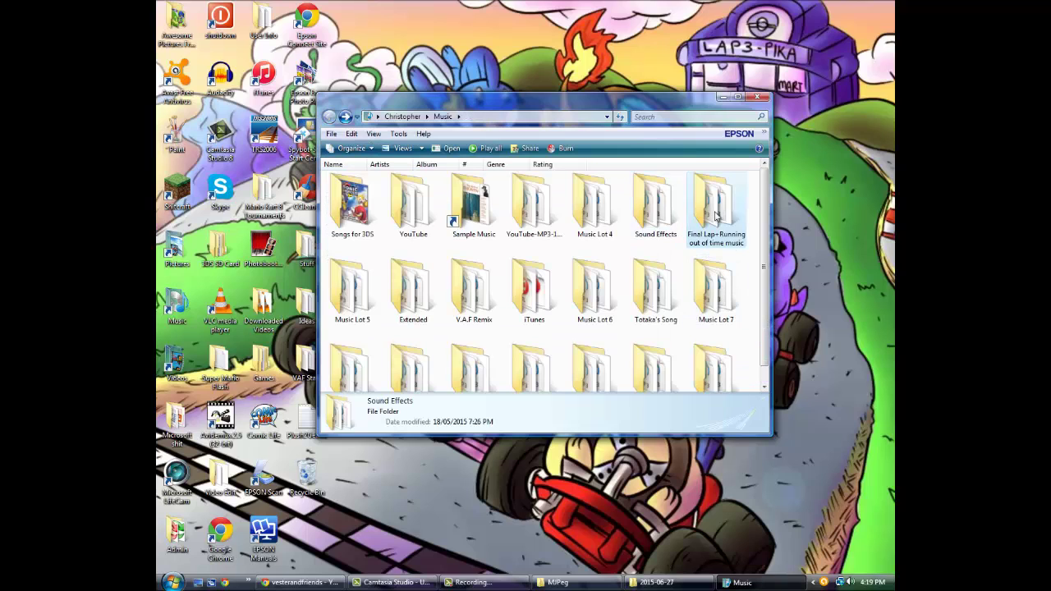
# Step: Browse the Final Lap+Running out of time, Music Lot 5, Extended and V.A.F Remix folders
pyautogui.doubleClick(686, 193)
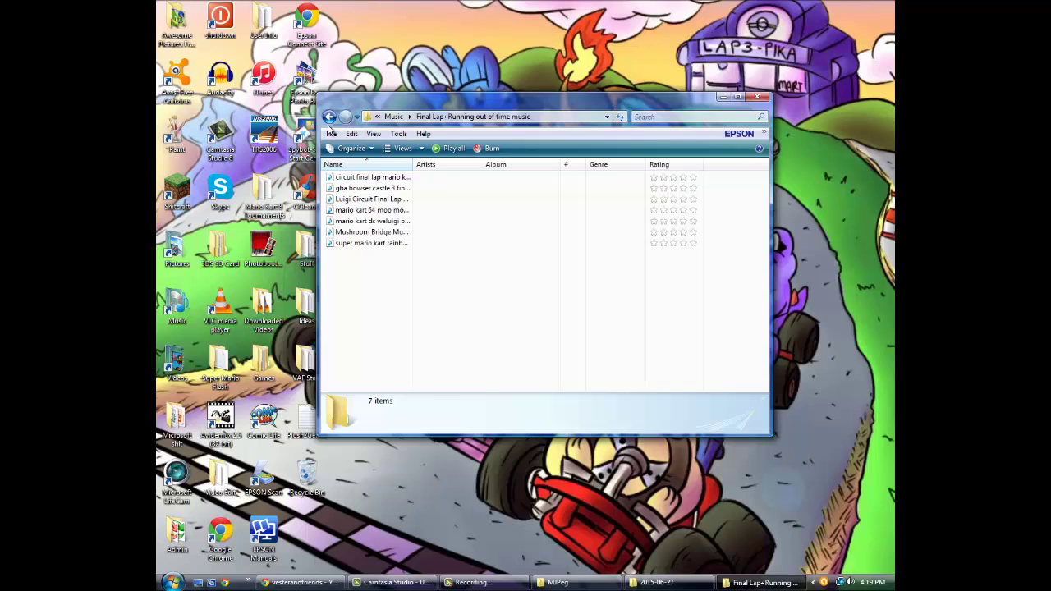
pyautogui.click(329, 116)
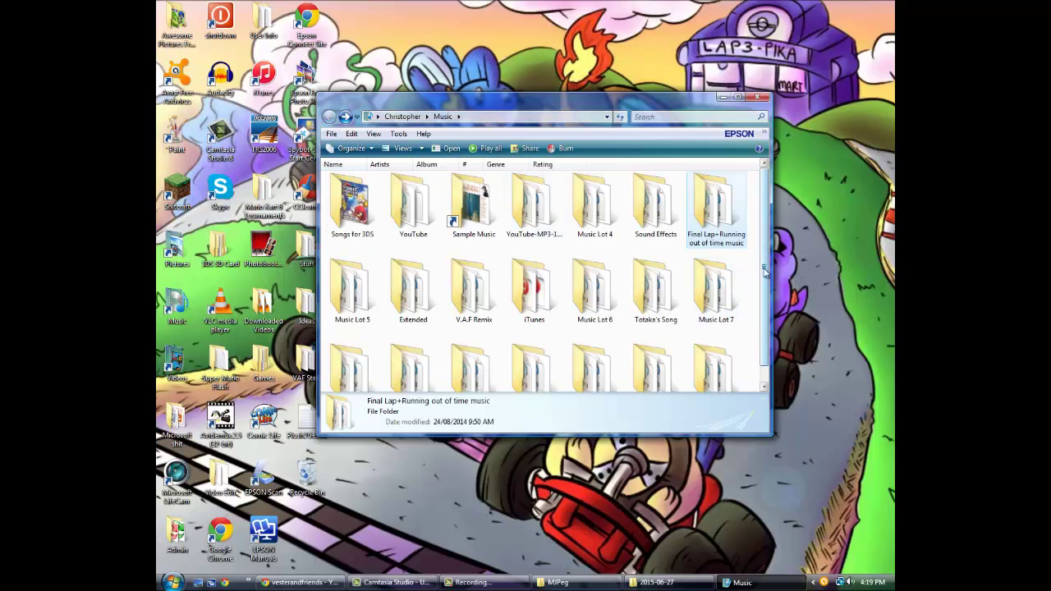
pyautogui.doubleClick(358, 280)
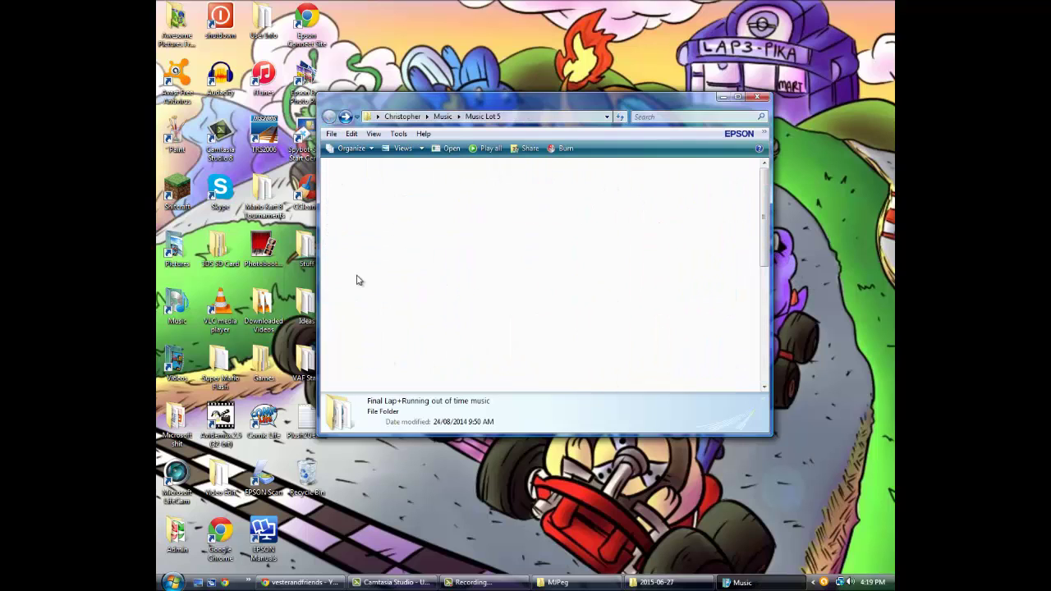
pyautogui.moveTo(766, 212); pyautogui.dragTo(749, 270)
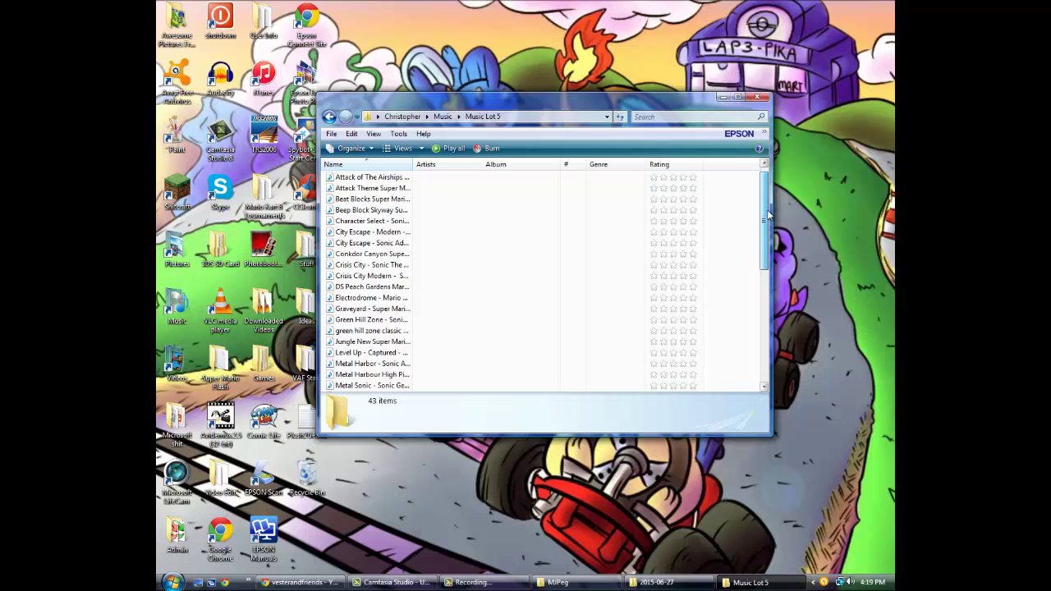
pyautogui.scroll(-1, 748, 284)
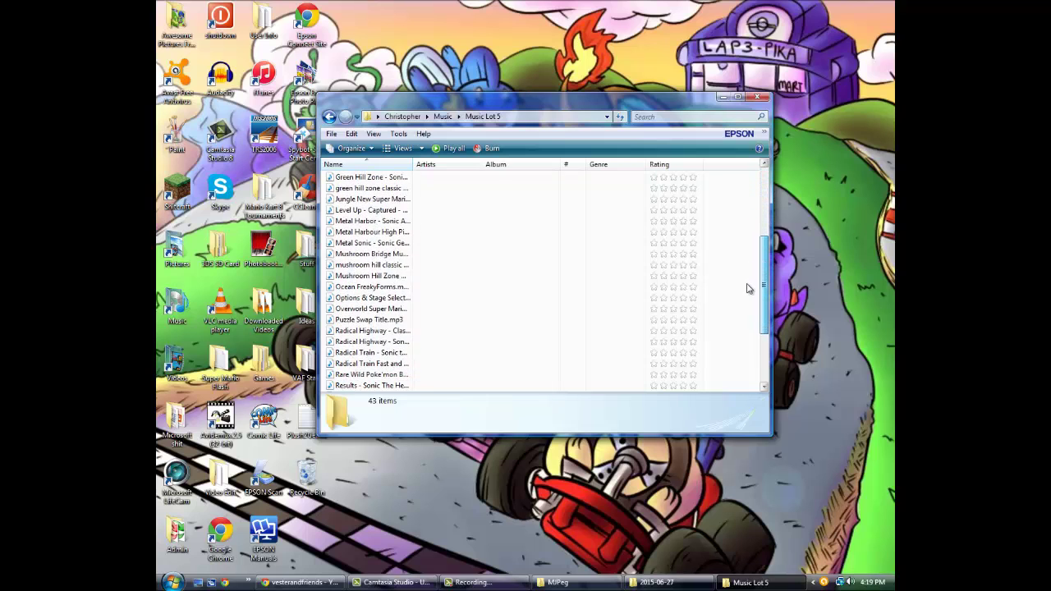
pyautogui.scroll(-3, 575, 271)
pyautogui.press('BackSpace')
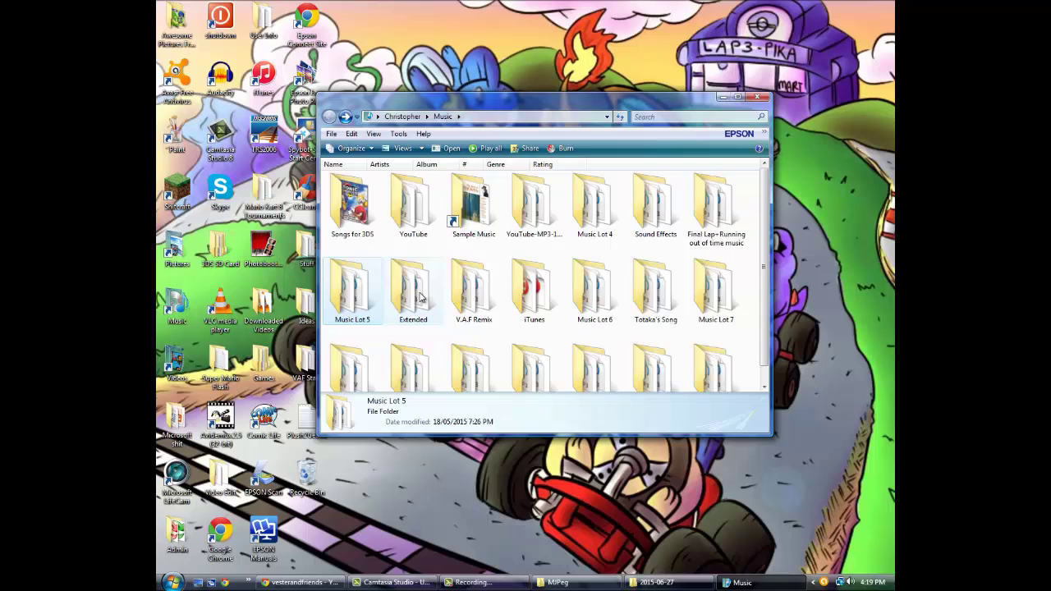
pyautogui.doubleClick(420, 287)
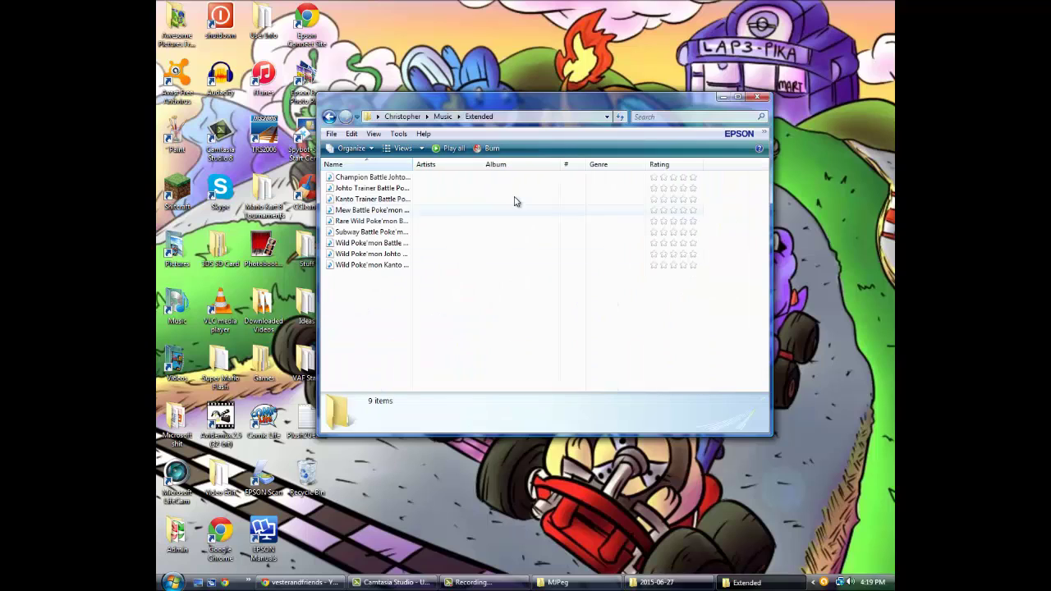
pyautogui.click(329, 116)
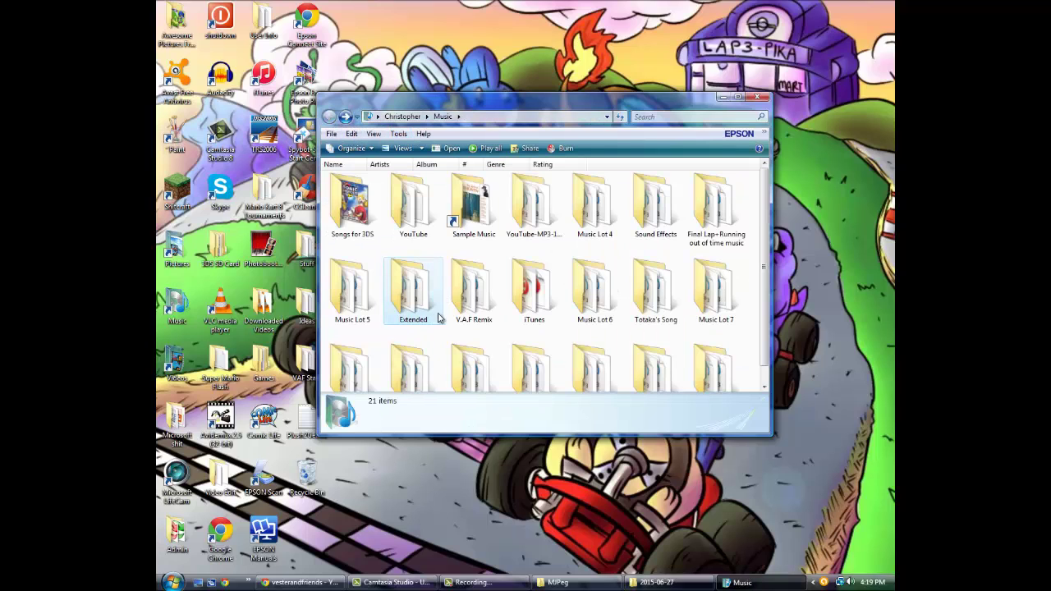
pyautogui.doubleClick(472, 292)
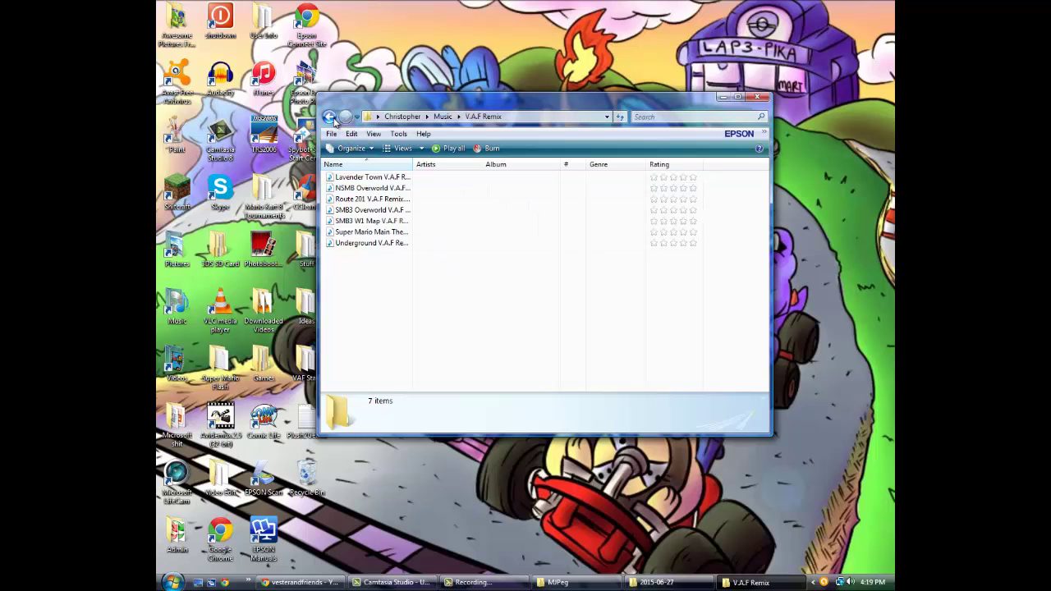
pyautogui.click(330, 117)
# Step: Browse the Music Lot 6, Totaka's Song and Music Lot 7 folders, returning to Music
pyautogui.doubleClick(595, 289)
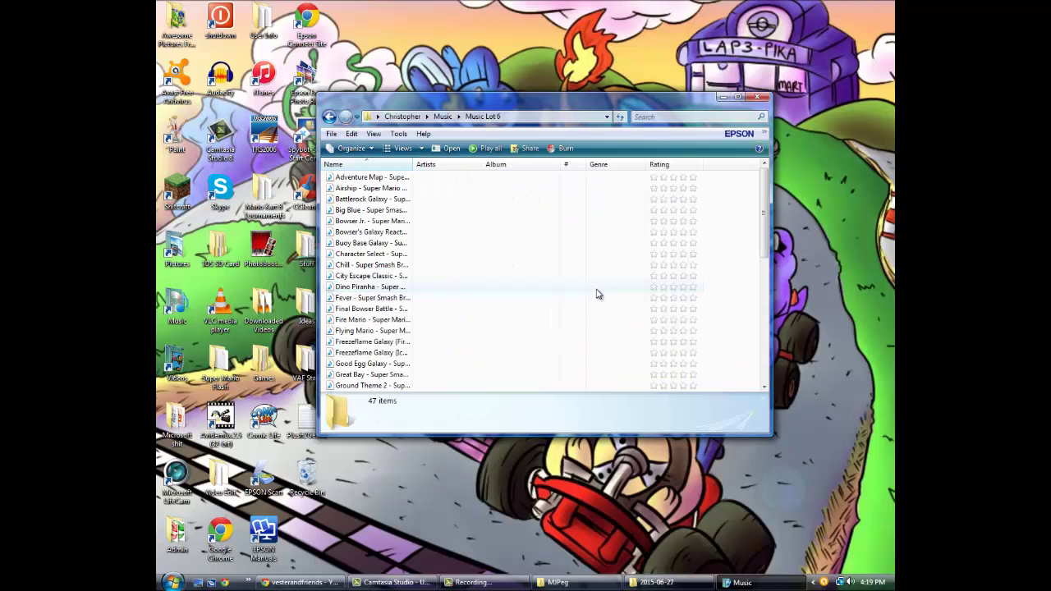
pyautogui.moveTo(766, 202); pyautogui.dragTo(766, 328)
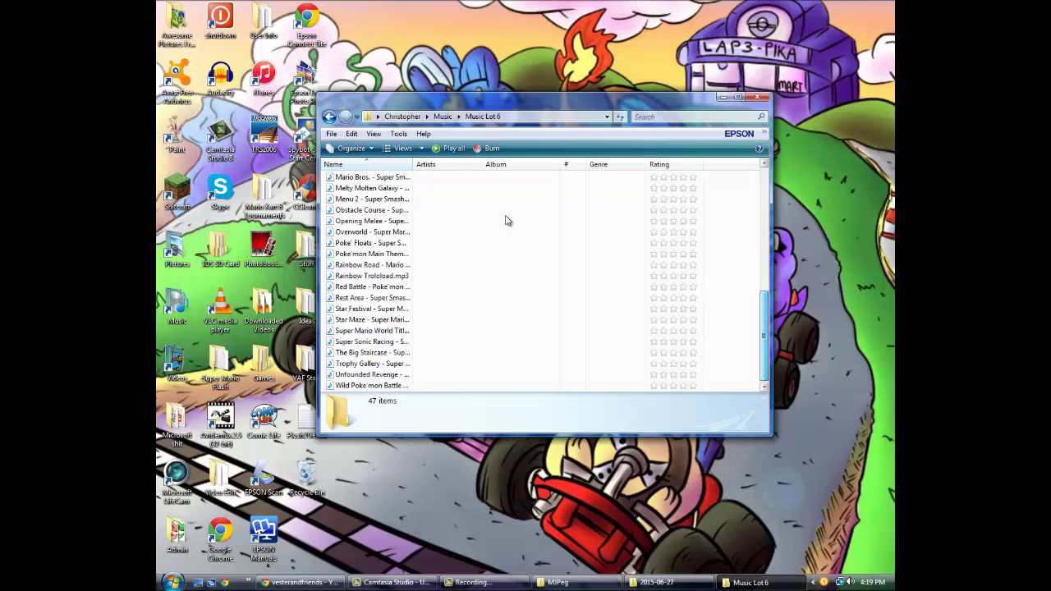
pyautogui.click(333, 118)
pyautogui.doubleClick(659, 279)
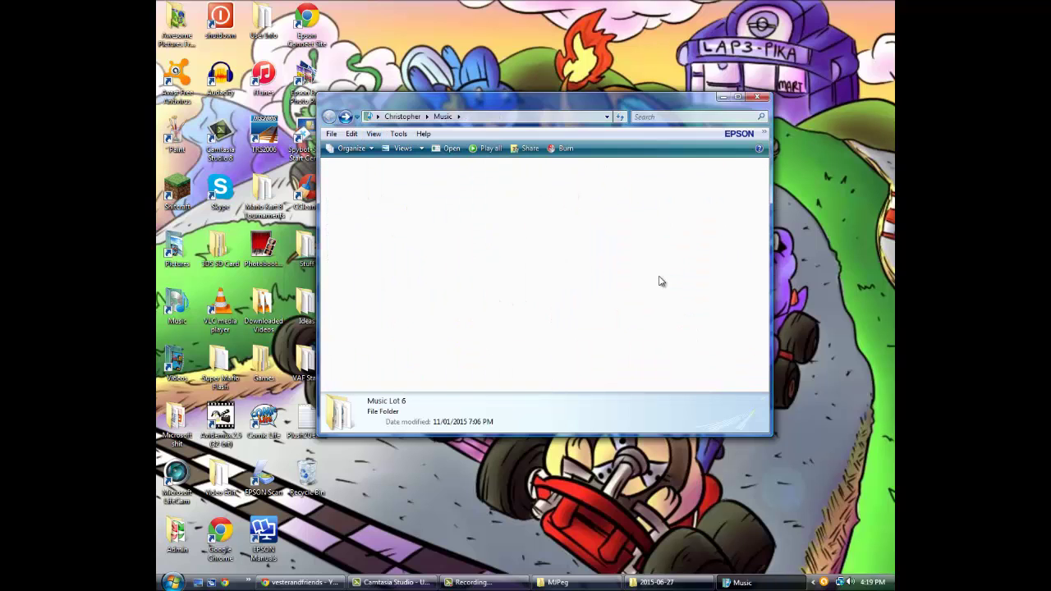
pyautogui.click(329, 118)
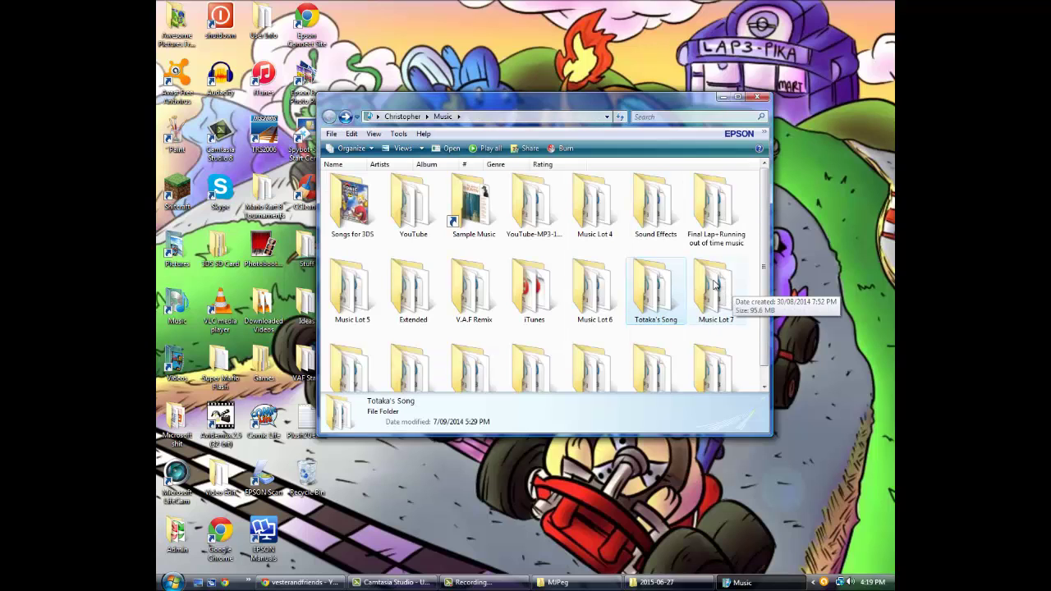
pyautogui.doubleClick(721, 289)
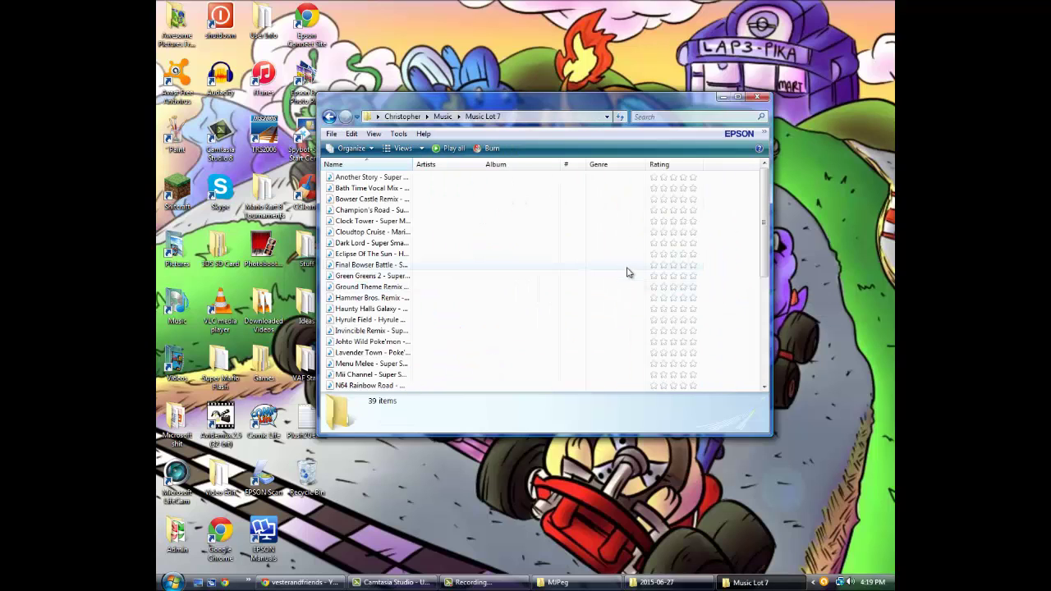
pyautogui.moveTo(764, 195); pyautogui.dragTo(752, 322)
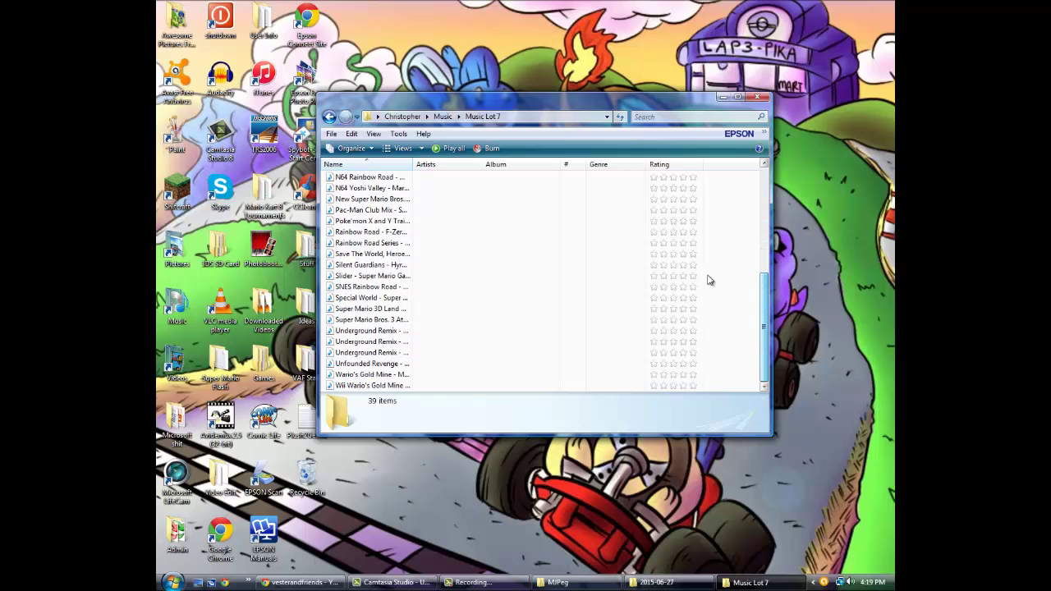
pyautogui.click(329, 118)
pyautogui.scroll(-1, 765, 195)
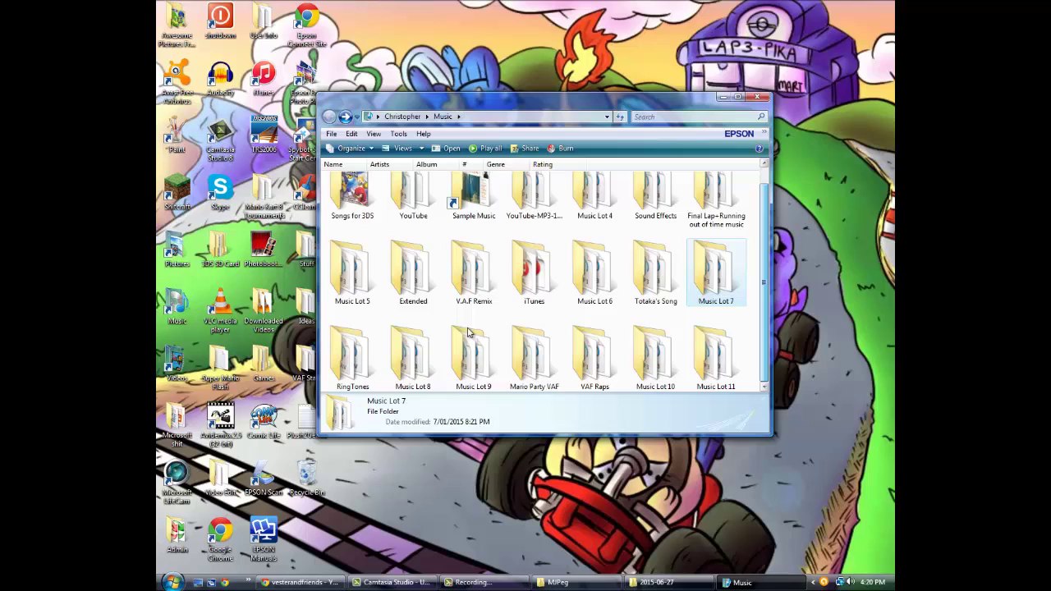
# Step: Browse the RingTones, Music Lot 8 and Music Lot 9 folders
pyautogui.doubleClick(364, 338)
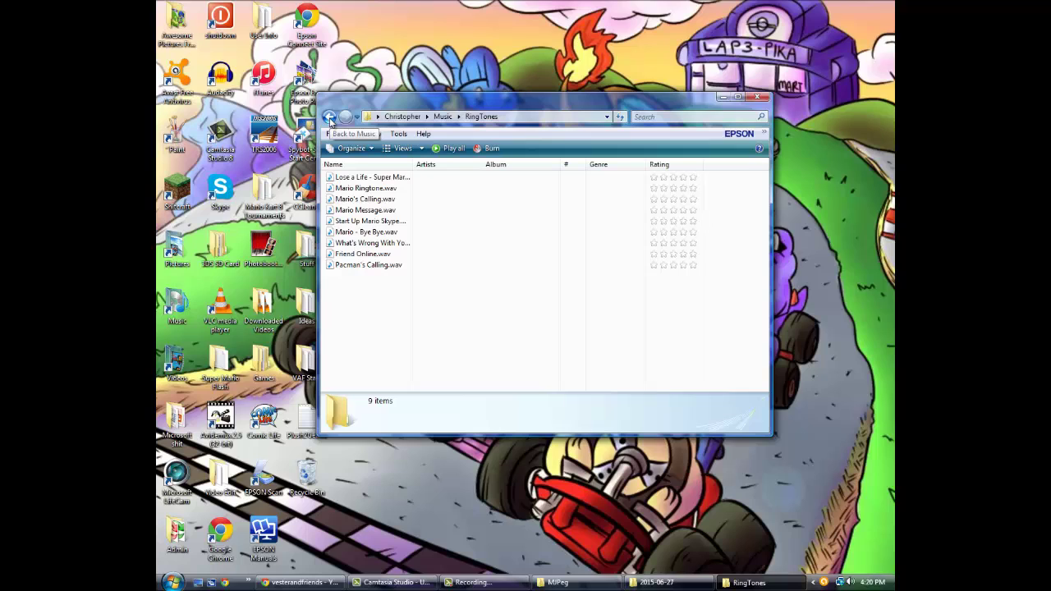
pyautogui.click(330, 120)
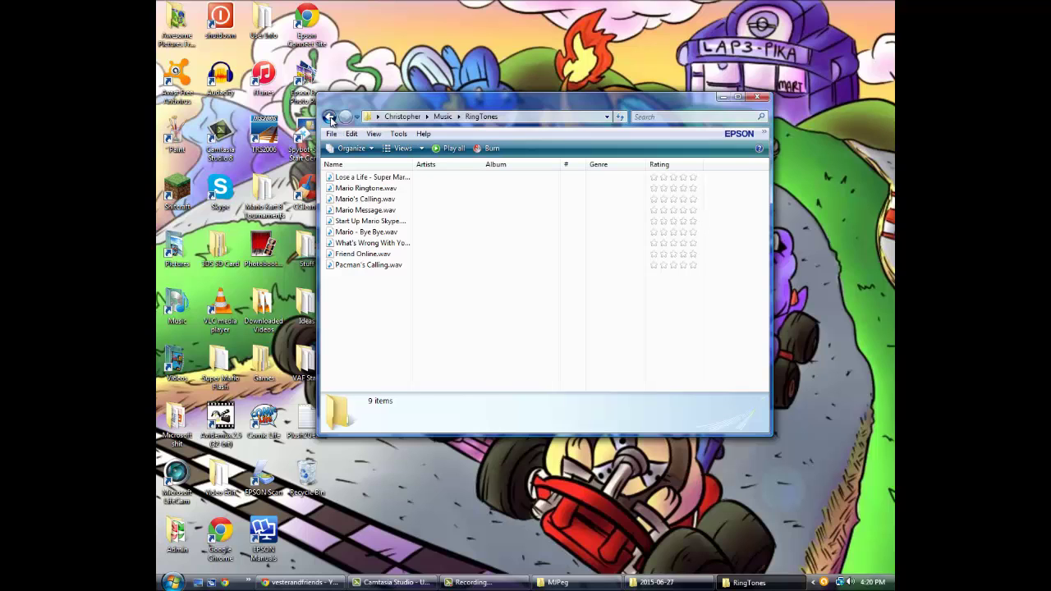
pyautogui.doubleClick(411, 355)
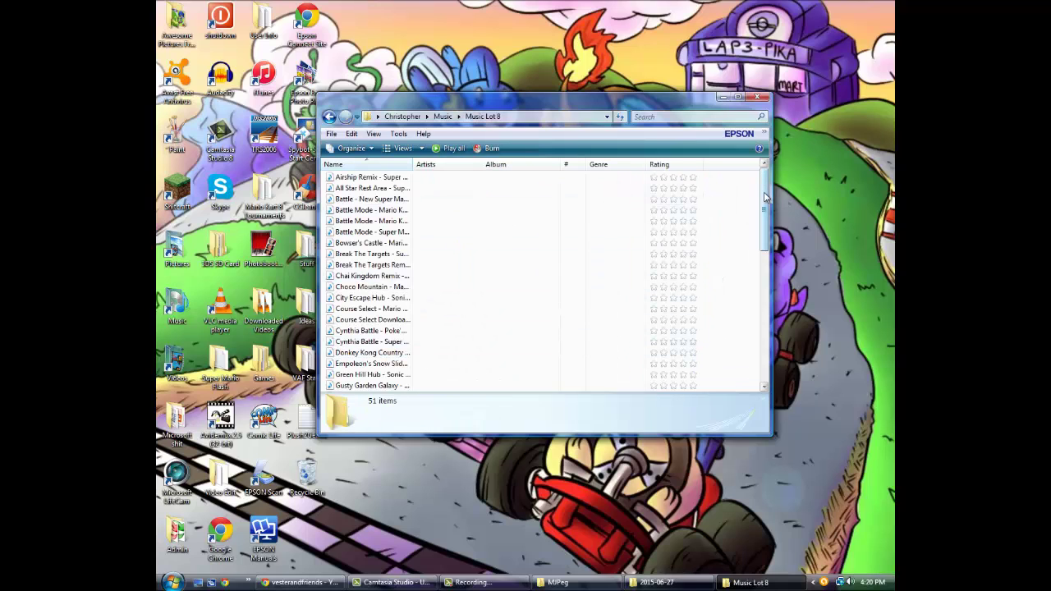
pyautogui.scroll(-10, 537, 211)
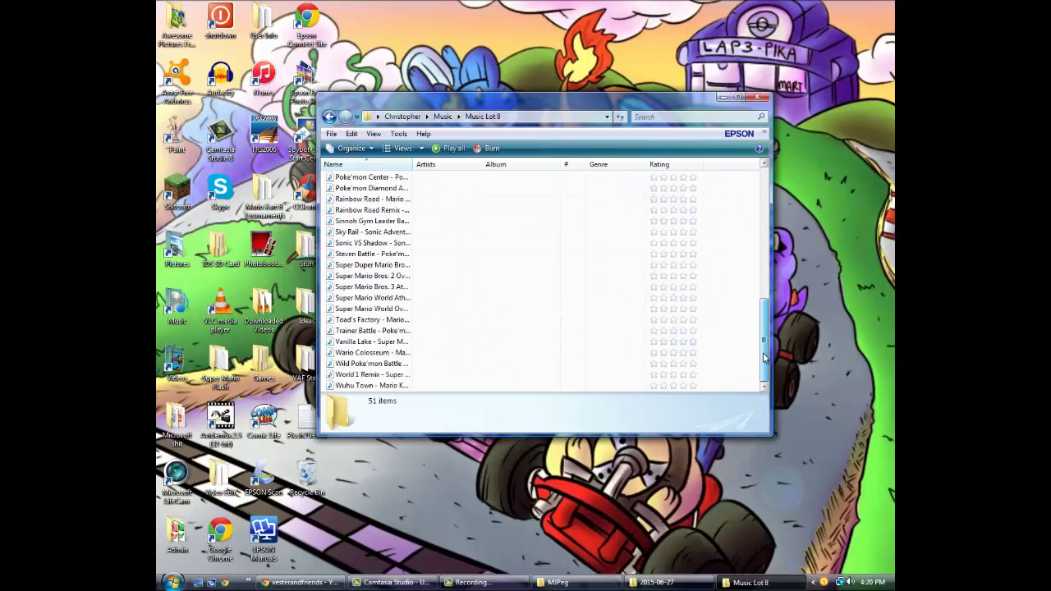
pyautogui.click(330, 116)
pyautogui.click(485, 335)
pyautogui.doubleClick(490, 331)
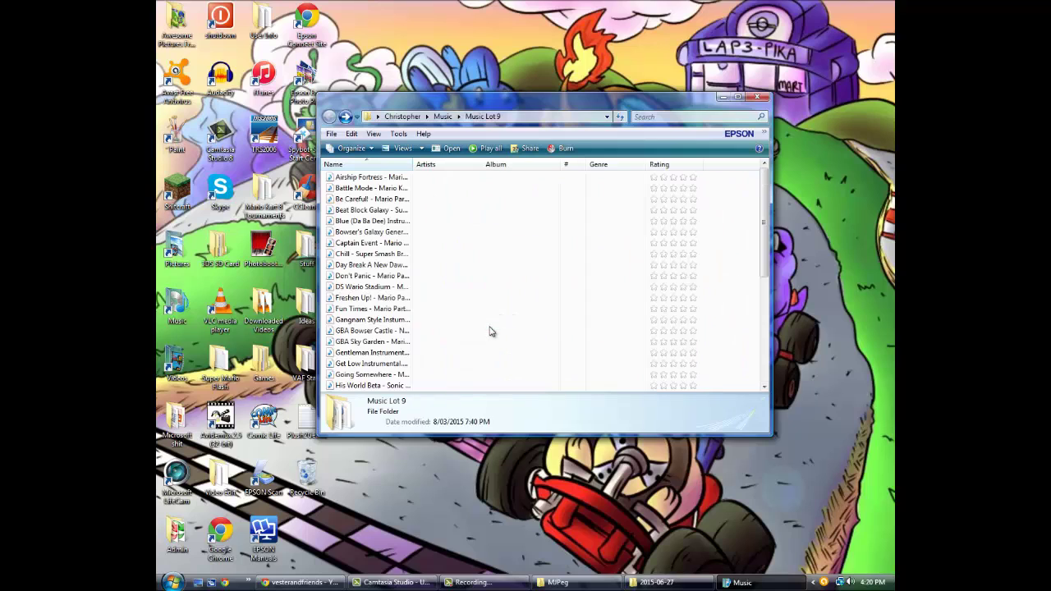
pyautogui.moveTo(769, 200); pyautogui.dragTo(765, 300)
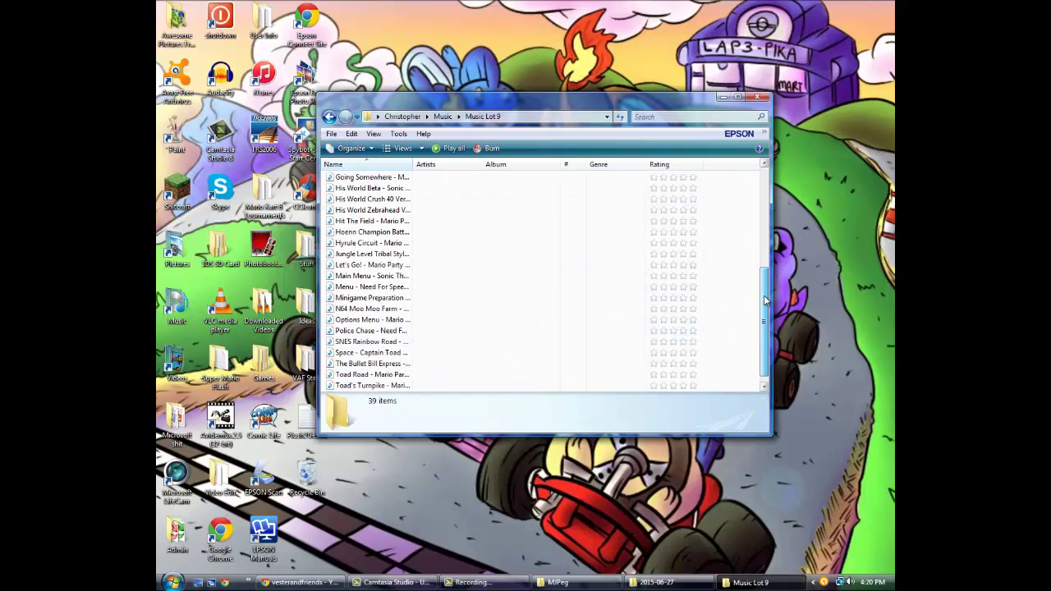
pyautogui.click(330, 117)
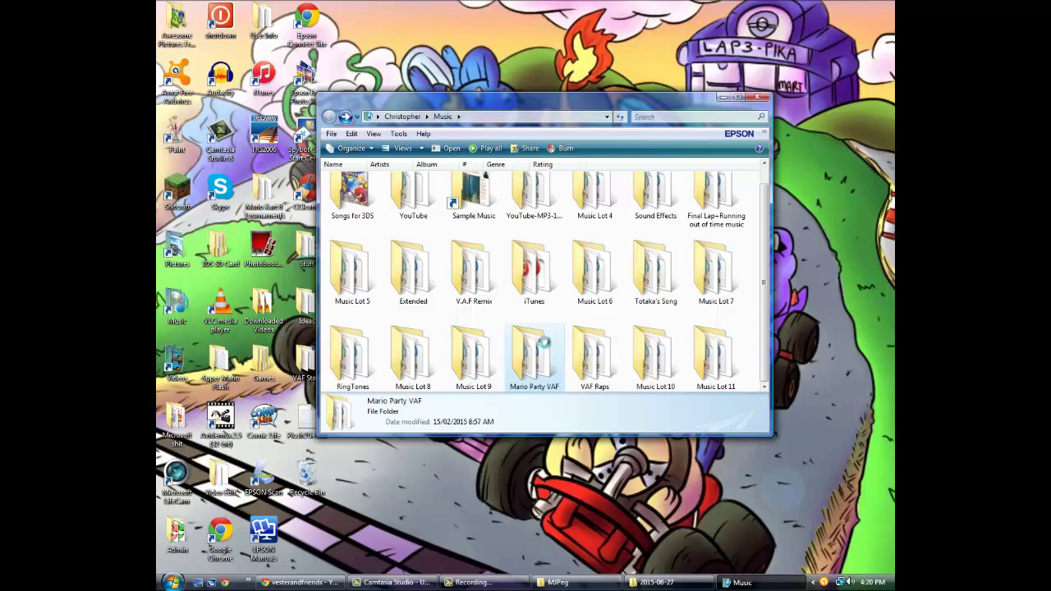
# Step: Browse Mario Party VAF, VAF Raps and Music Lot 10, ending inside Music Lot 11
pyautogui.doubleClick(542, 349)
pyautogui.click(330, 116)
pyautogui.doubleClick(608, 345)
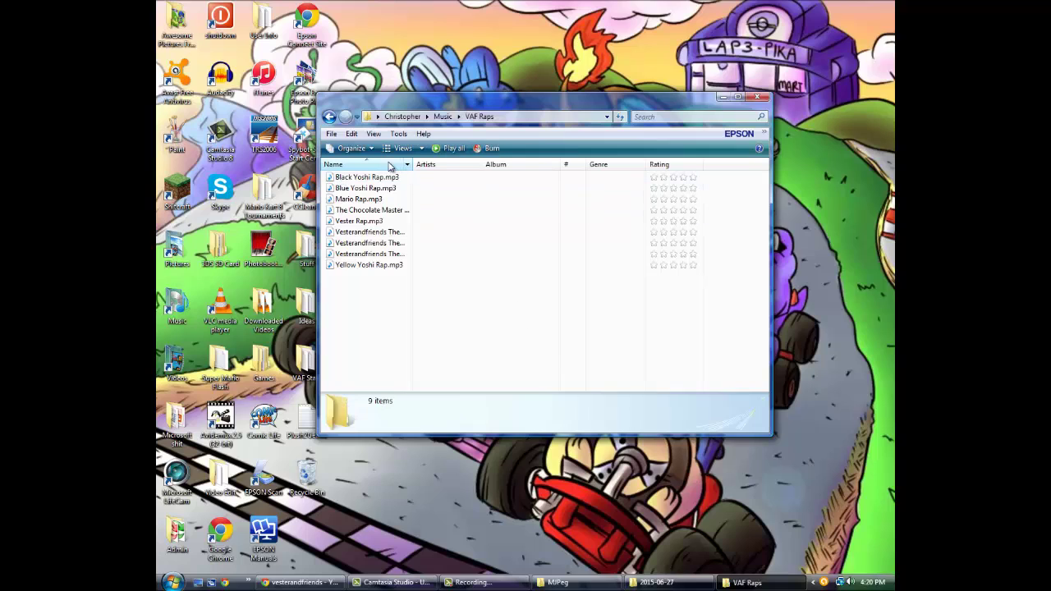
pyautogui.click(330, 117)
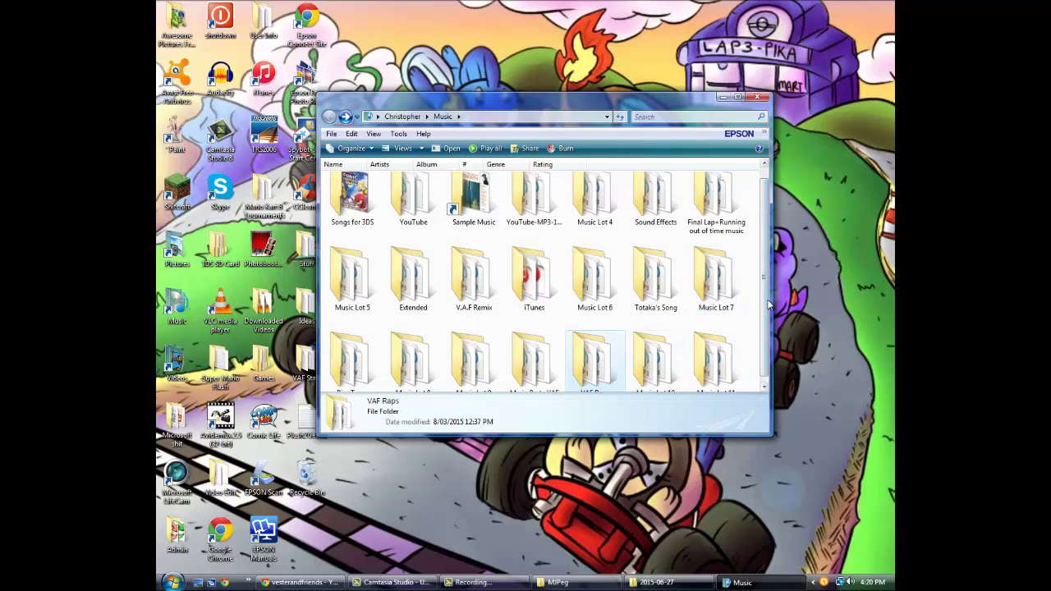
pyautogui.doubleClick(656, 356)
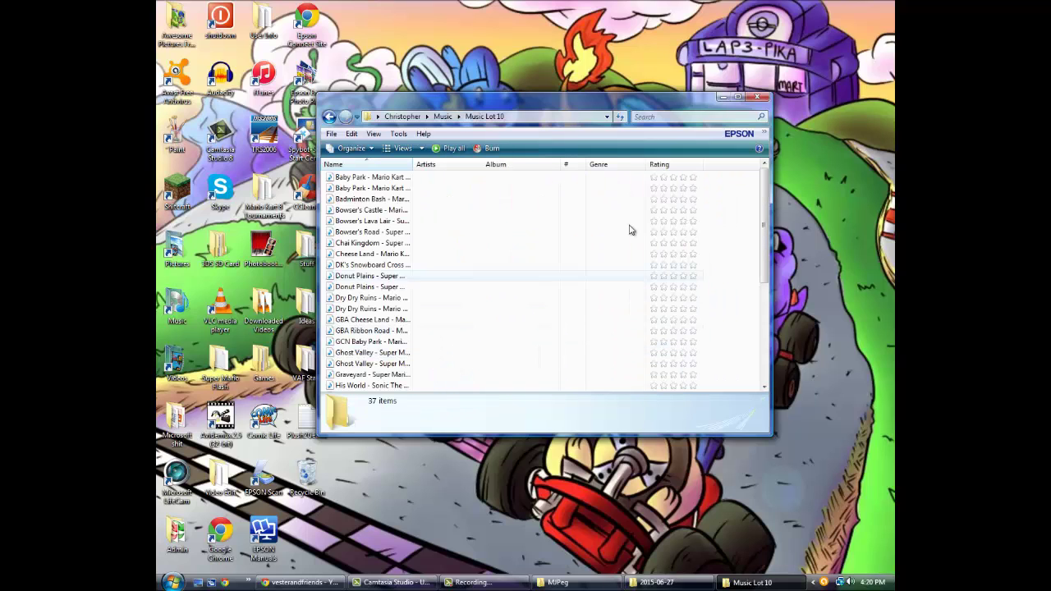
pyautogui.scroll(-6, 769, 287)
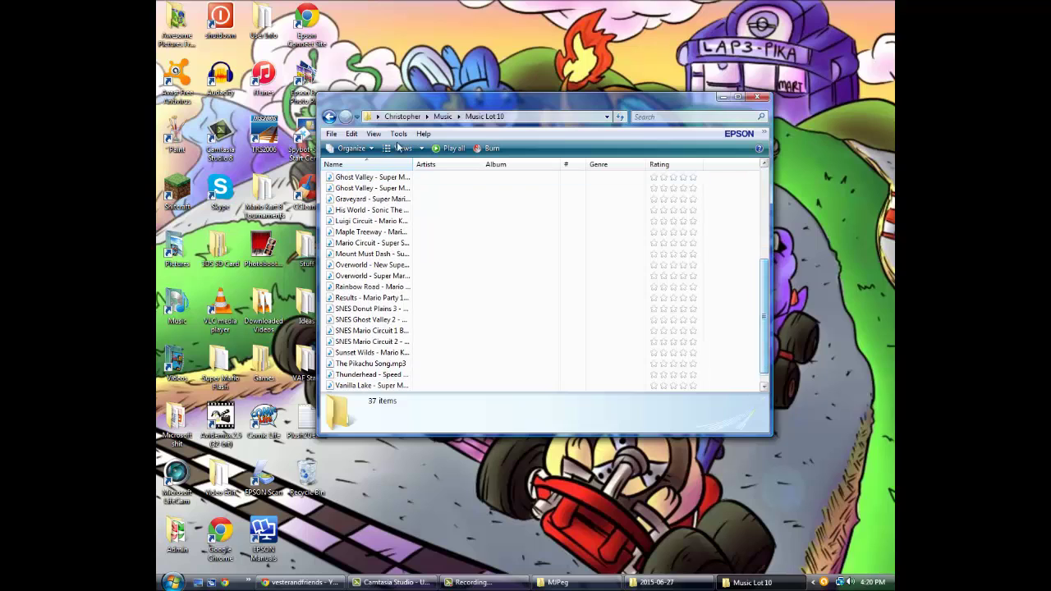
pyautogui.click(330, 117)
pyautogui.doubleClick(715, 354)
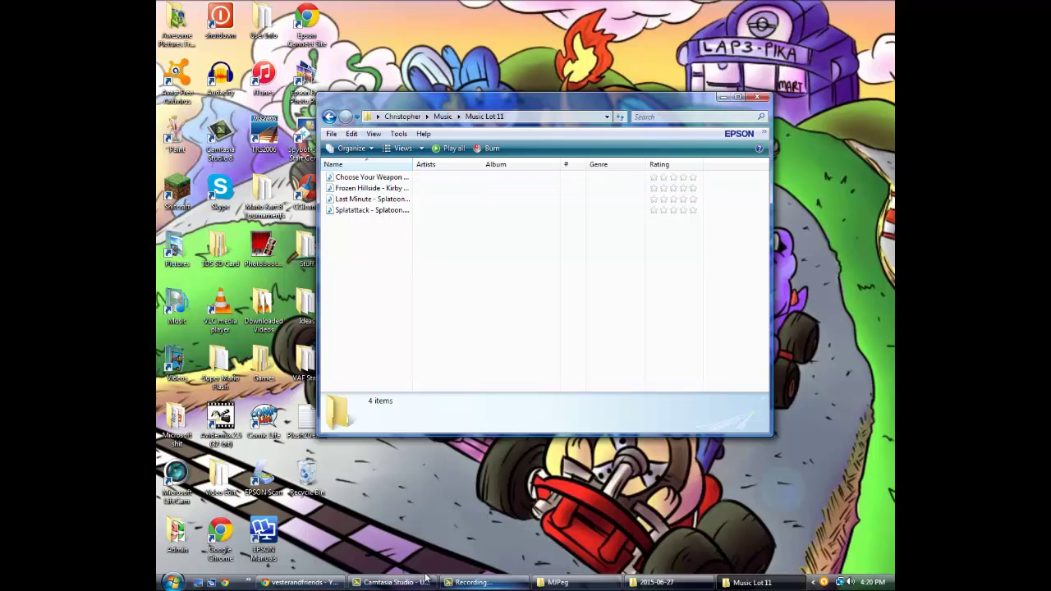
# Step: Import Frozen Hillside - Kirby Air Ride.mp3 from Music Lot 11 into the Clip Bin
pyautogui.click(392, 583)
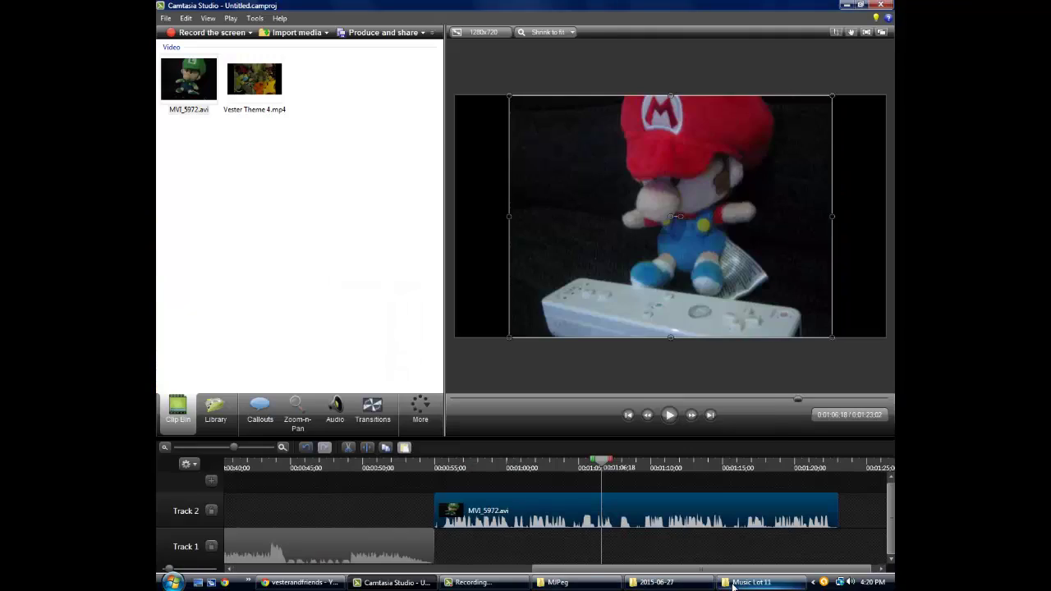
pyautogui.click(751, 582)
pyautogui.moveTo(353, 188); pyautogui.dragTo(265, 183)
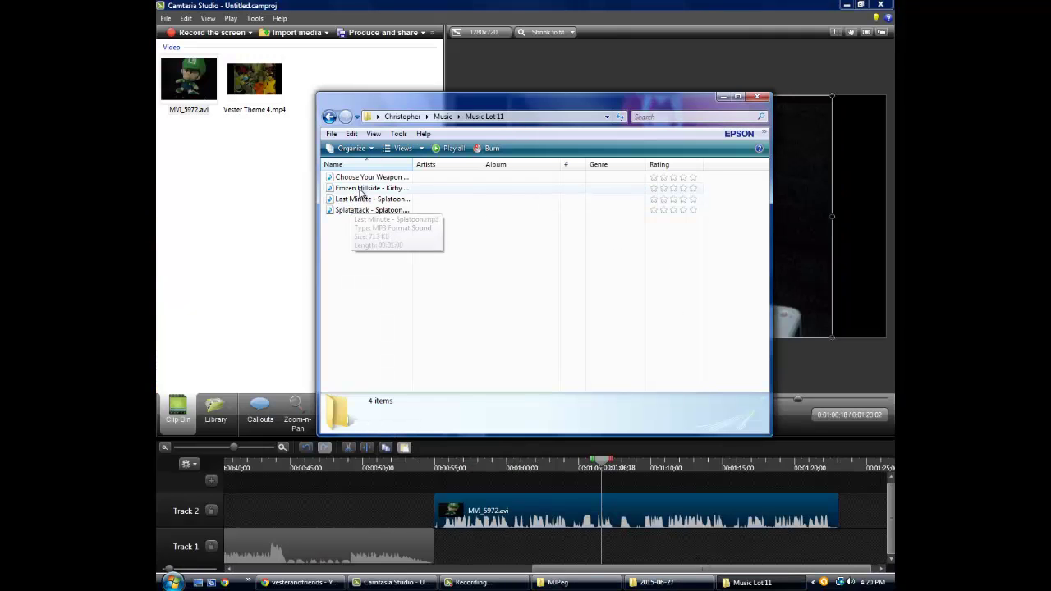
pyautogui.click(721, 98)
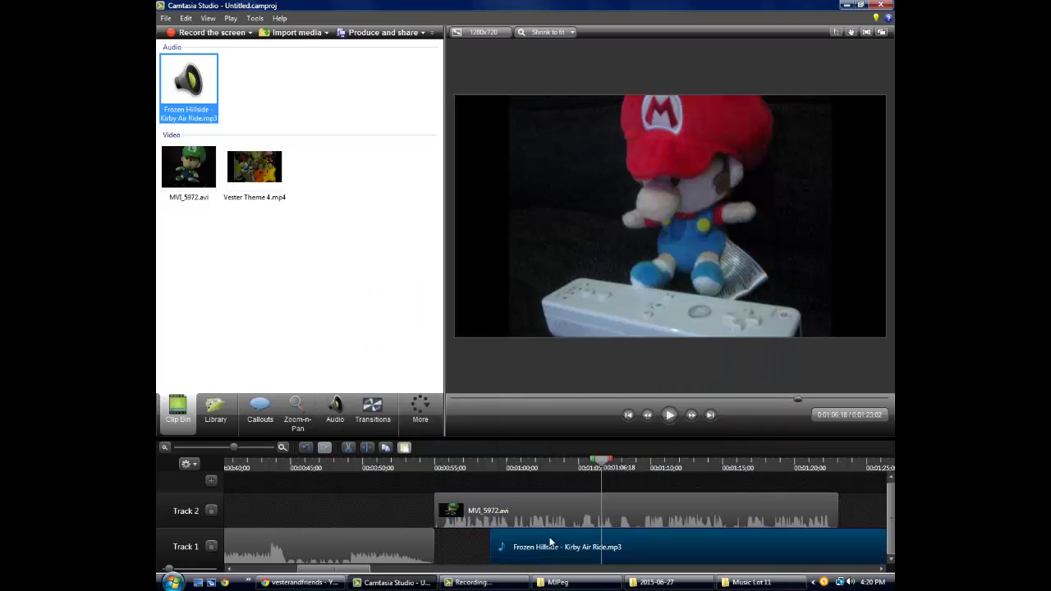
# Step: Lay the Frozen Hillside music on Track 1 and preview from 0:00:55
pyautogui.moveTo(490, 544); pyautogui.dragTo(493, 547)
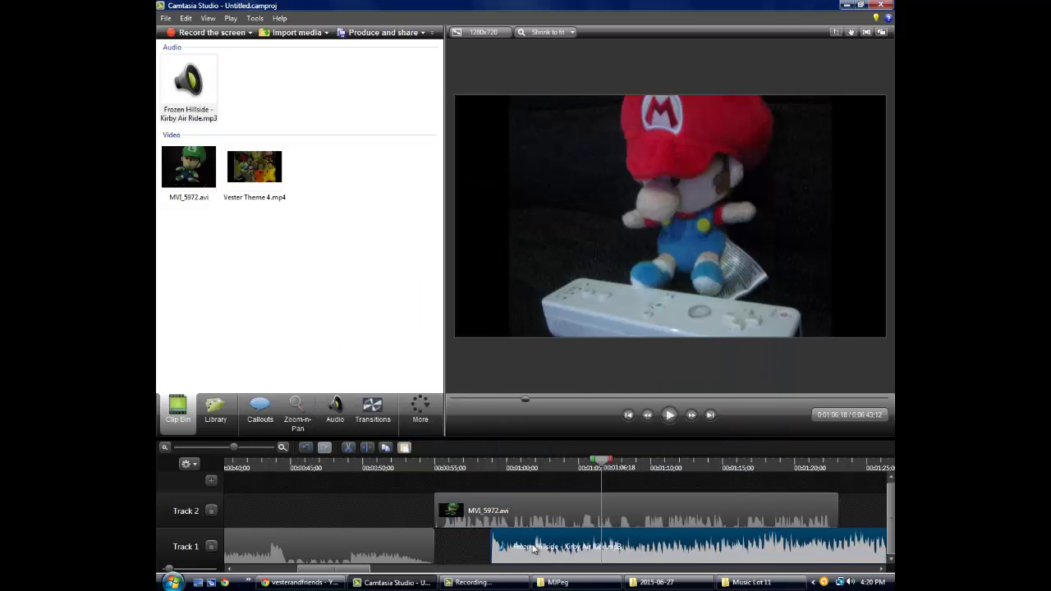
pyautogui.click(433, 468)
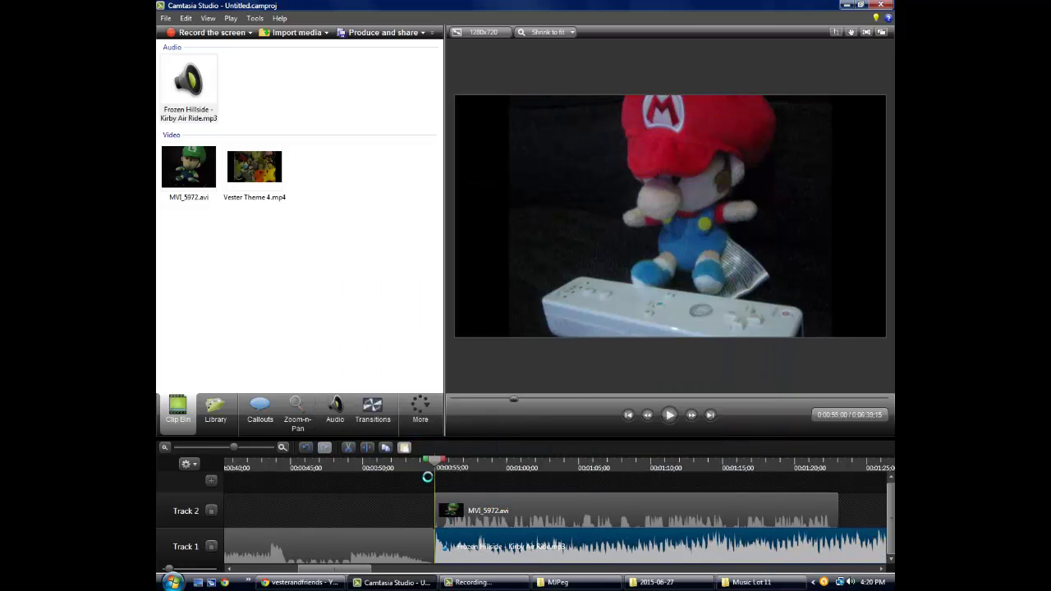
pyautogui.click(669, 417)
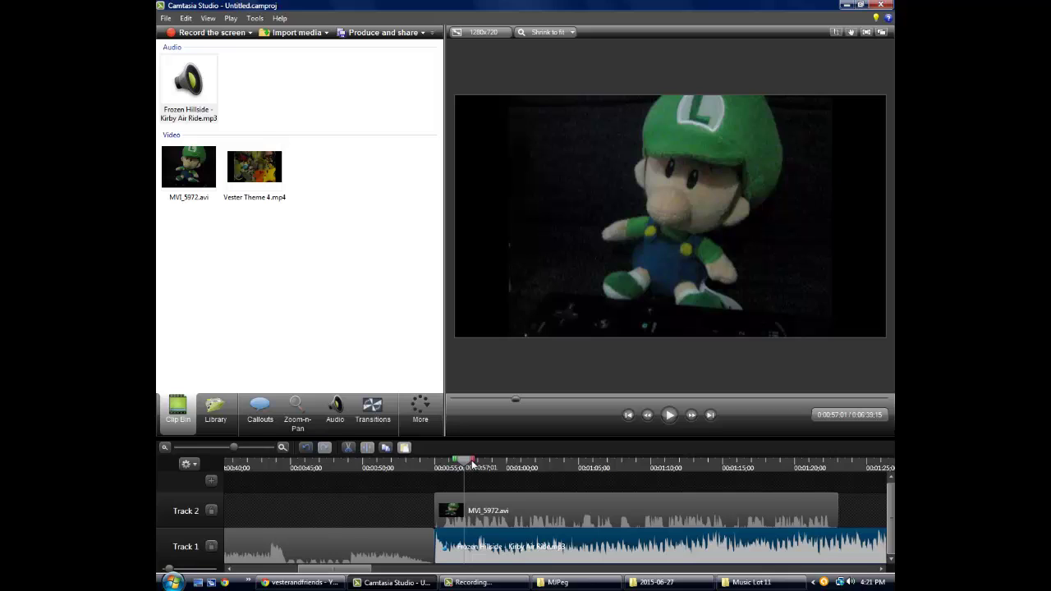
pyautogui.click(436, 467)
# Step: Lower the Track 2 video volume slightly and set the Frozen Hillside music to about 10%
pyautogui.click(335, 408)
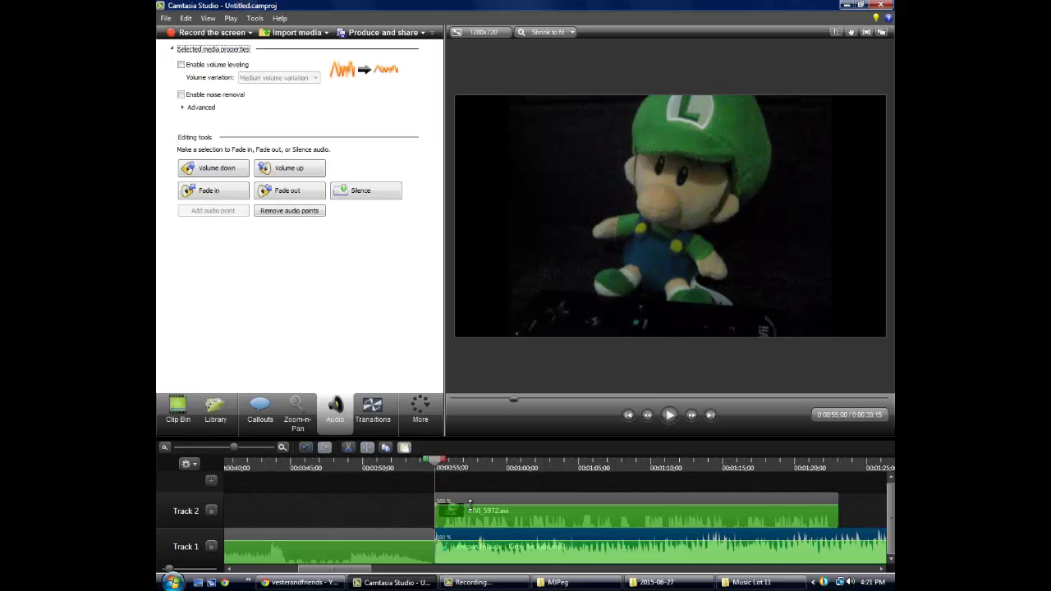
pyautogui.click(469, 504)
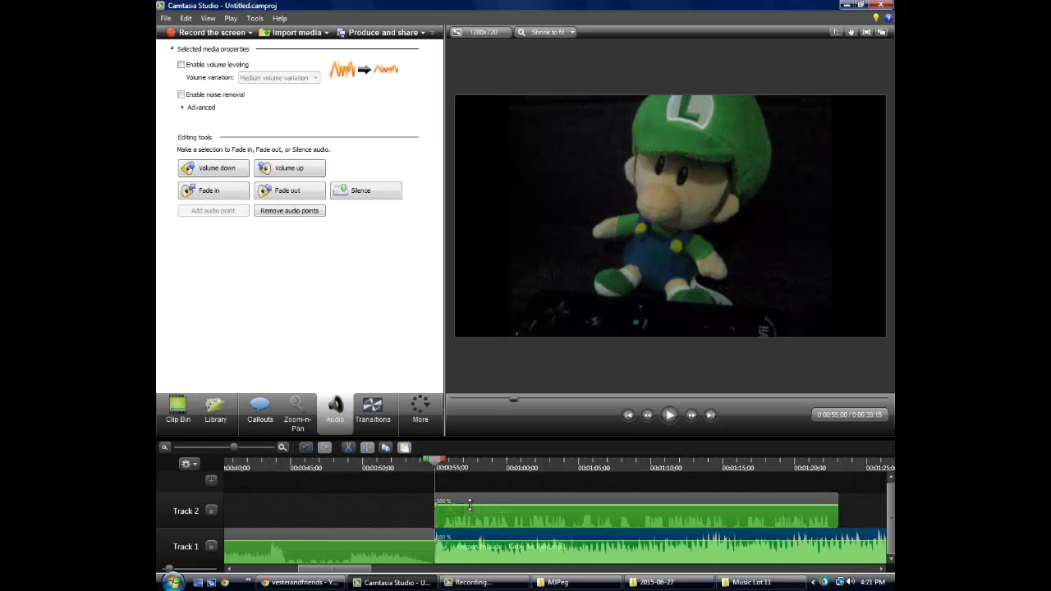
pyautogui.moveTo(469, 504); pyautogui.dragTo(457, 503)
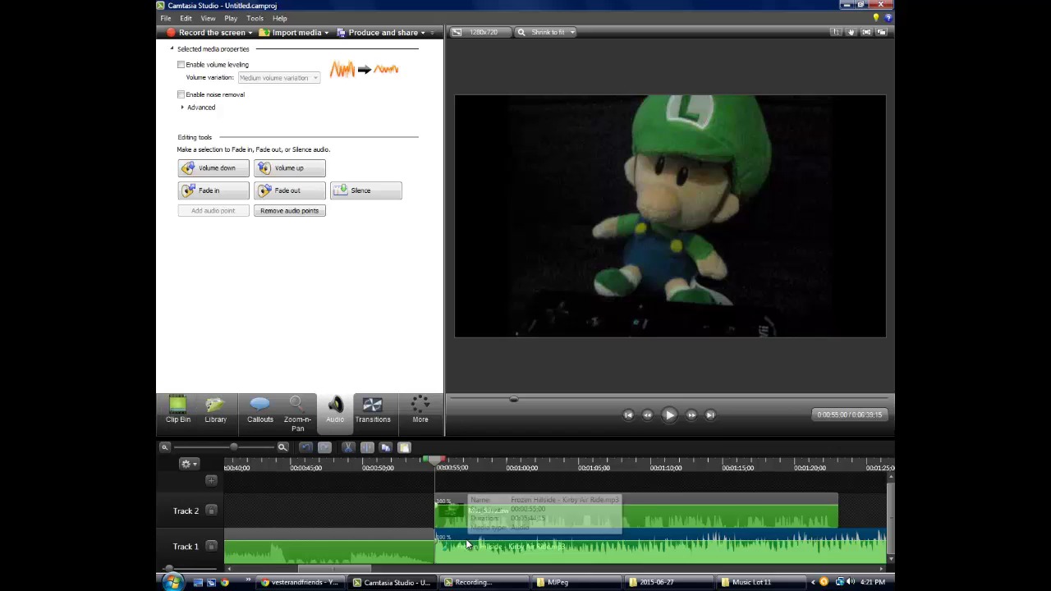
pyautogui.moveTo(464, 544); pyautogui.dragTo(462, 563)
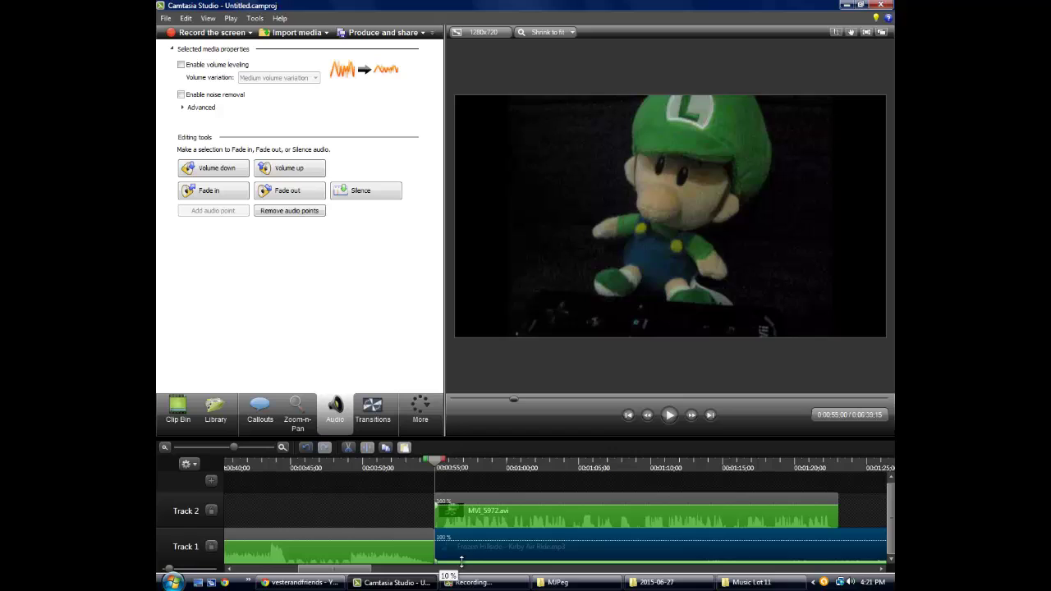
pyautogui.moveTo(462, 562); pyautogui.dragTo(462, 563)
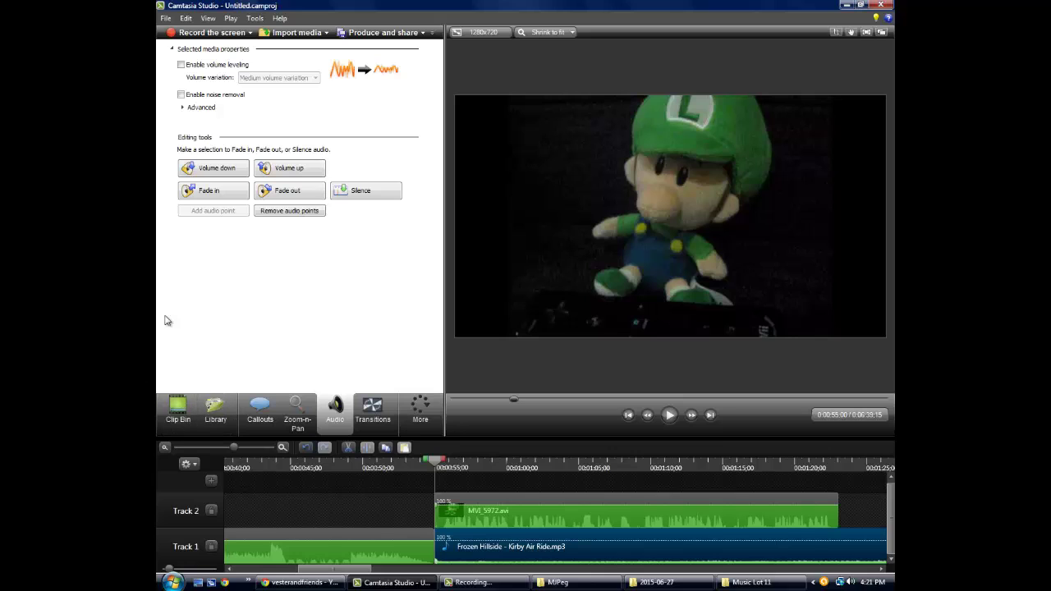
pyautogui.click(177, 408)
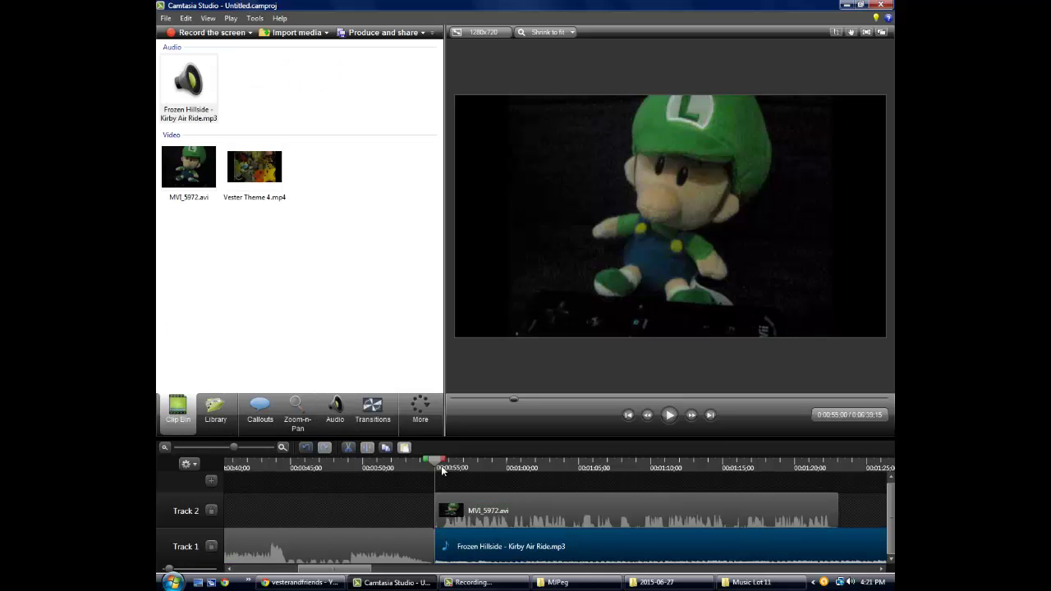
# Step: Scrub to the video's end and import MVI_5975.avi from the 2015-06-27 folder
pyautogui.moveTo(436, 463); pyautogui.dragTo(731, 464)
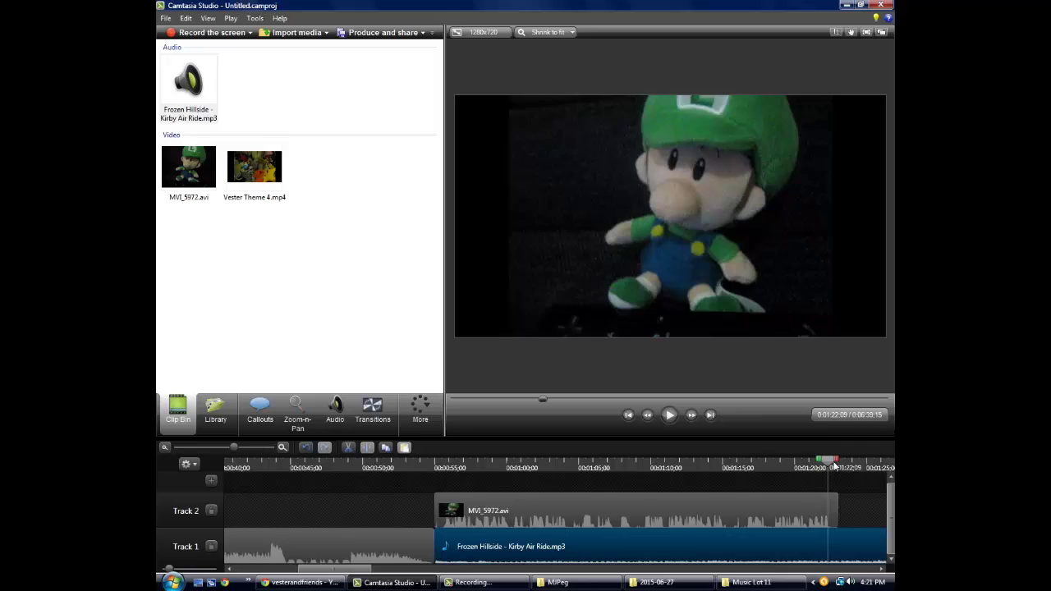
pyautogui.moveTo(833, 467); pyautogui.dragTo(836, 466)
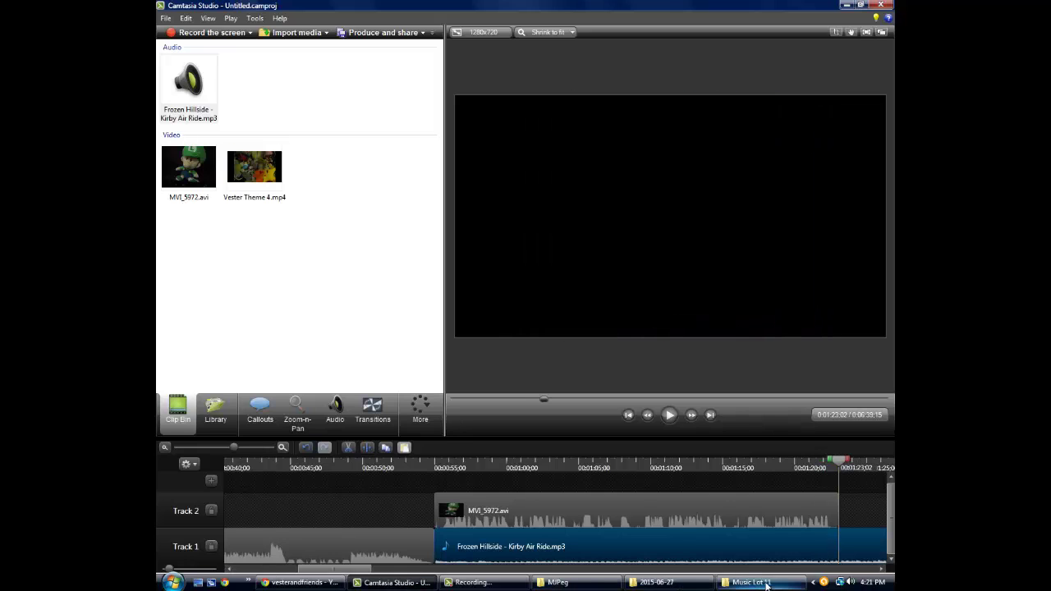
pyautogui.click(663, 585)
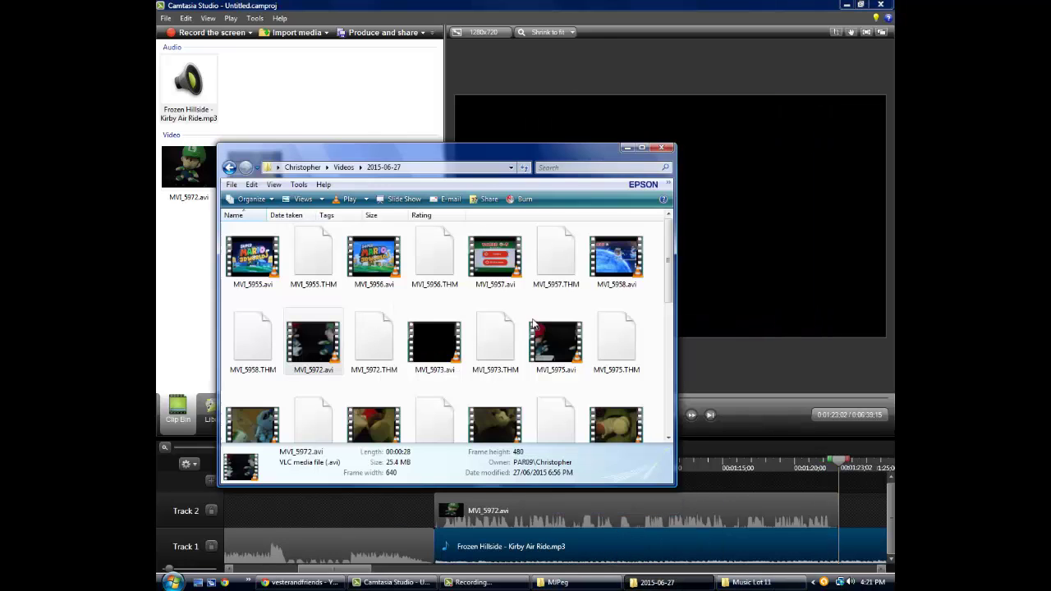
pyautogui.moveTo(556, 341); pyautogui.dragTo(280, 90)
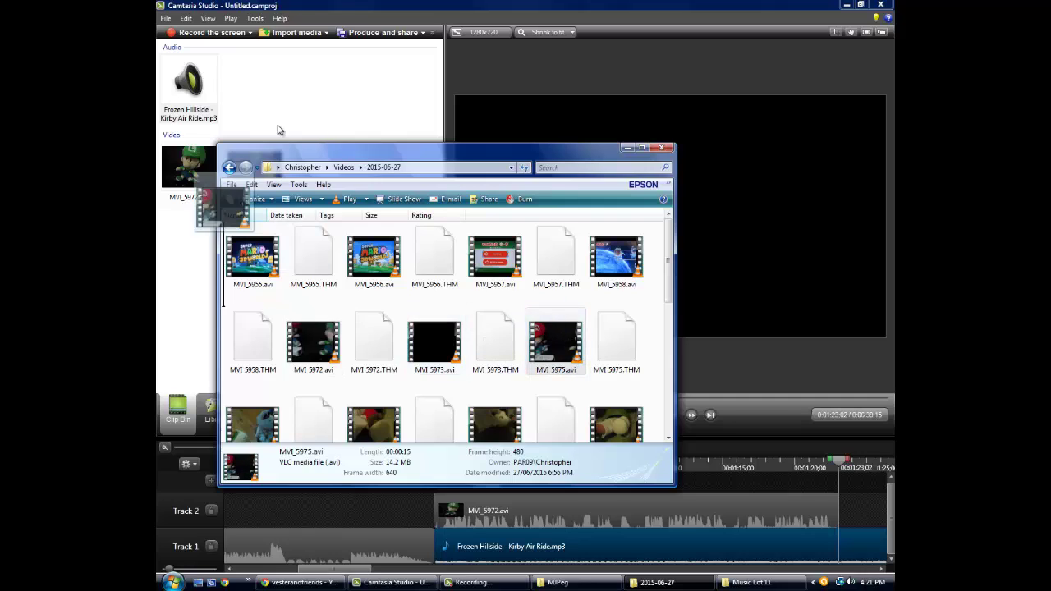
pyautogui.click(627, 149)
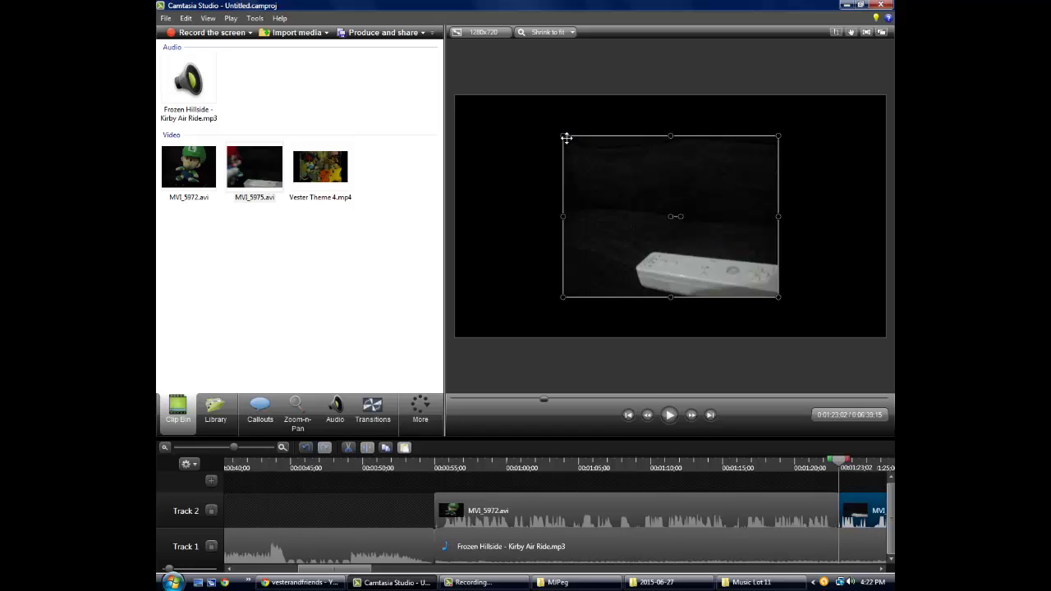
# Step: Resize MVI_5975 with its corner handles so it fills the canvas height
pyautogui.moveTo(562, 135); pyautogui.dragTo(508, 94)
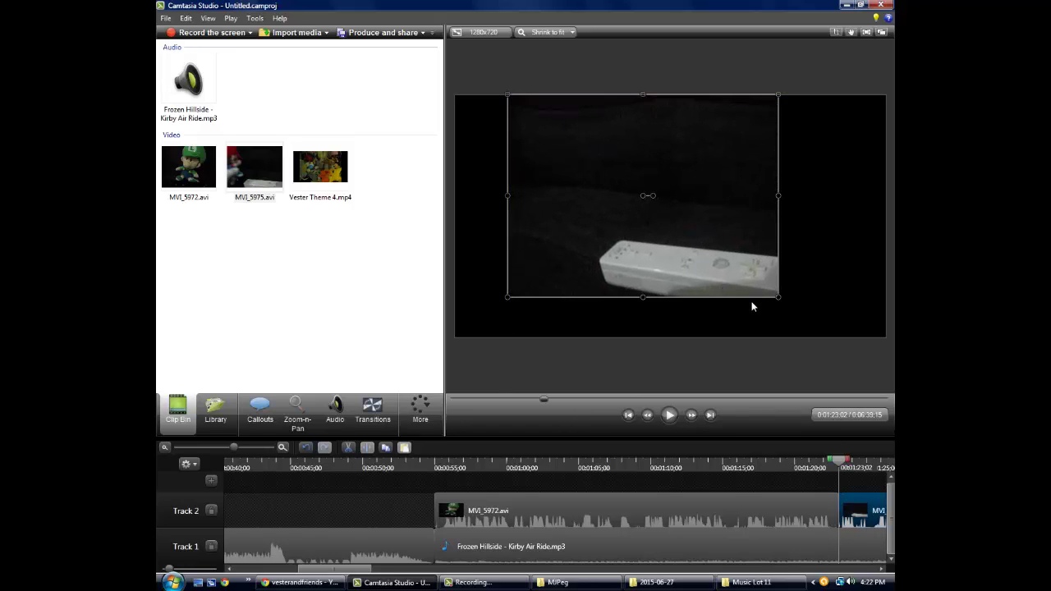
pyautogui.moveTo(778, 297); pyautogui.dragTo(832, 337)
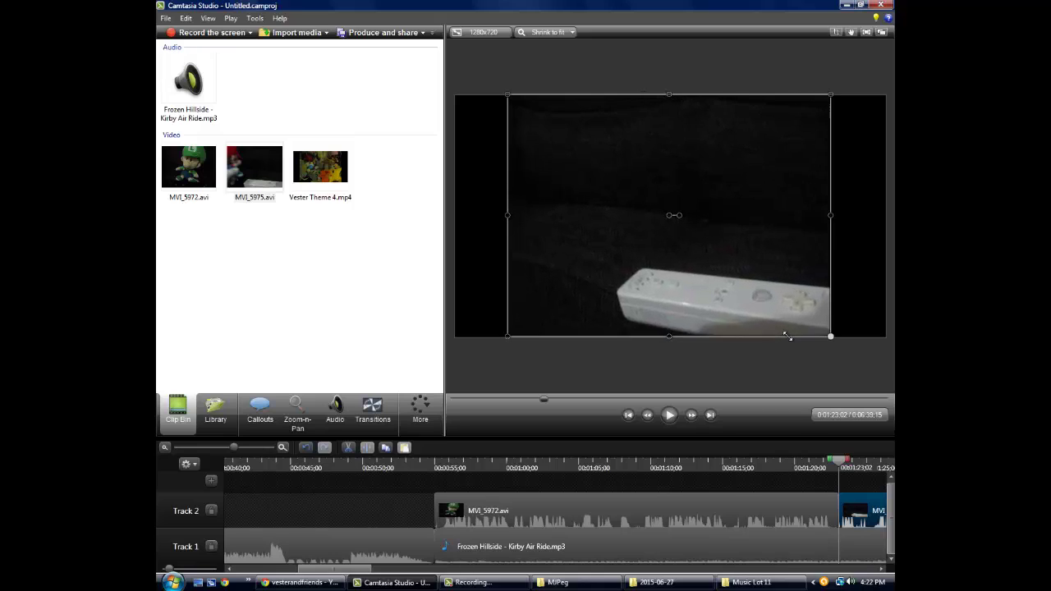
pyautogui.click(635, 285)
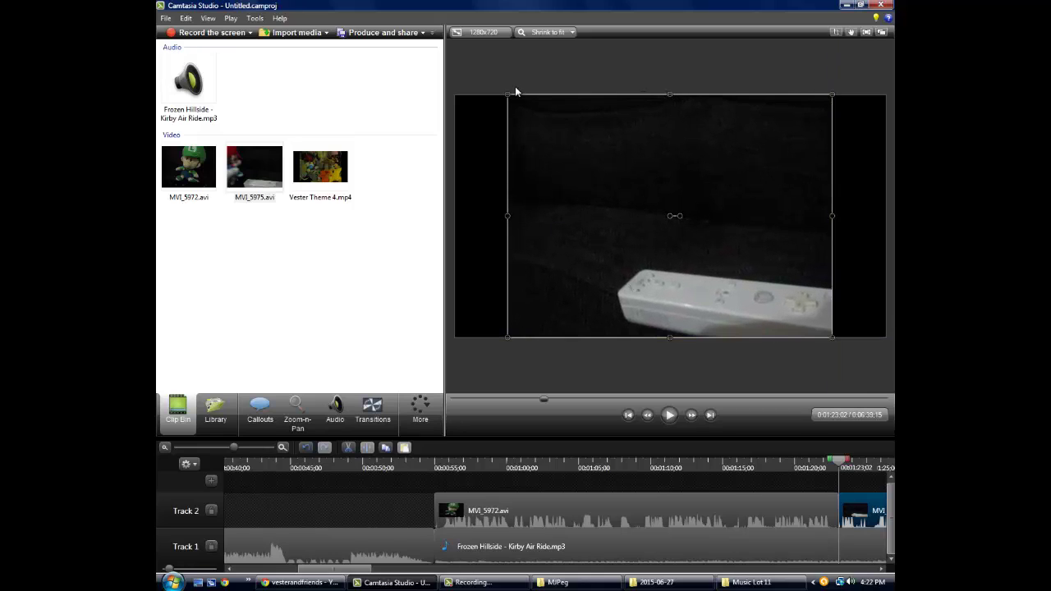
pyautogui.moveTo(507, 92); pyautogui.dragTo(509, 95)
pyautogui.click(615, 156)
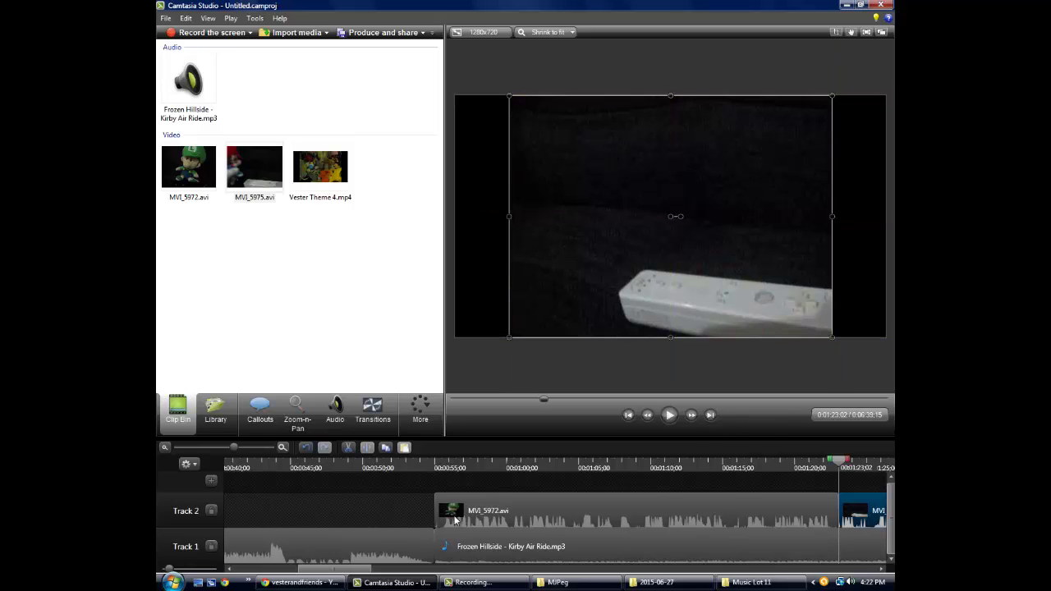
# Step: Add the Barn transition at the cut between MVI_5972 and MVI_5975 on Track 2
pyautogui.click(260, 408)
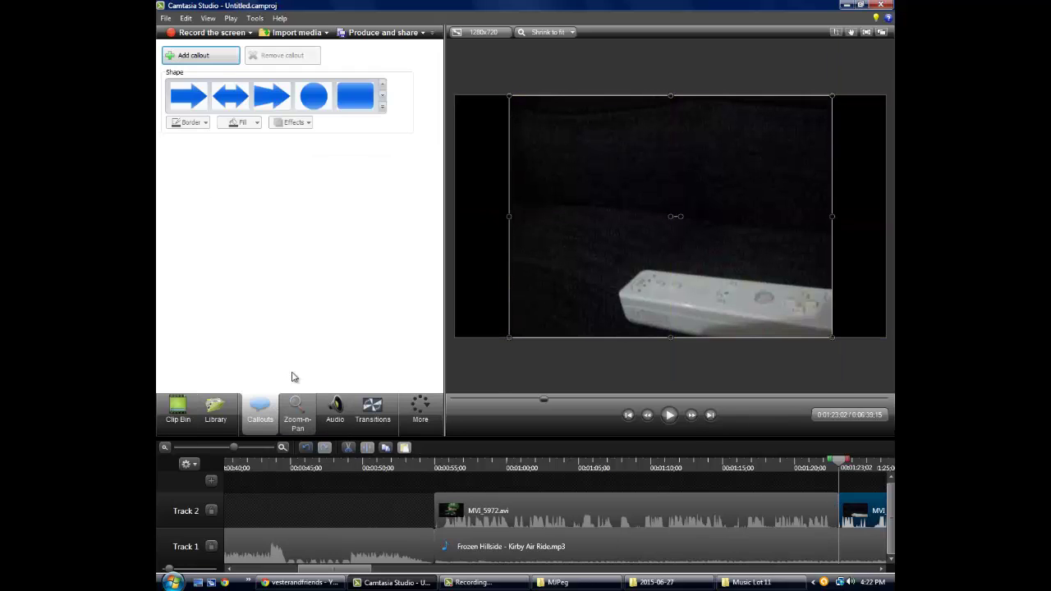
pyautogui.click(372, 408)
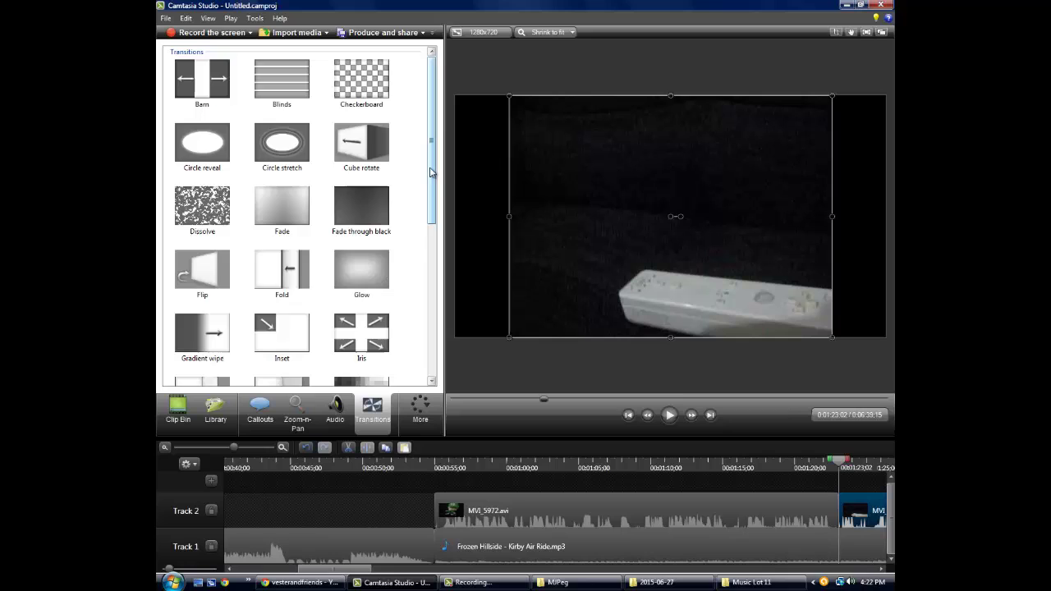
pyautogui.moveTo(430, 172); pyautogui.dragTo(430, 118)
pyautogui.scroll(-5, 328, 213)
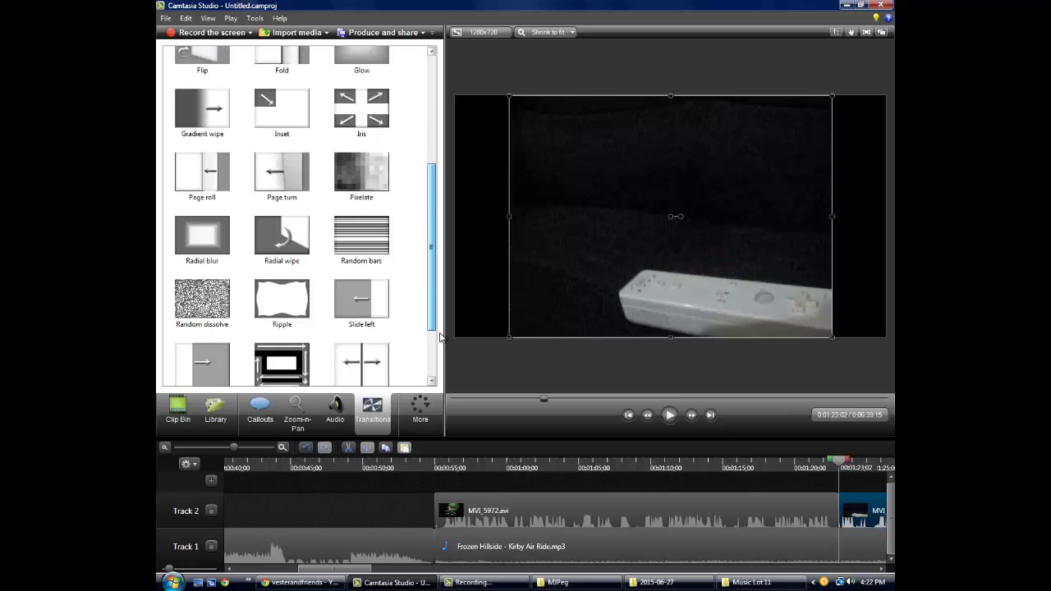
pyautogui.scroll(-3, 347, 217)
pyautogui.moveTo(431, 240); pyautogui.dragTo(436, 83)
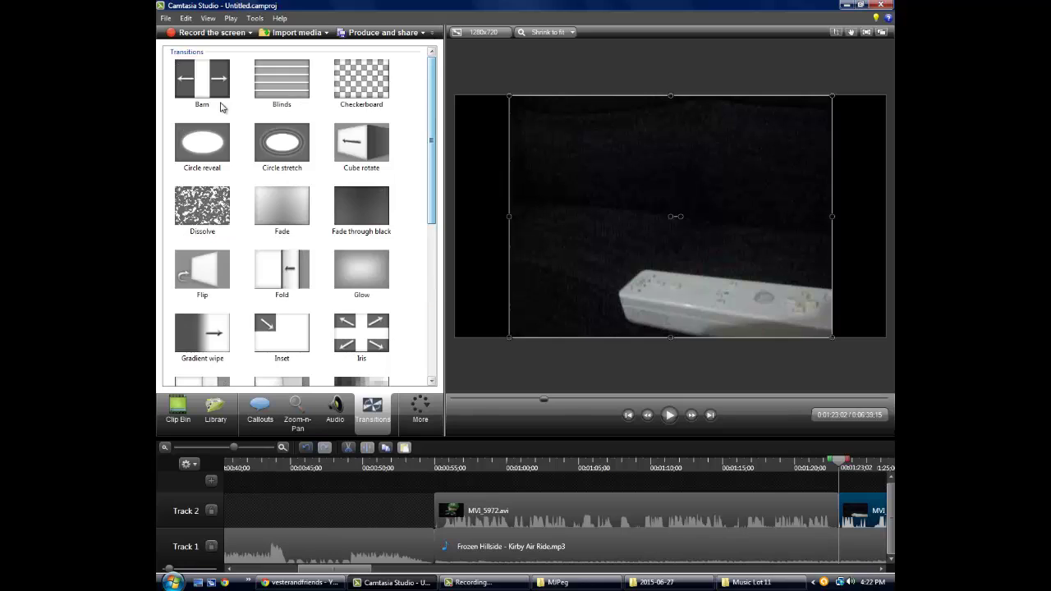
pyautogui.moveTo(215, 98)
pyautogui.mouseDown()
pyautogui.moveTo(842, 457)
pyautogui.moveTo(817, 466)
pyautogui.mouseUp()
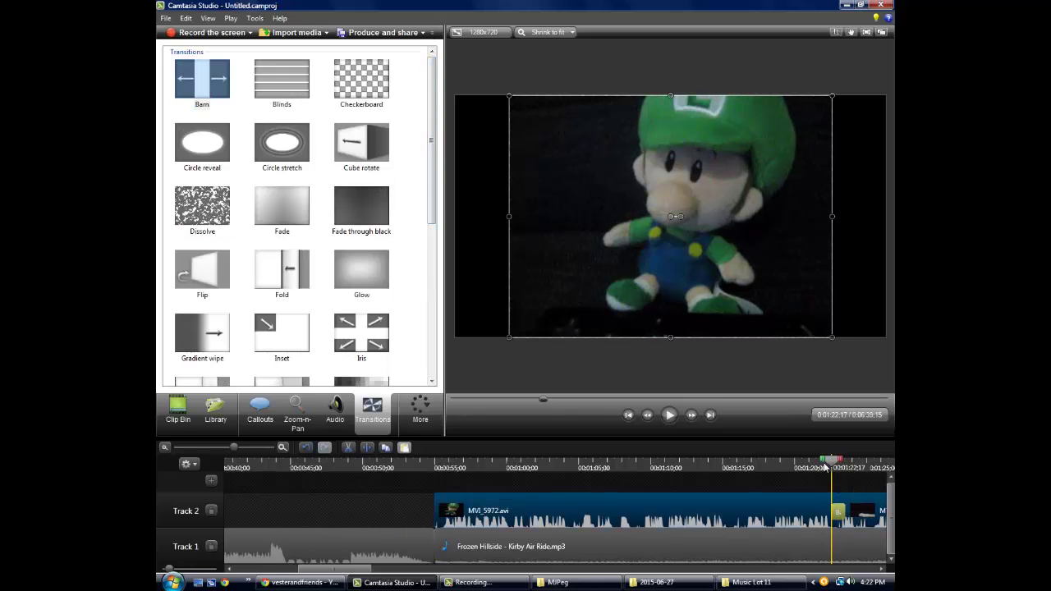
# Step: Preview the Barn transition three times
pyautogui.click(669, 416)
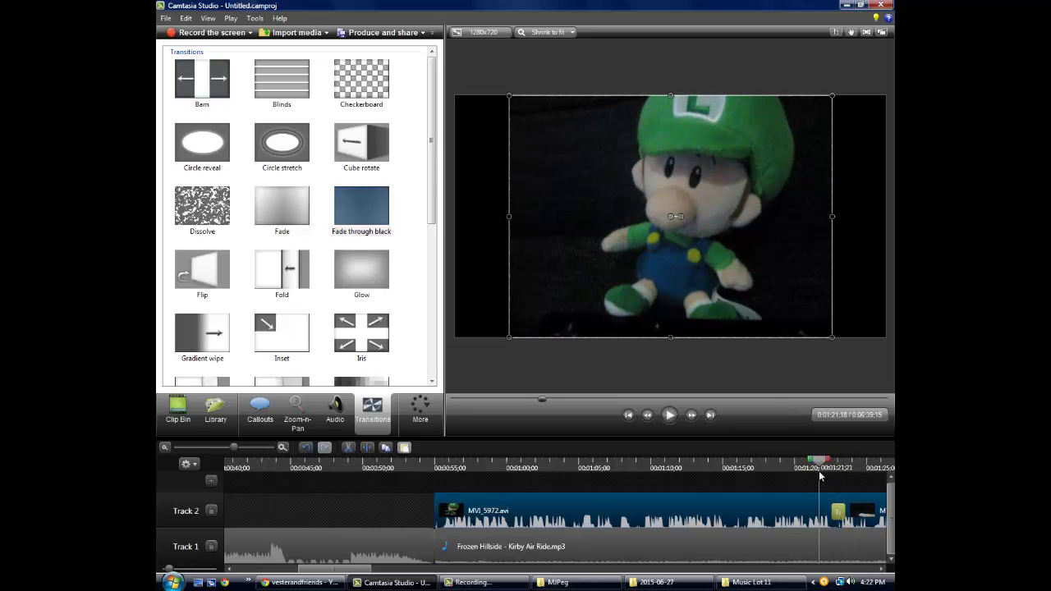
pyautogui.click(663, 418)
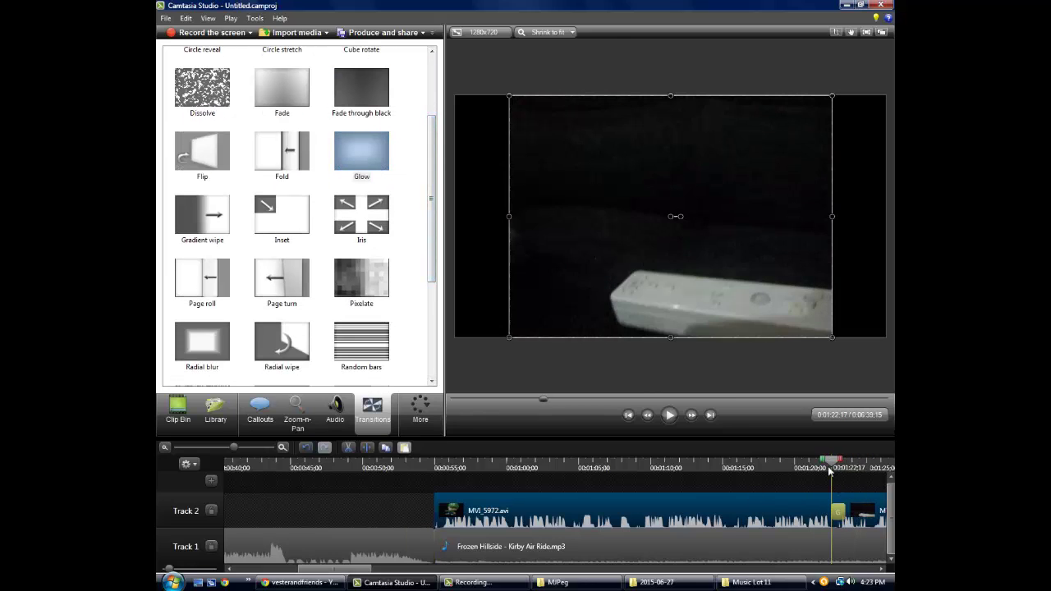
pyautogui.click(667, 417)
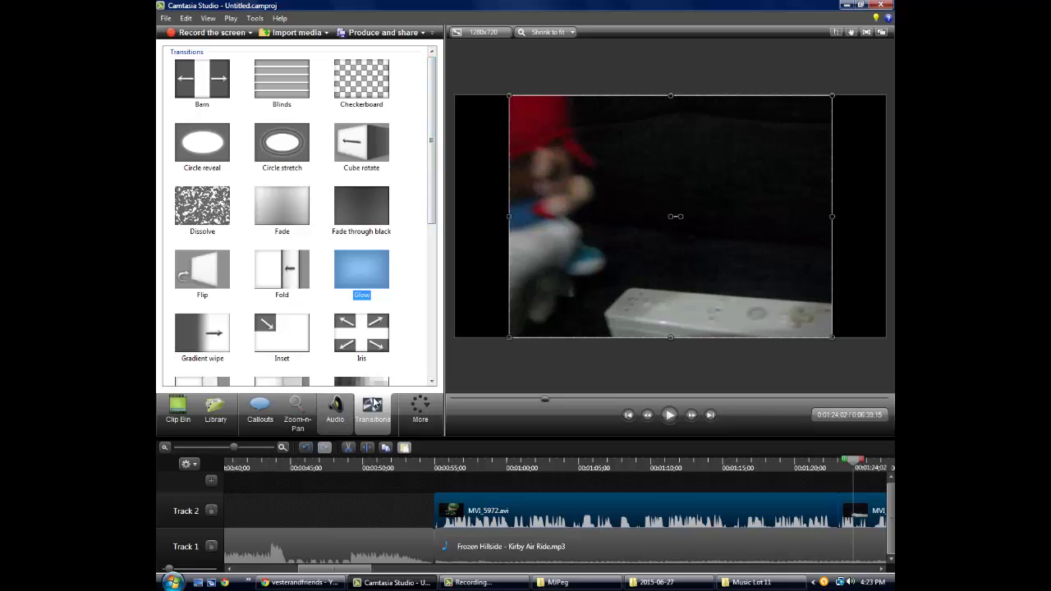
# Step: Place the Animated Title from the Playing with Fire theme on the timeline
pyautogui.click(335, 409)
pyautogui.click(289, 415)
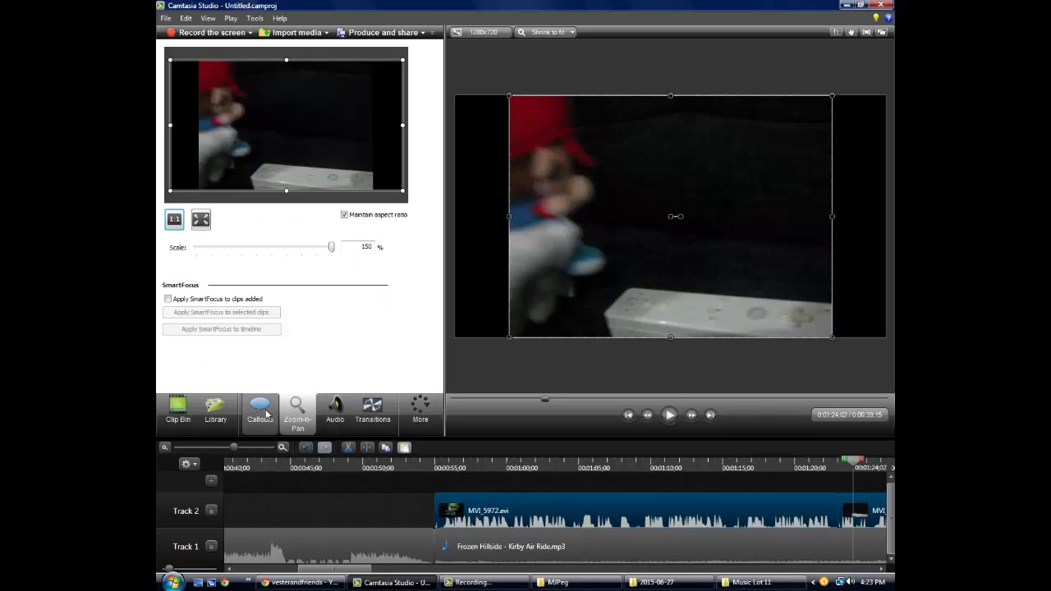
pyautogui.click(215, 409)
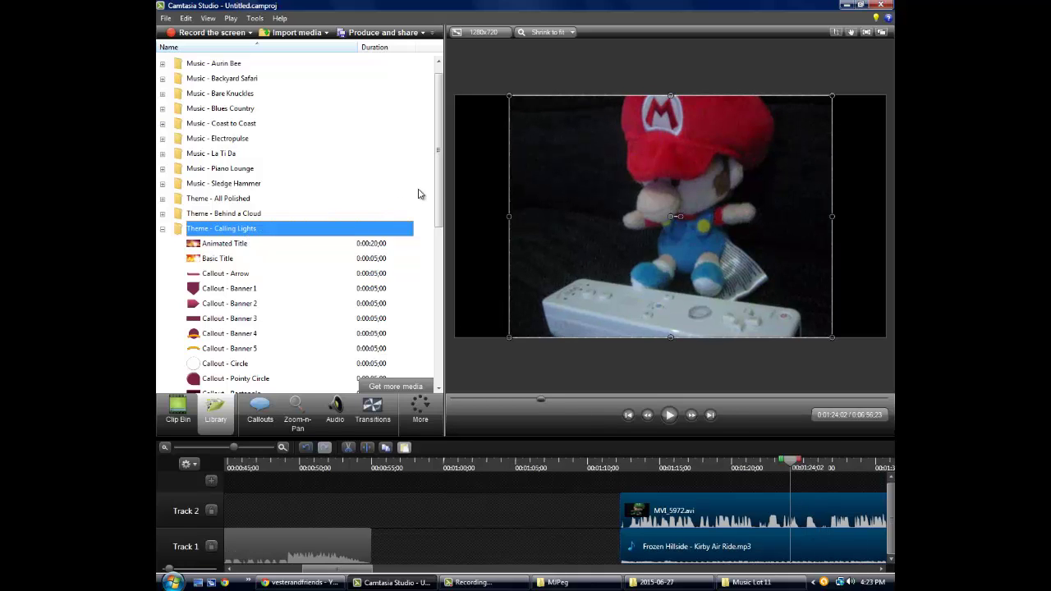
pyautogui.moveTo(437, 194); pyautogui.dragTo(422, 355)
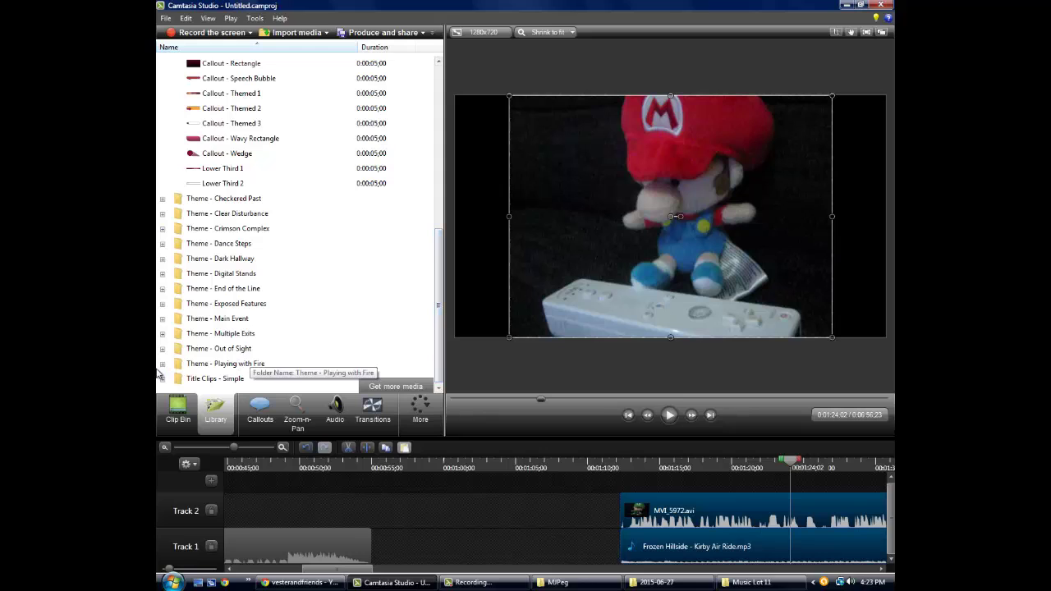
pyautogui.doubleClick(176, 364)
pyautogui.moveTo(225, 246)
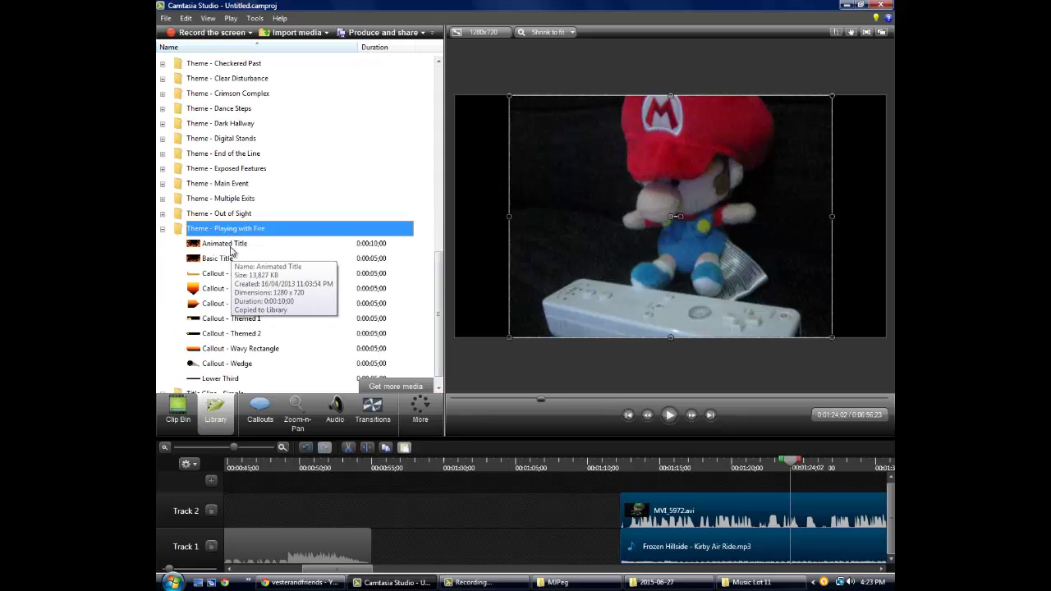
pyautogui.click(237, 246)
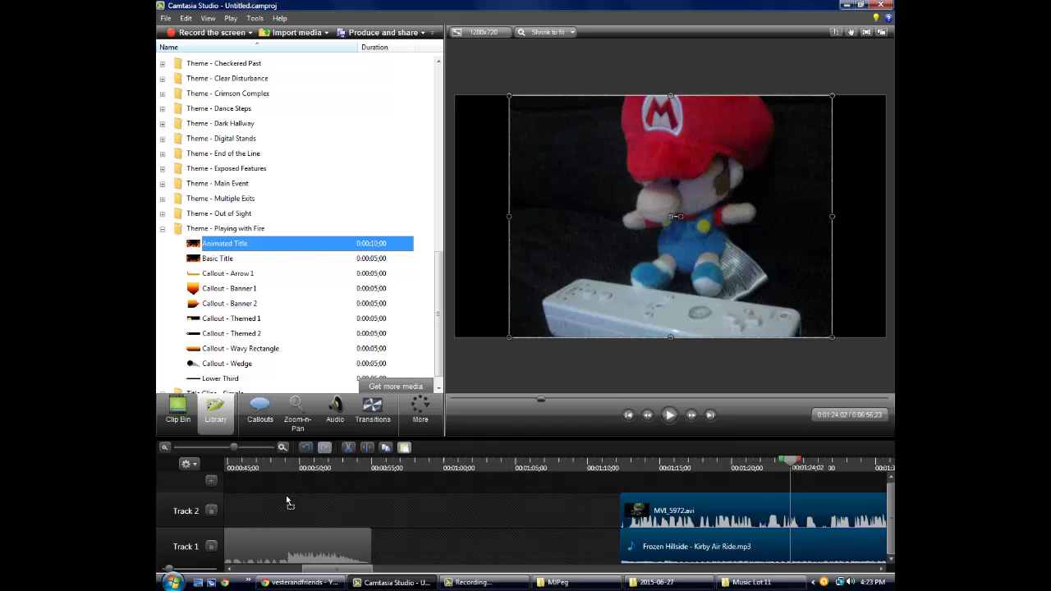
pyautogui.moveTo(286, 498)
pyautogui.mouseDown()
pyautogui.moveTo(441, 537)
pyautogui.moveTo(409, 553)
pyautogui.mouseUp()
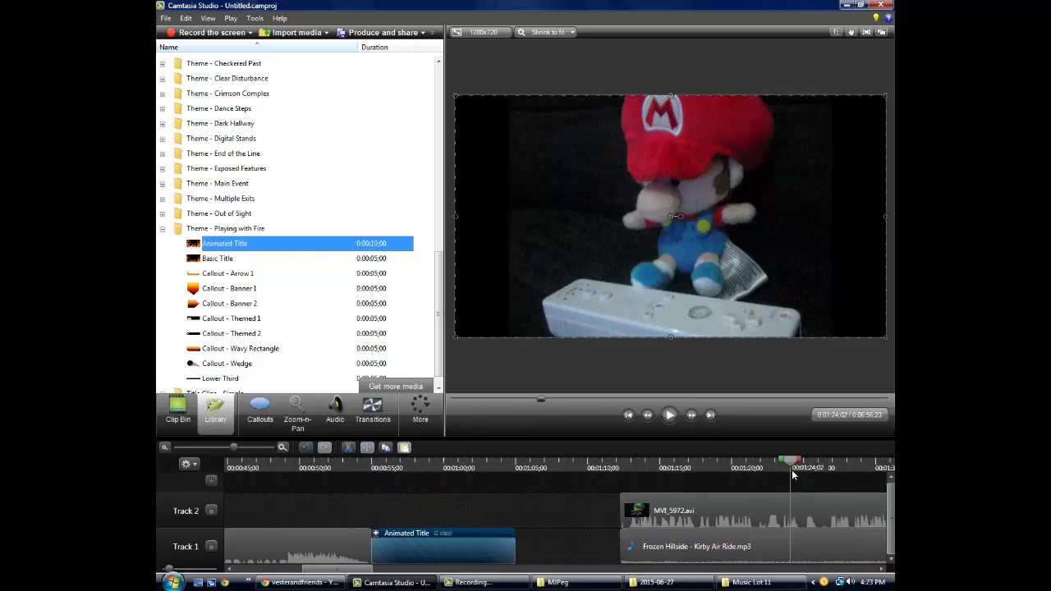
# Step: Preview the Animated Title, then delete it
pyautogui.moveTo(362, 518); pyautogui.dragTo(371, 523)
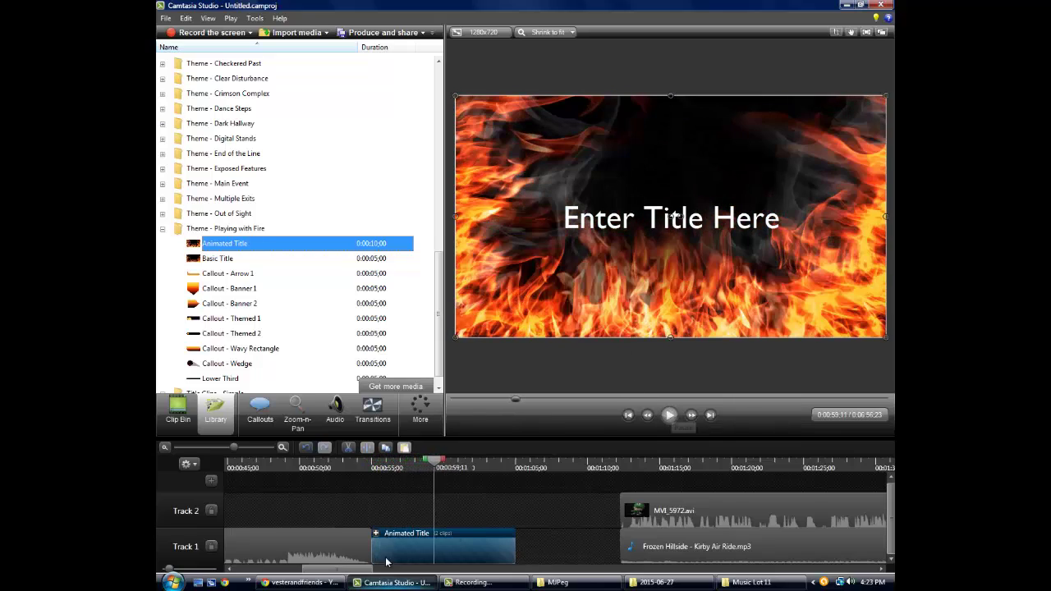
pyautogui.click(669, 415)
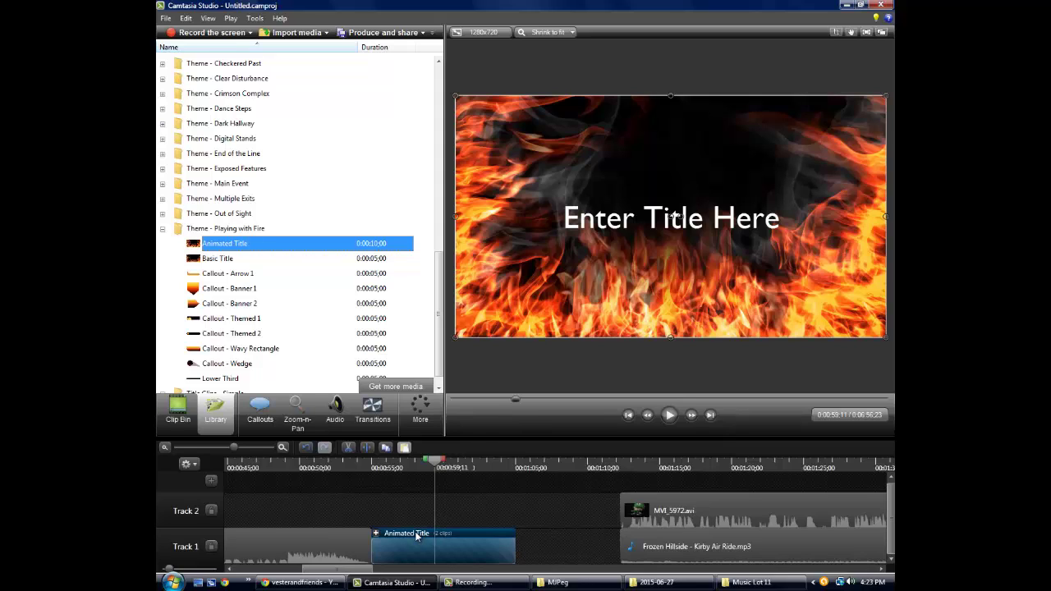
pyautogui.press('Delete')
# Step: Move the playhead to 0:55 and slide both clips left to it
pyautogui.click(177, 409)
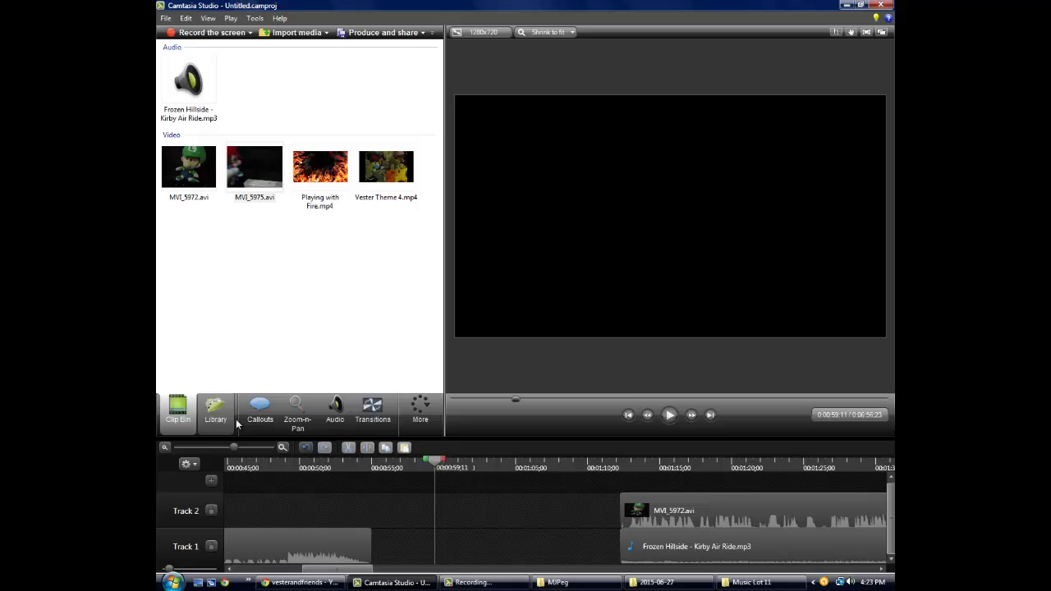
pyautogui.moveTo(436, 462); pyautogui.dragTo(372, 463)
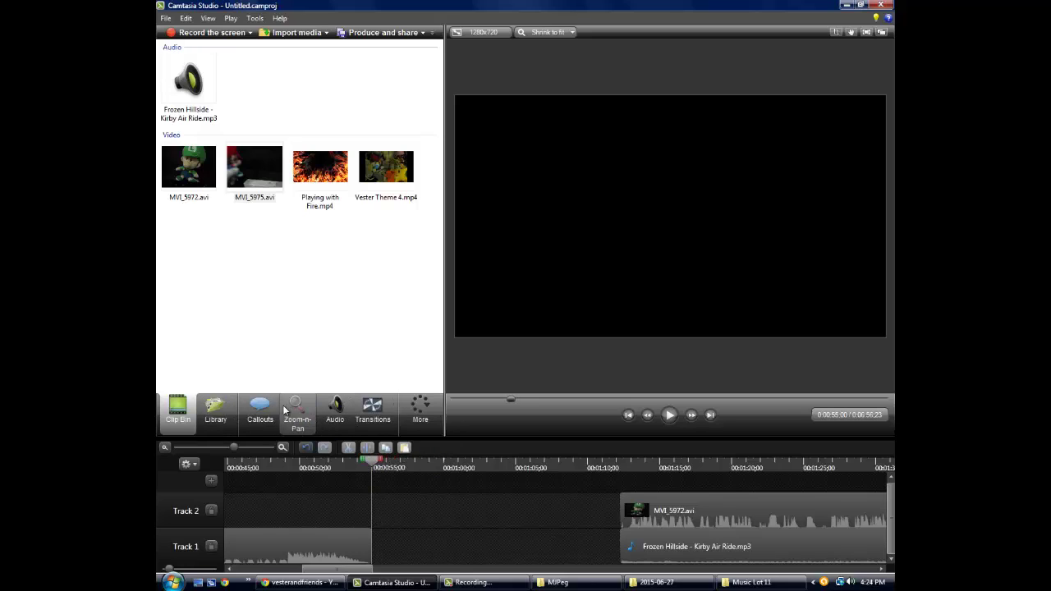
pyautogui.click(424, 408)
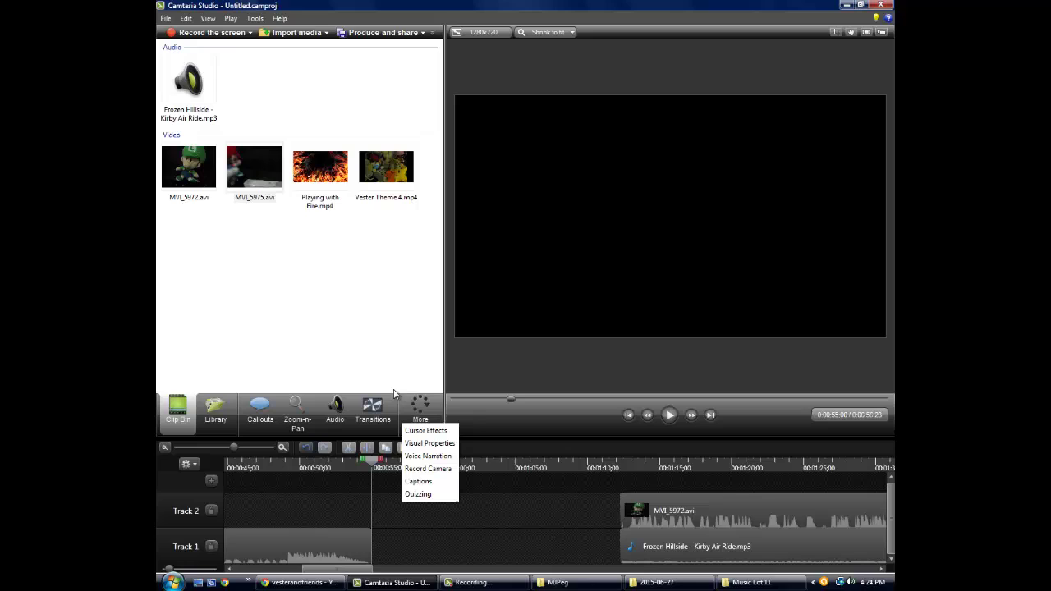
pyautogui.click(312, 382)
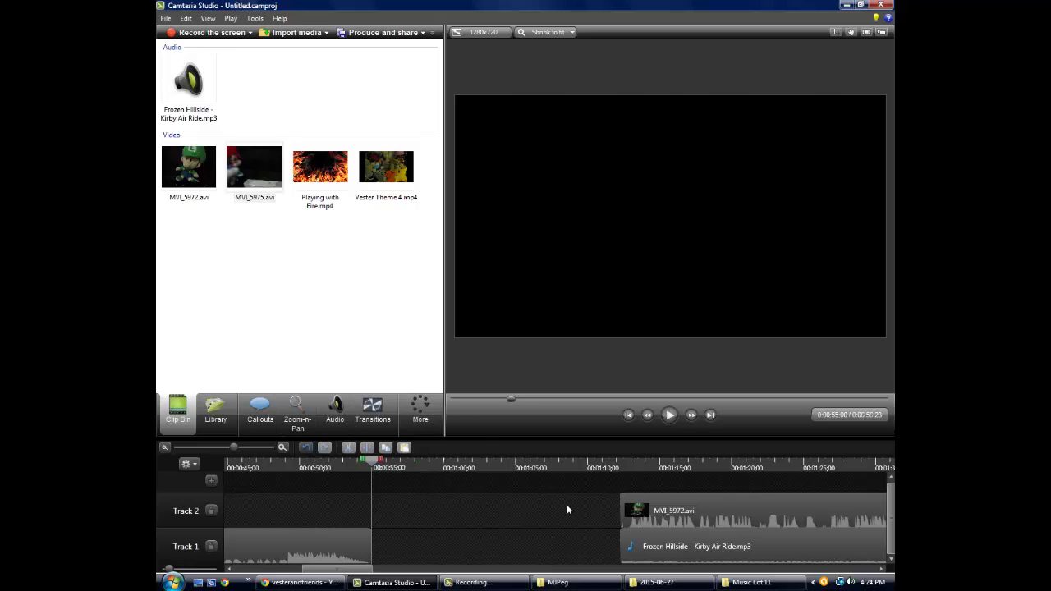
pyautogui.moveTo(567, 511); pyautogui.dragTo(883, 559)
# Step: Align both clips at 0:55 and preview a Zoom-n-Pan zoom centred on Luigi
pyautogui.moveTo(625, 534); pyautogui.dragTo(374, 535)
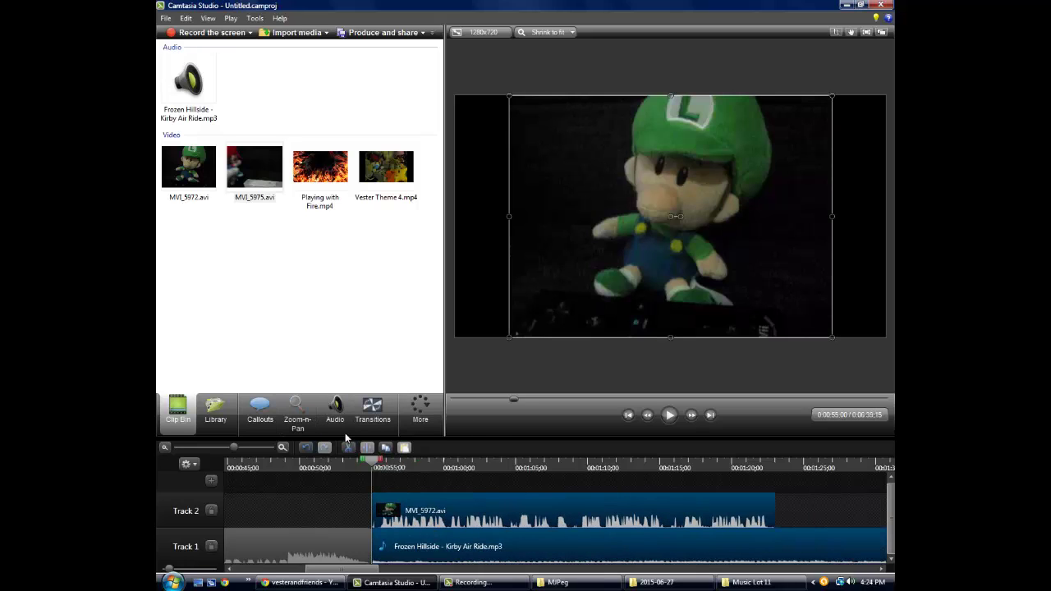
pyautogui.click(297, 411)
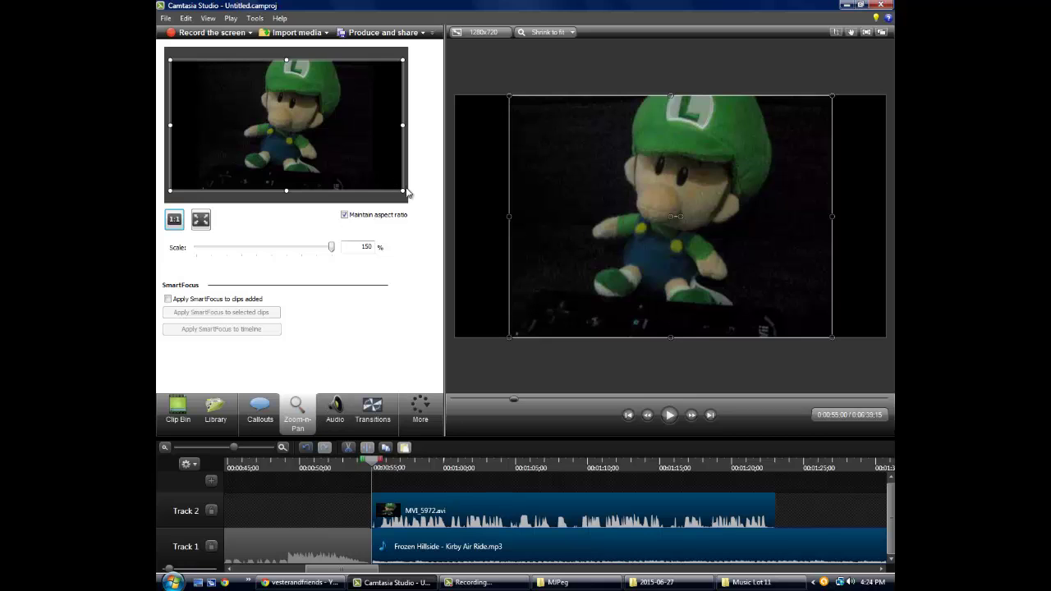
pyautogui.moveTo(401, 191); pyautogui.dragTo(345, 149)
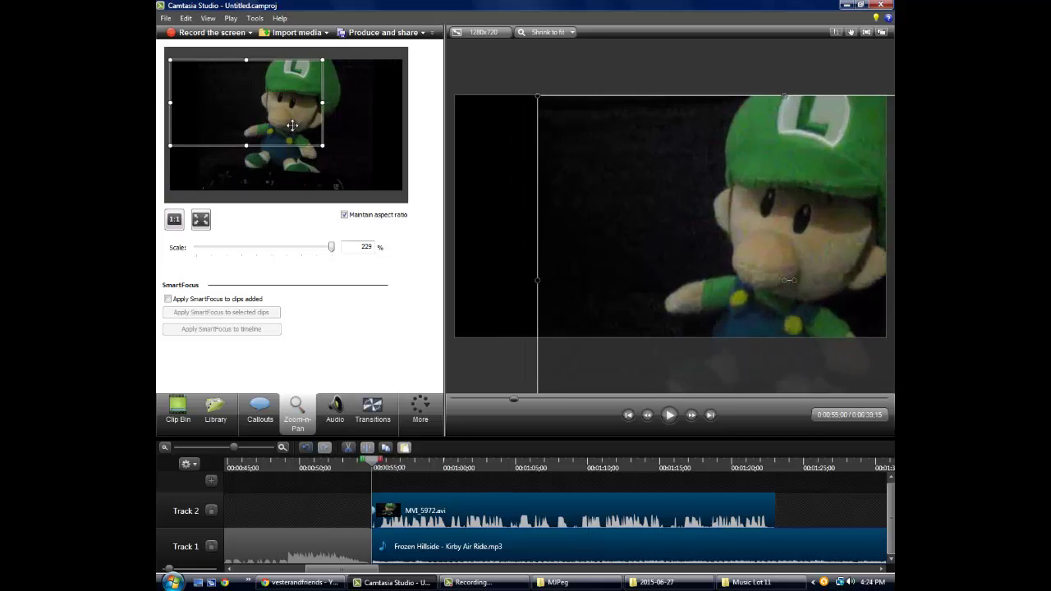
pyautogui.moveTo(260, 127); pyautogui.dragTo(296, 140)
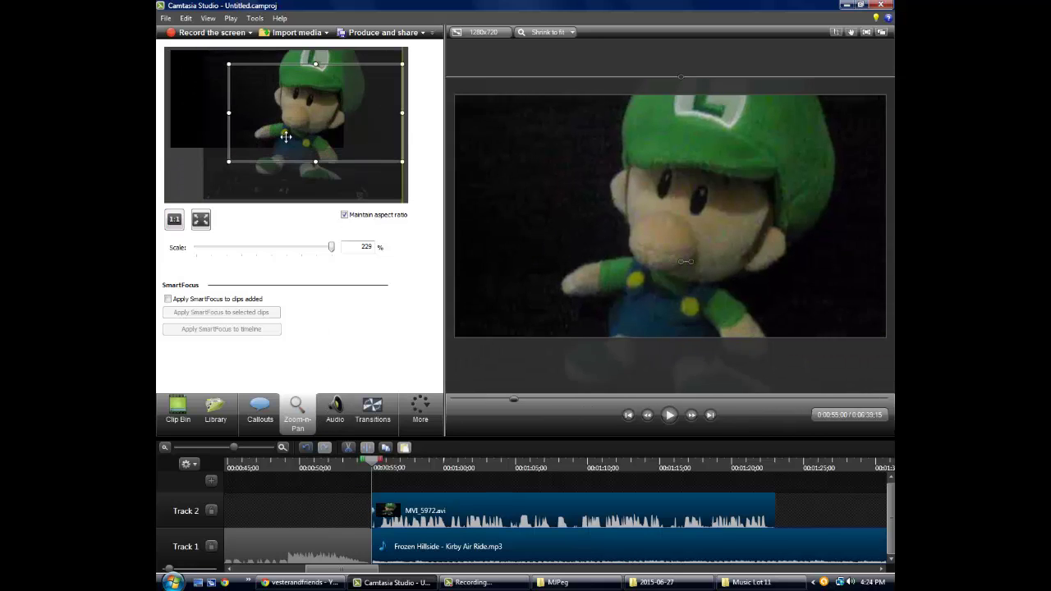
pyautogui.click(647, 238)
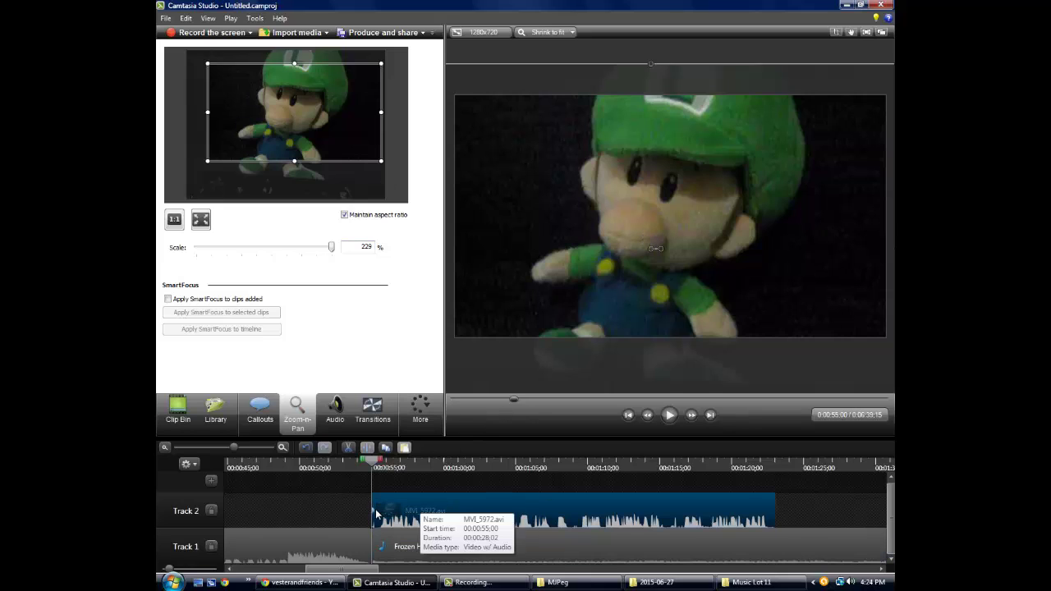
pyautogui.moveTo(375, 510); pyautogui.dragTo(558, 510)
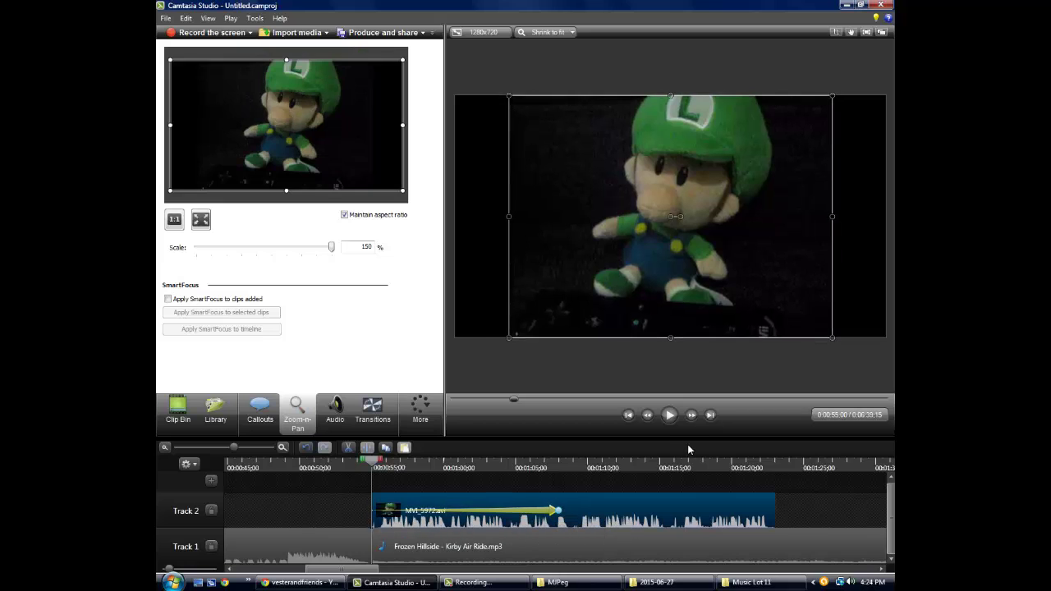
pyautogui.click(668, 417)
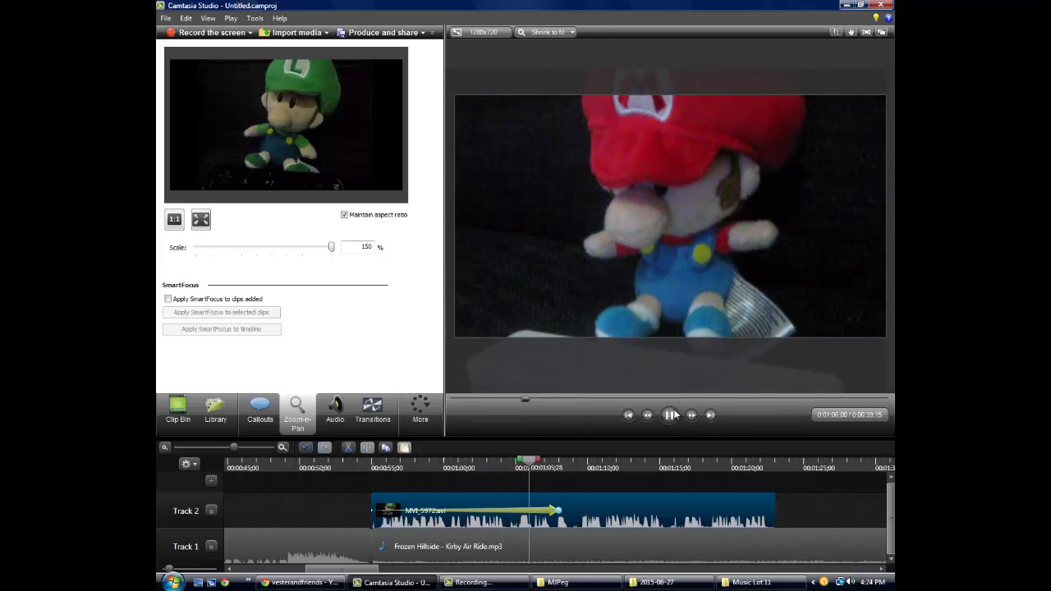
pyautogui.click(671, 414)
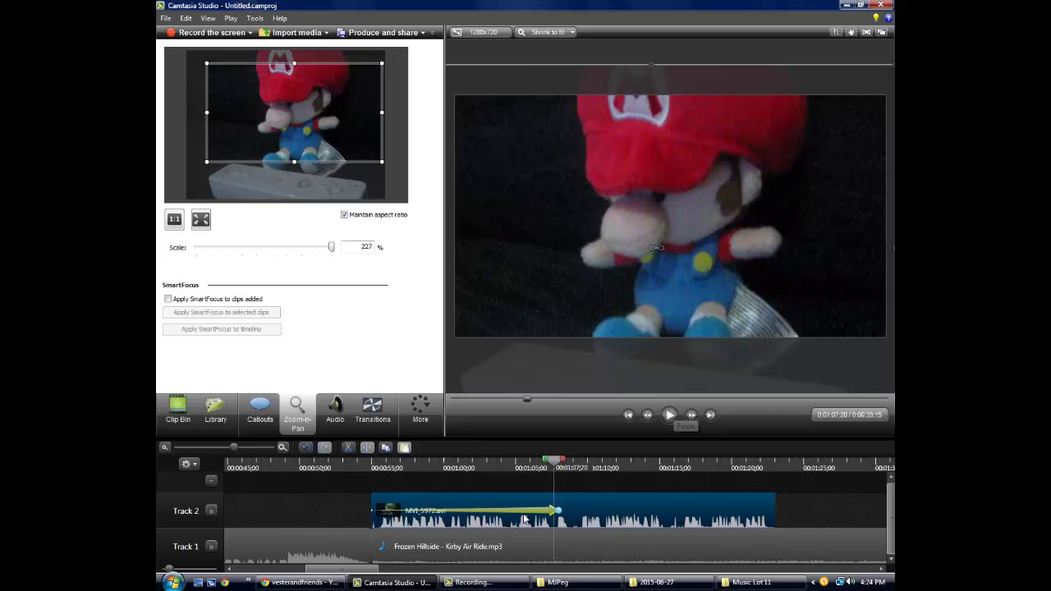
# Step: Delete the zoomed clip and put a fresh MVI_5972.avi on Track 2
pyautogui.press('Delete')
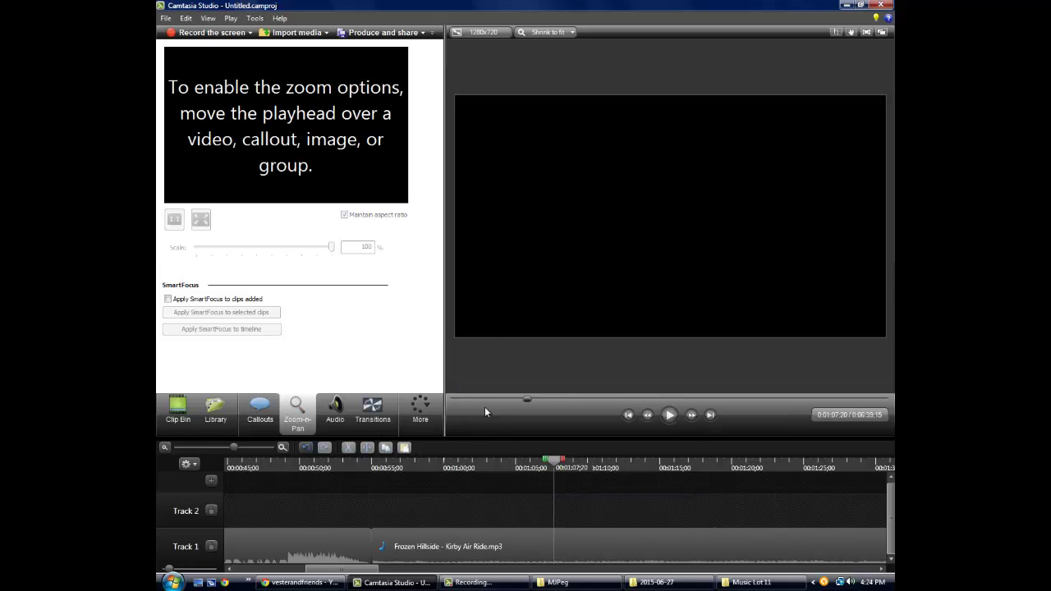
pyautogui.click(179, 402)
pyautogui.moveTo(205, 169)
pyautogui.mouseDown()
pyautogui.moveTo(539, 528)
pyautogui.moveTo(446, 514)
pyautogui.mouseUp()
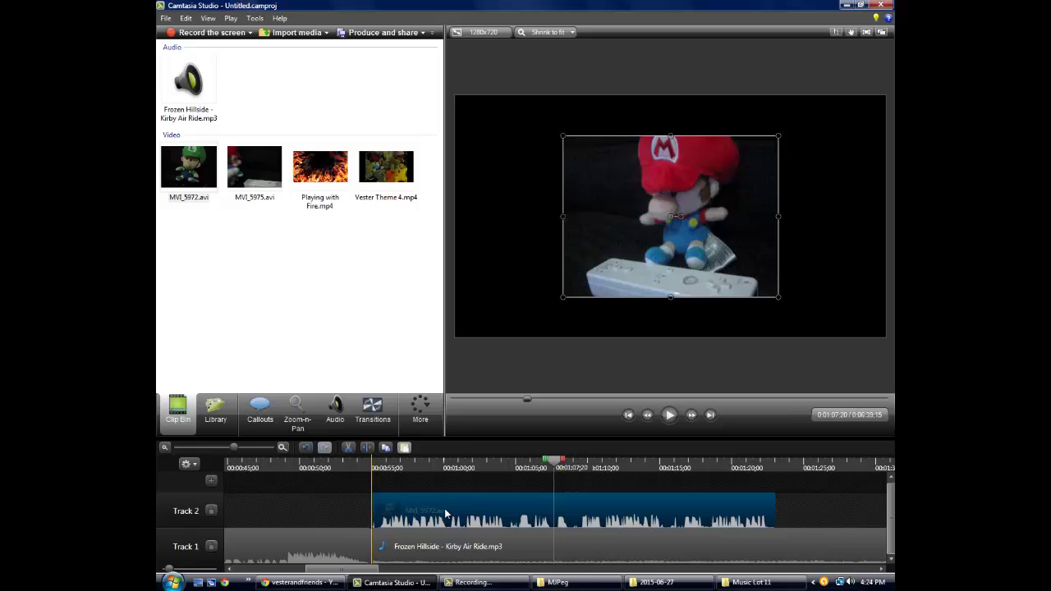
# Step: Mark a timeline range ending near 1:05, delete it, then undo the deletion
pyautogui.click(466, 467)
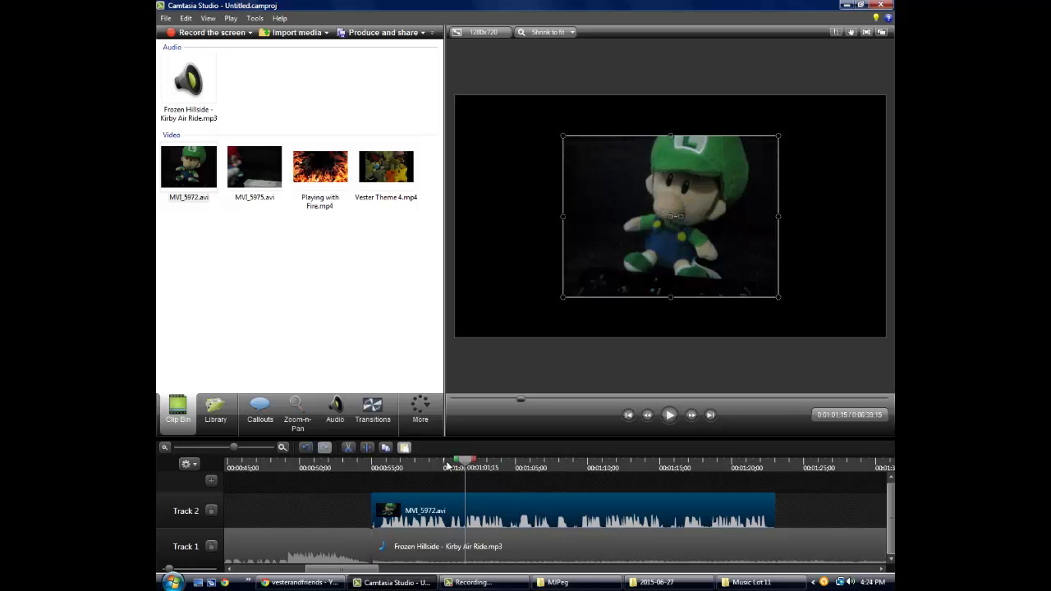
pyautogui.moveTo(458, 461); pyautogui.dragTo(364, 466)
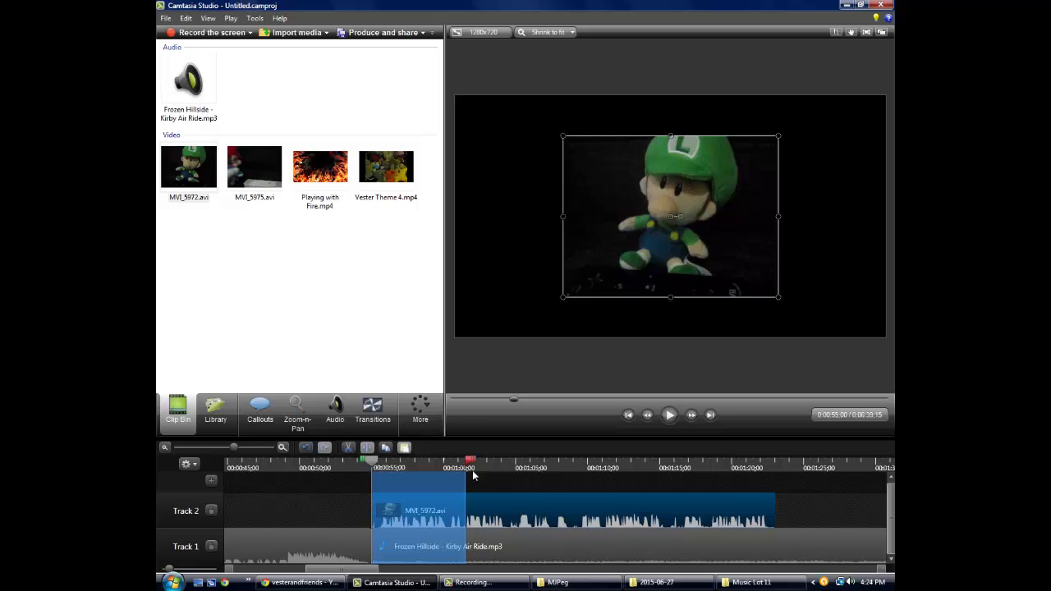
pyautogui.moveTo(470, 462); pyautogui.dragTo(387, 470)
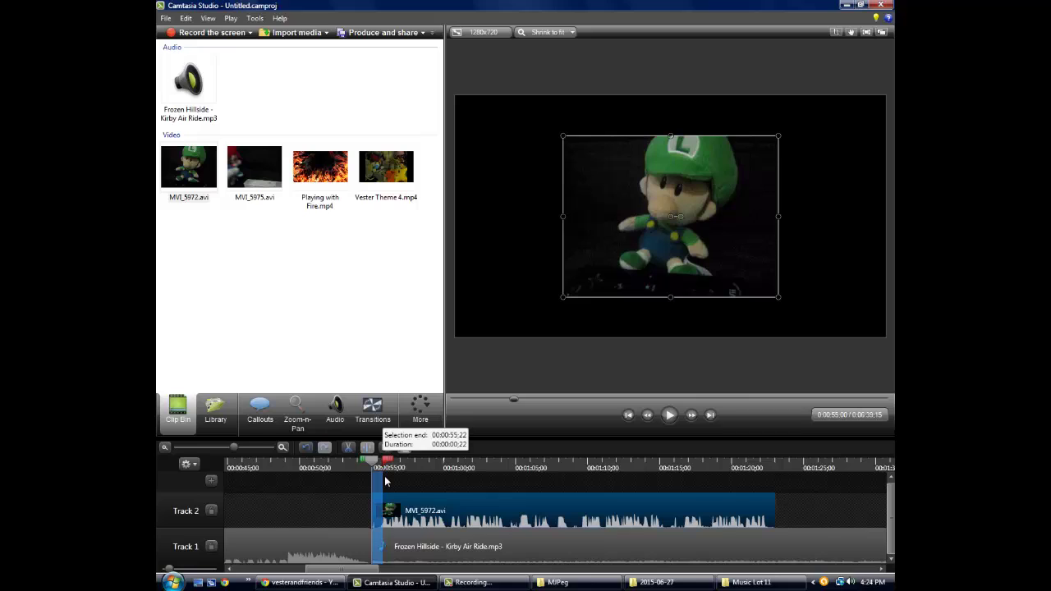
pyautogui.moveTo(518, 481); pyautogui.dragTo(519, 477)
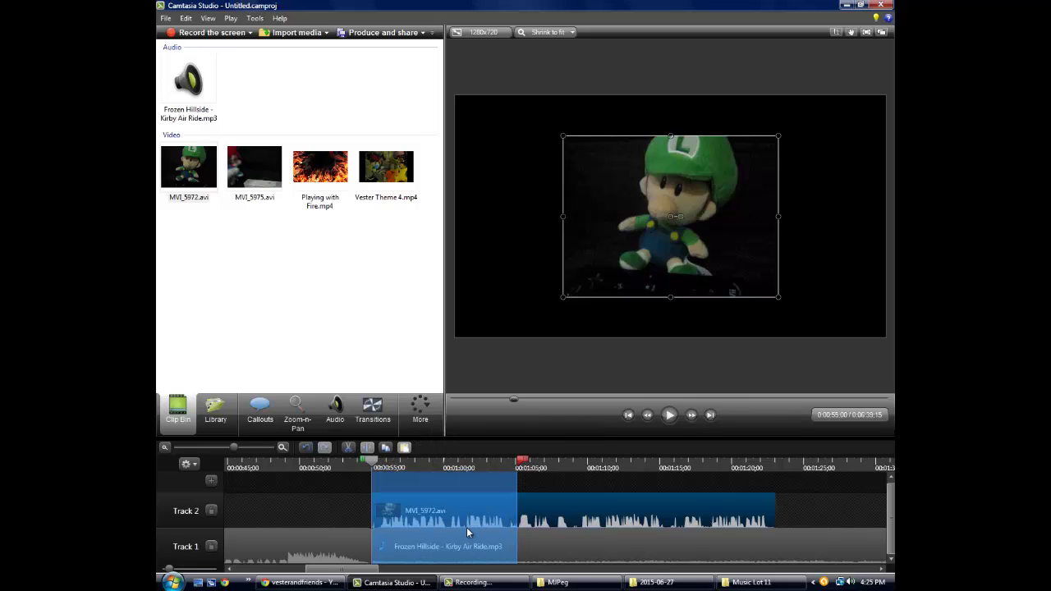
pyautogui.press('Delete')
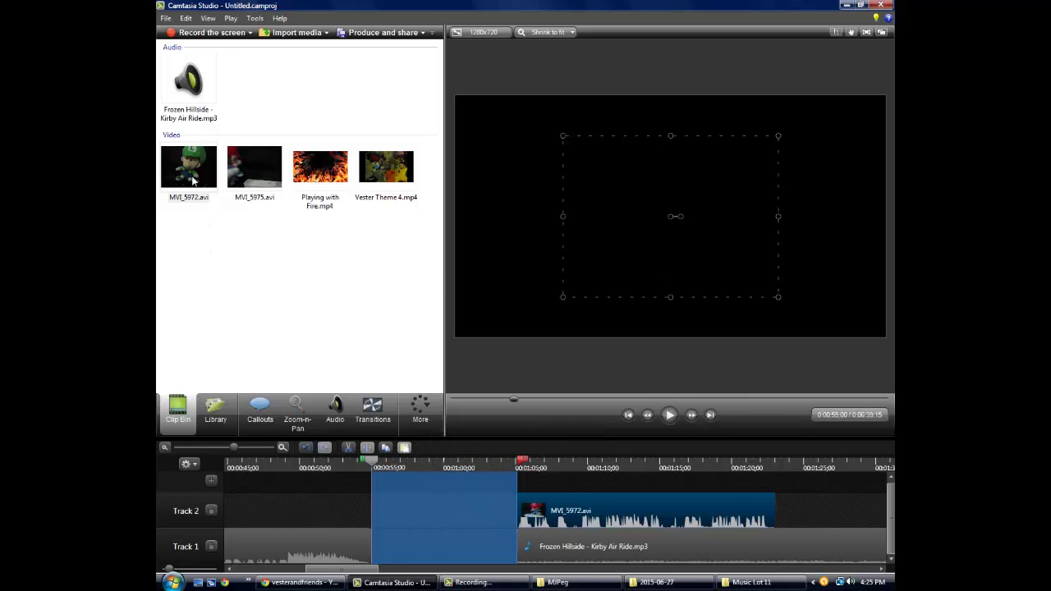
pyautogui.click(184, 18)
pyautogui.click(202, 31)
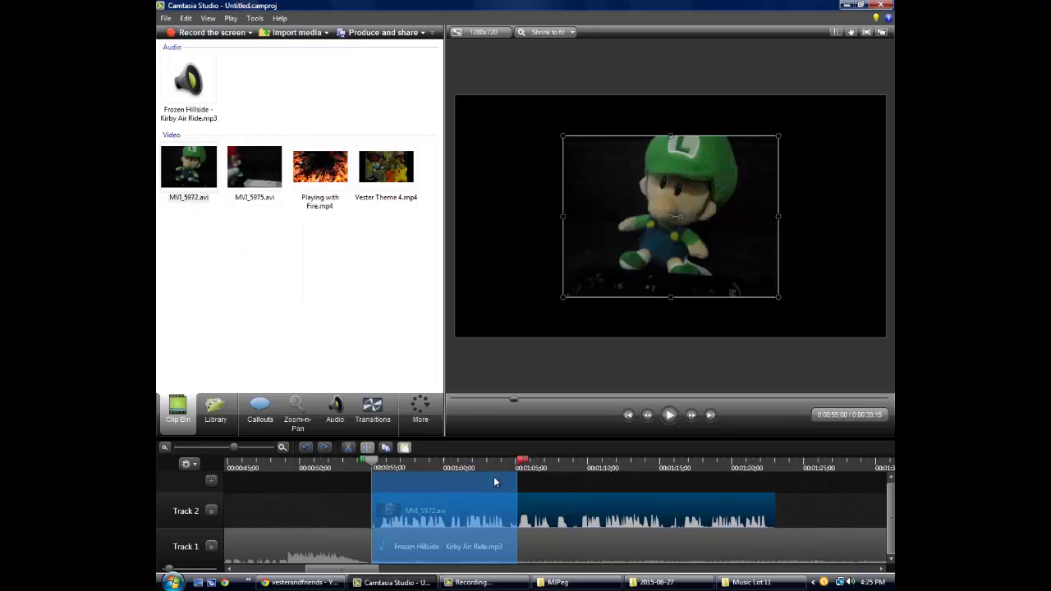
# Step: Re-mark the timeline range from 1:04:09 to about 1:11
pyautogui.moveTo(519, 462); pyautogui.dragTo(371, 466)
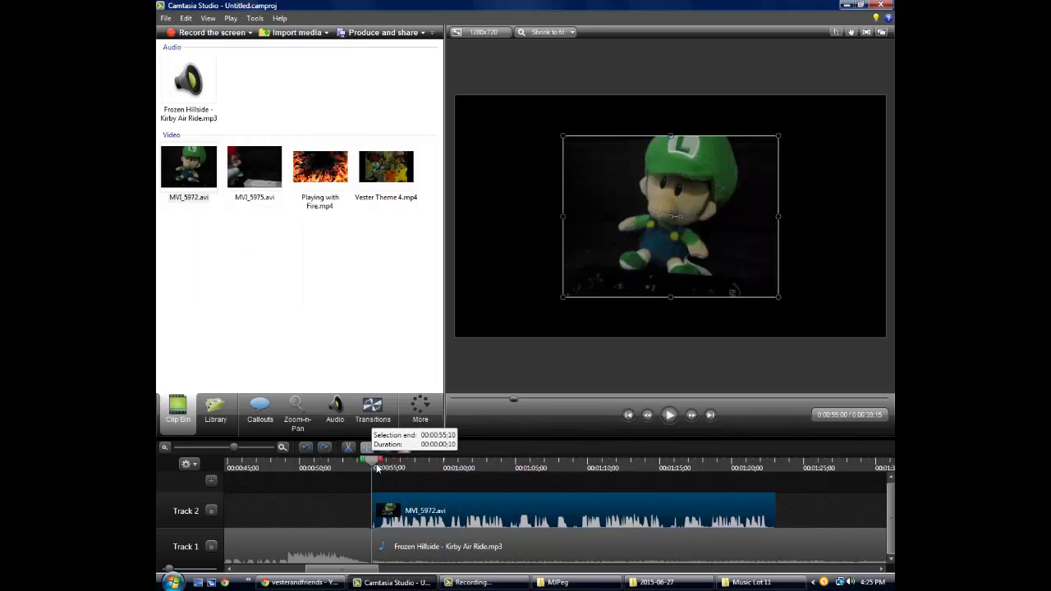
pyautogui.click(518, 467)
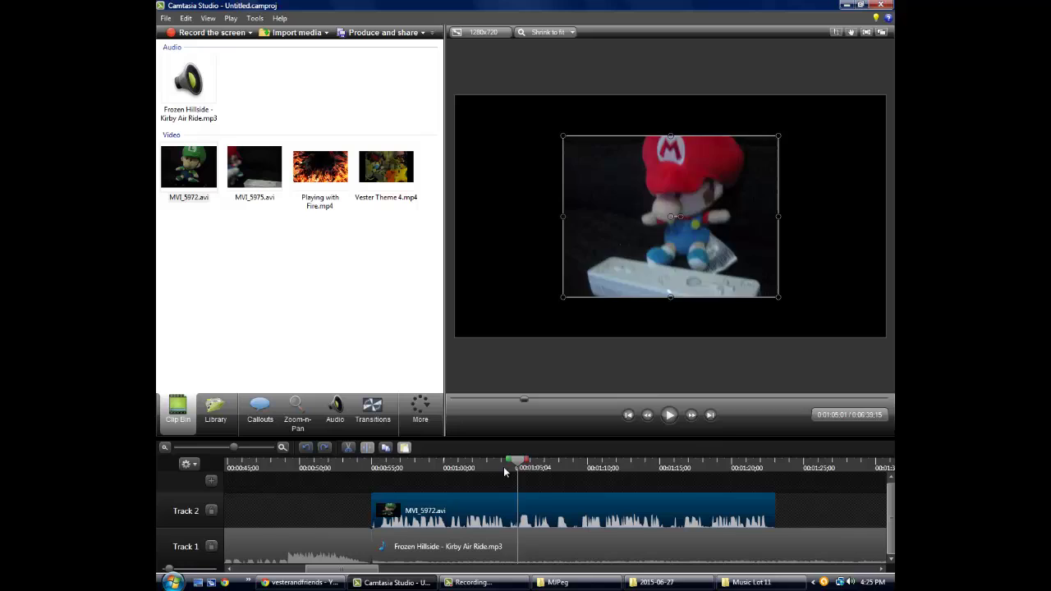
pyautogui.click(505, 470)
pyautogui.moveTo(514, 462); pyautogui.dragTo(345, 464)
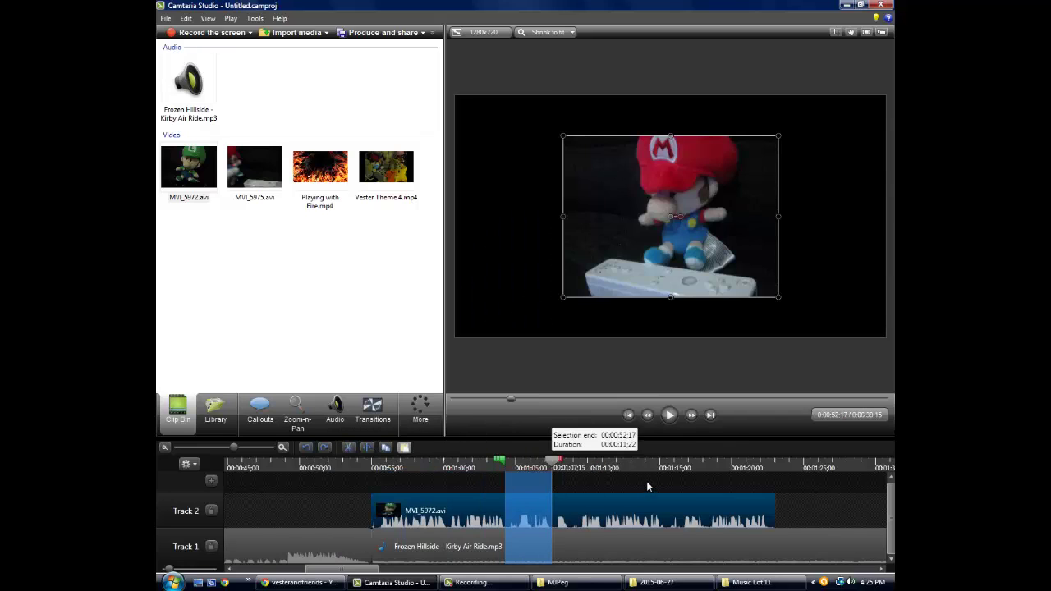
pyautogui.moveTo(345, 464)
pyautogui.mouseDown()
pyautogui.moveTo(713, 481)
pyautogui.moveTo(596, 486)
pyautogui.moveTo(673, 486)
pyautogui.mouseUp()
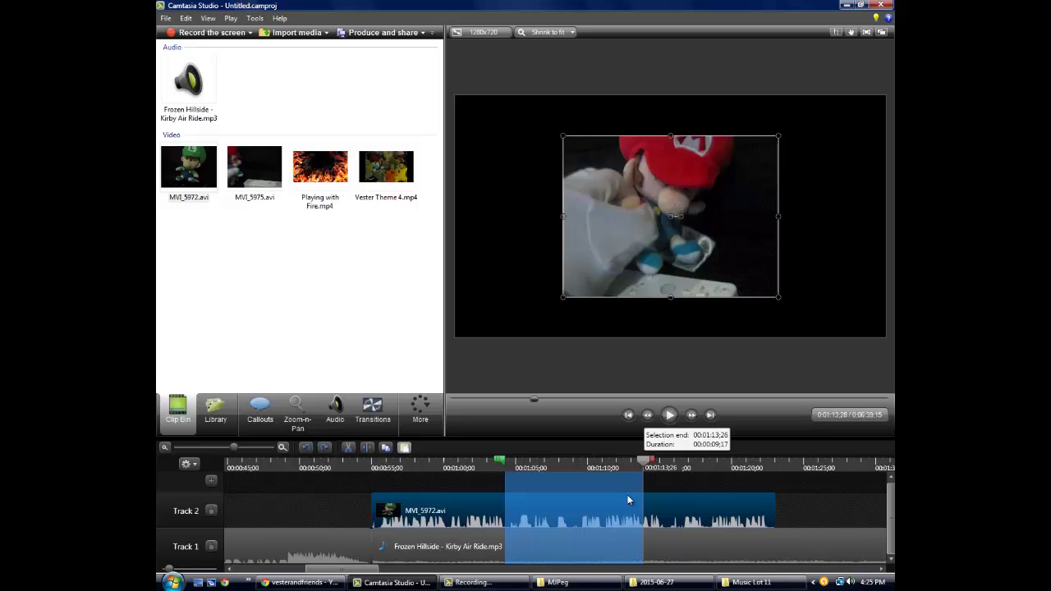
pyautogui.moveTo(673, 486); pyautogui.dragTo(611, 493)
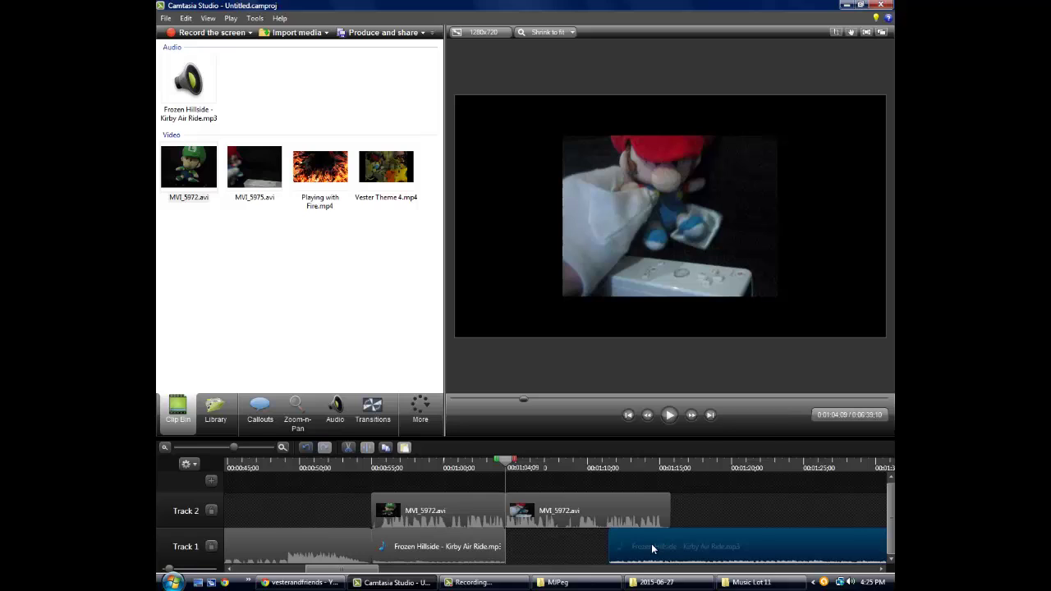
# Step: Move the music to the playhead and delete the later MVI_5972.avi and Frozen Hillside pieces
pyautogui.moveTo(653, 549); pyautogui.dragTo(550, 548)
pyautogui.click(575, 505)
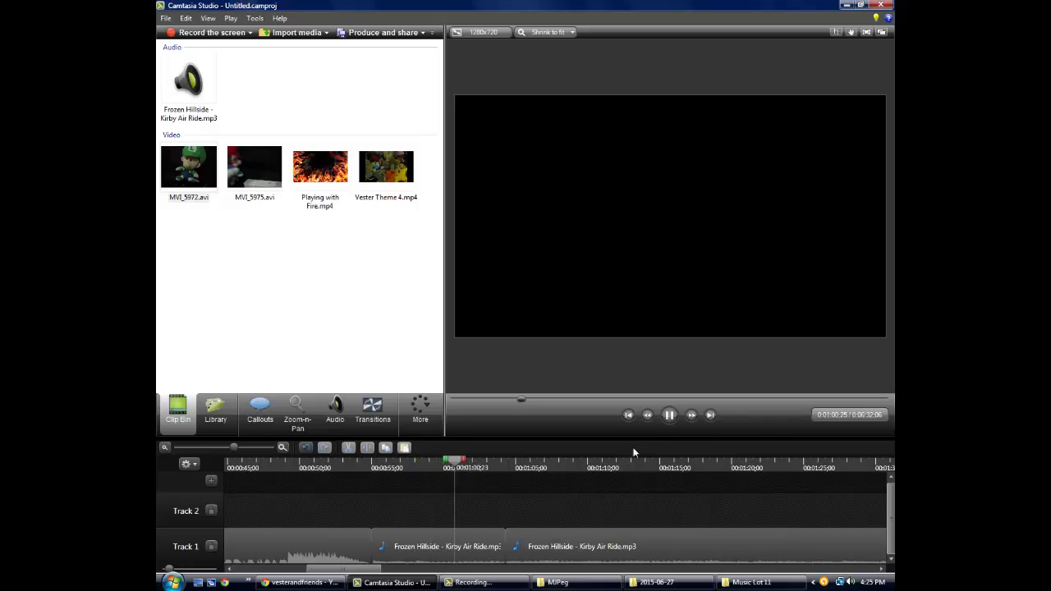
pyautogui.click(668, 416)
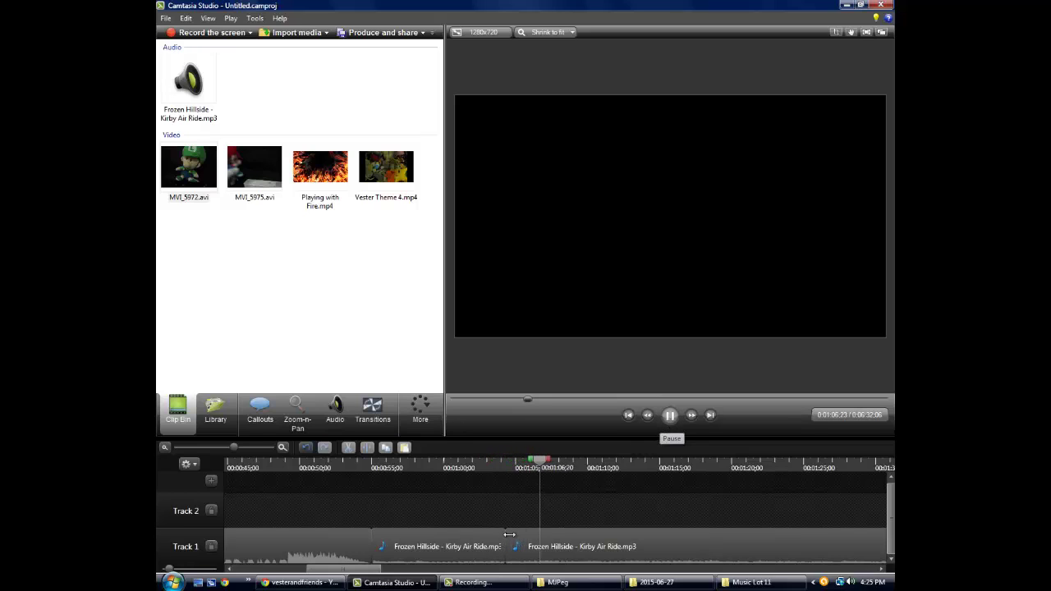
pyautogui.moveTo(526, 546); pyautogui.dragTo(512, 540)
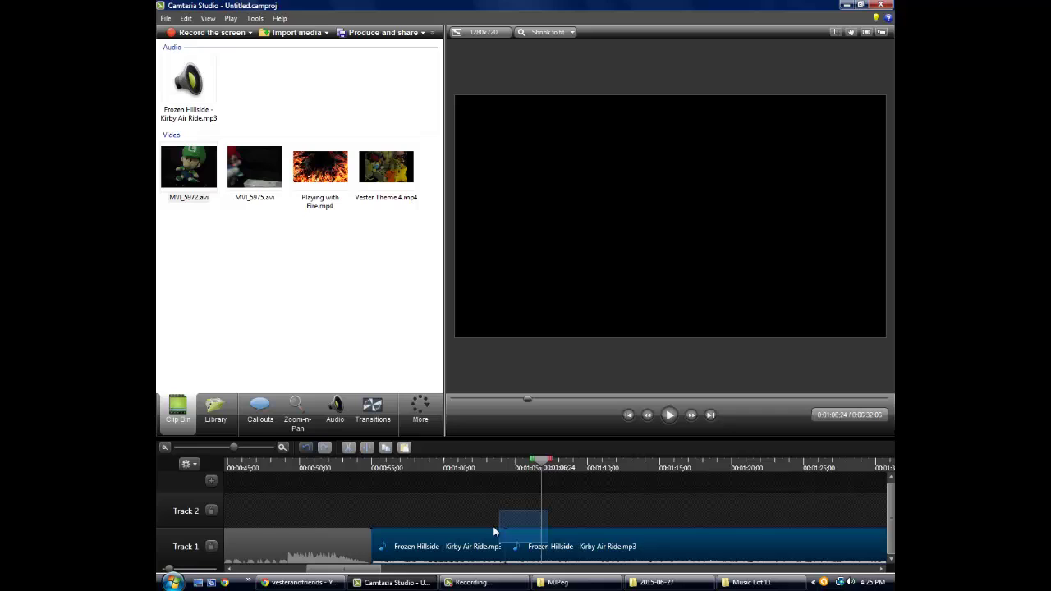
pyautogui.press('Delete')
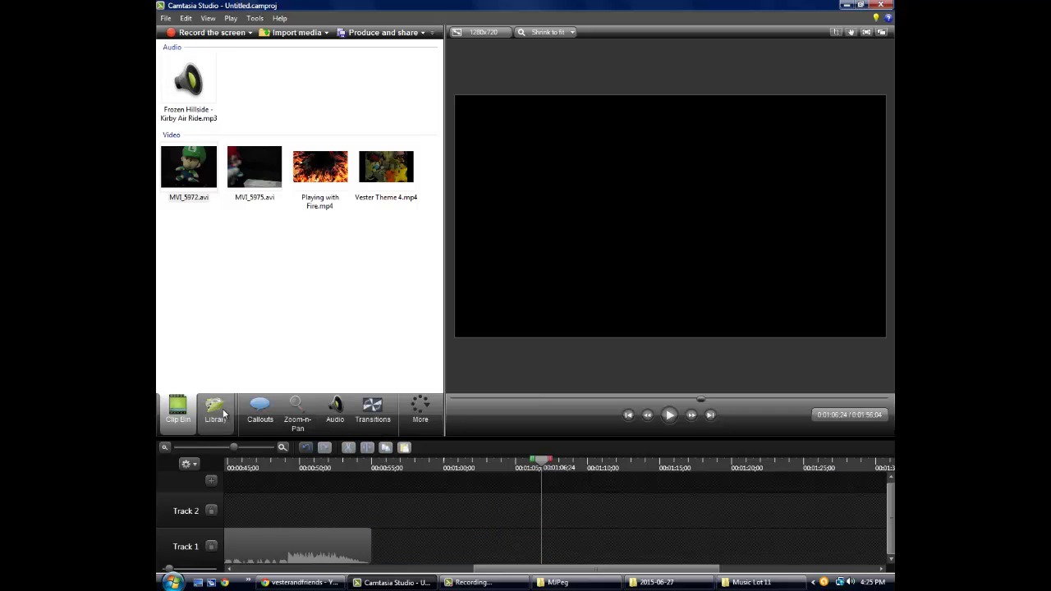
pyautogui.click(259, 411)
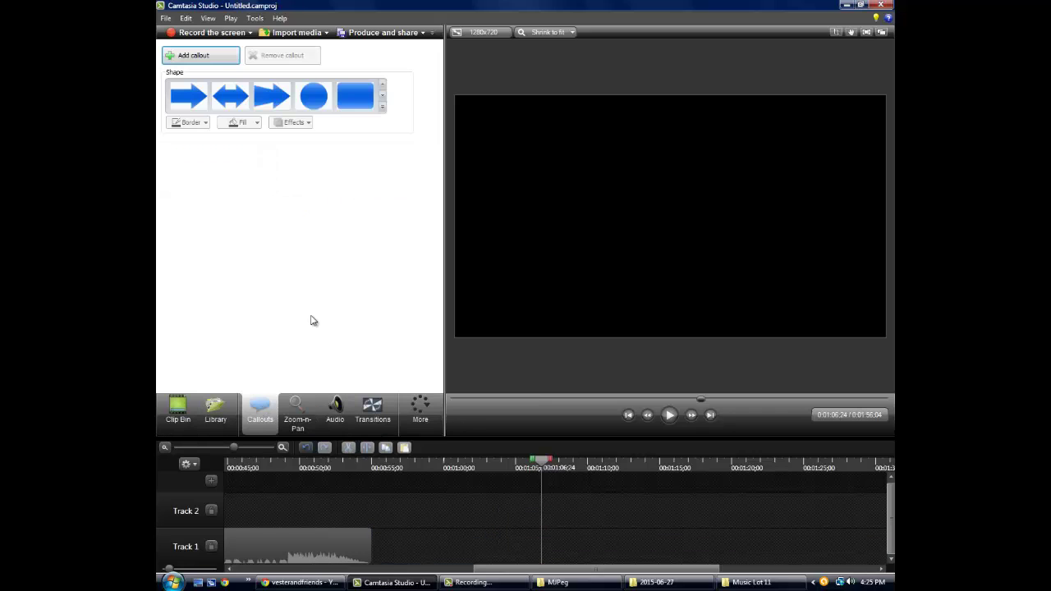
# Step: Place MVI_5972.avi on Track 1 after the music
pyautogui.click(177, 409)
pyautogui.moveTo(189, 169)
pyautogui.mouseDown()
pyautogui.moveTo(421, 507)
pyautogui.moveTo(391, 492)
pyautogui.mouseUp()
pyautogui.click(386, 490)
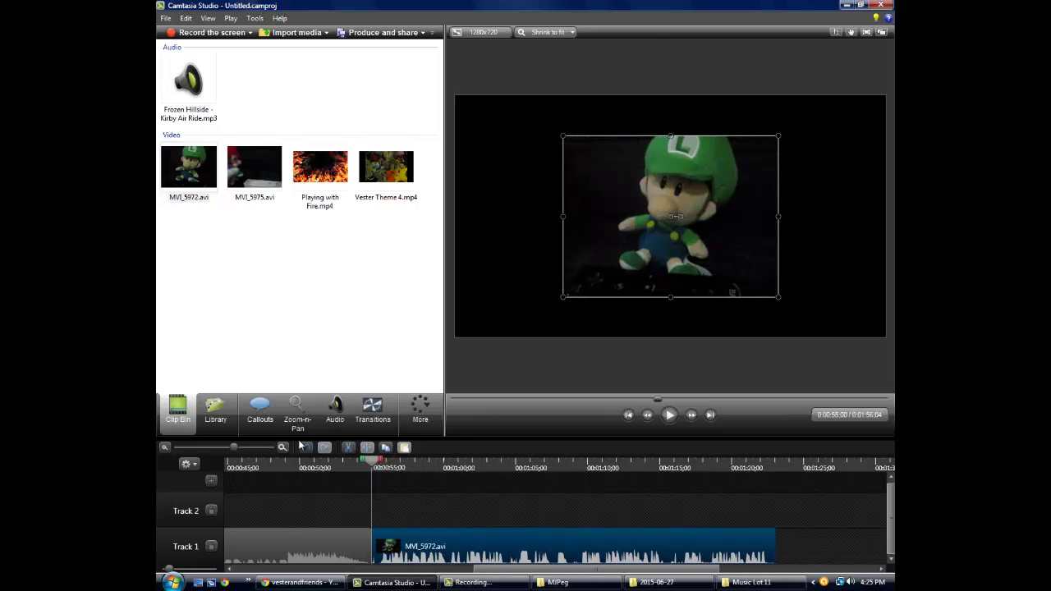
# Step: Add a callout at the playhead, change it to the T text shape, and preview it
pyautogui.click(260, 411)
pyautogui.click(202, 55)
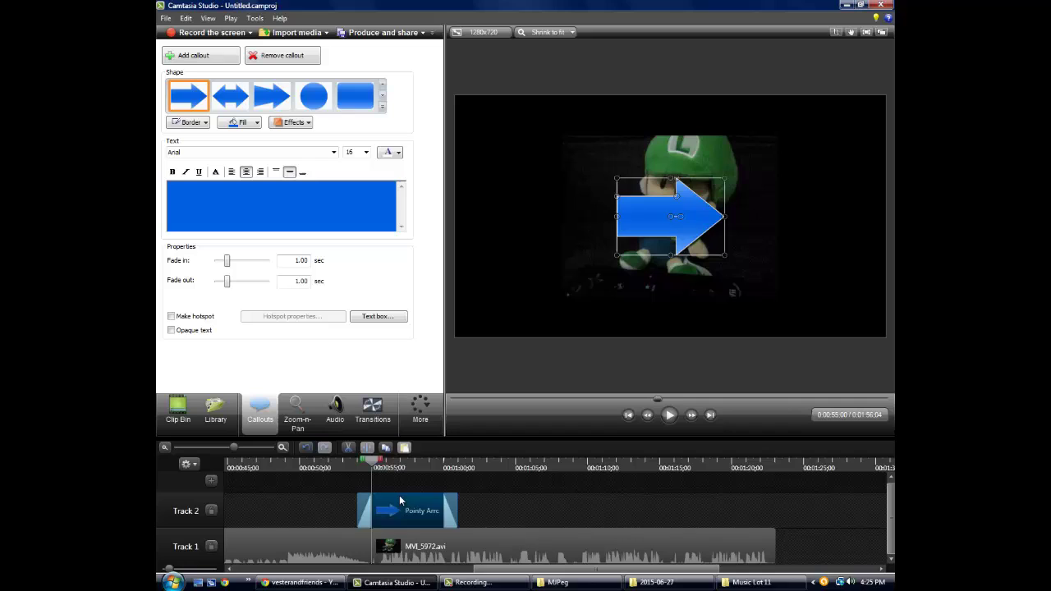
pyautogui.moveTo(399, 497); pyautogui.dragTo(405, 504)
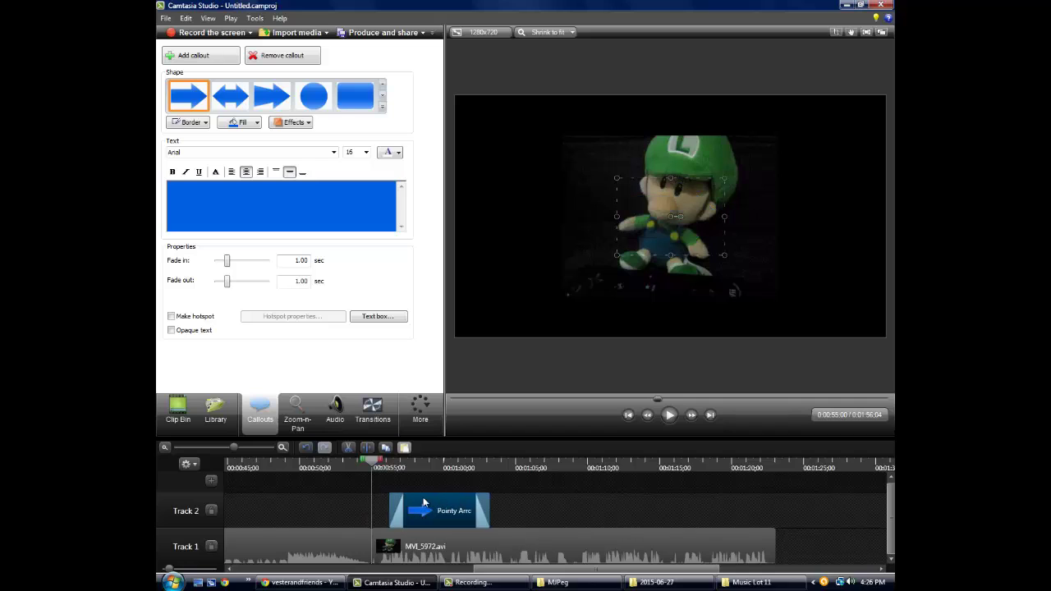
pyautogui.click(381, 108)
pyautogui.click(317, 331)
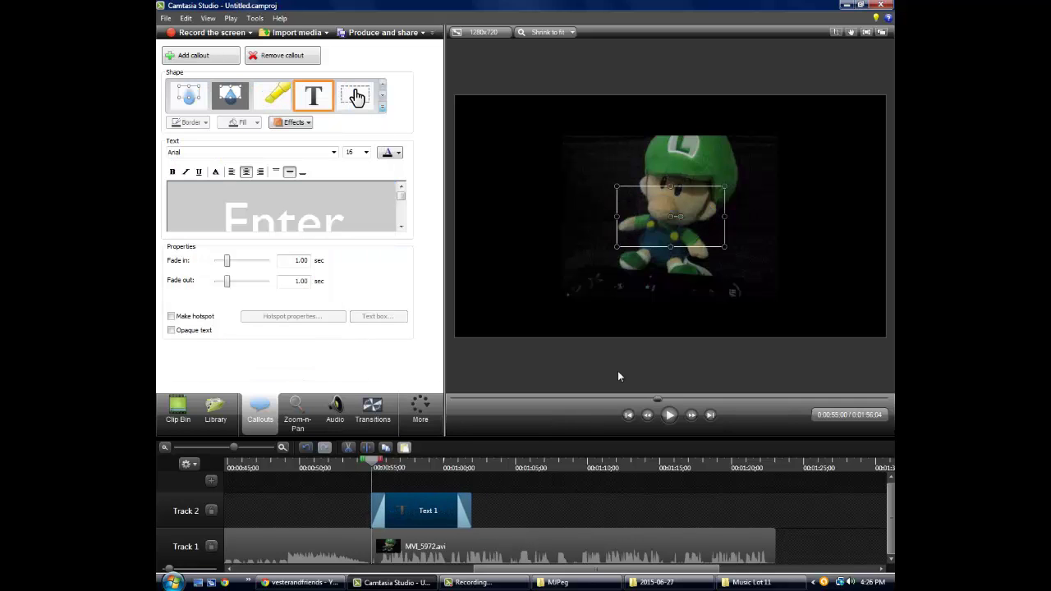
pyautogui.click(669, 414)
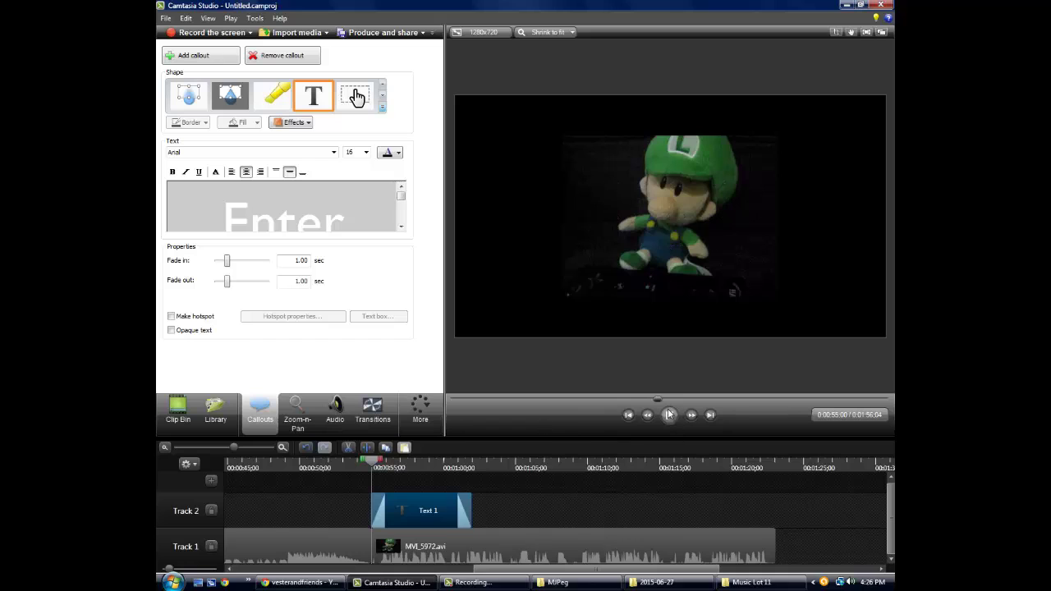
pyautogui.click(670, 415)
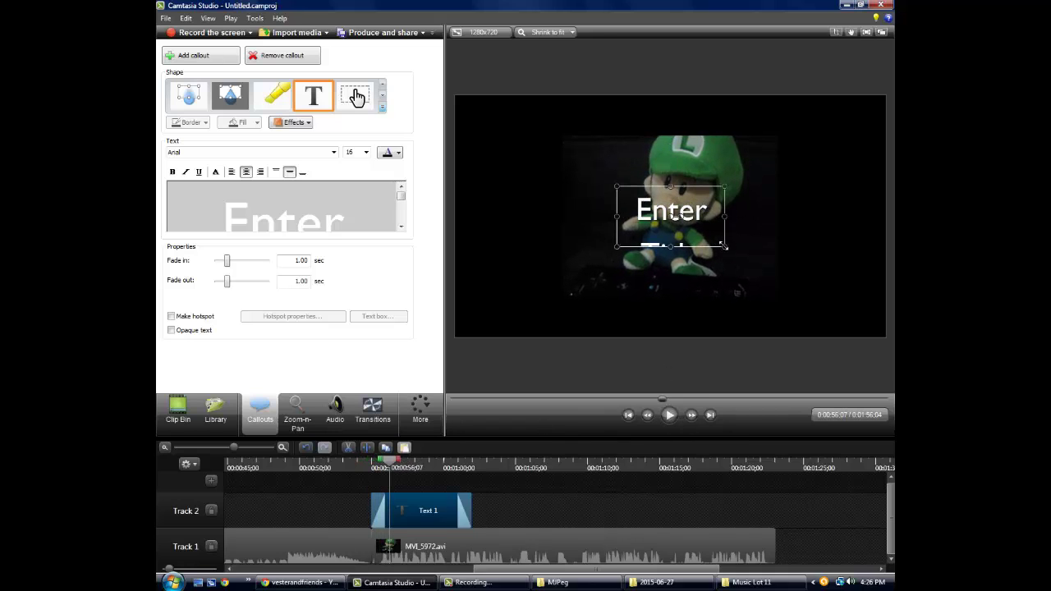
# Step: Enlarge the 'Enter Title Here' callout, centre it over the video, and select its text
pyautogui.moveTo(725, 246); pyautogui.dragTo(862, 284)
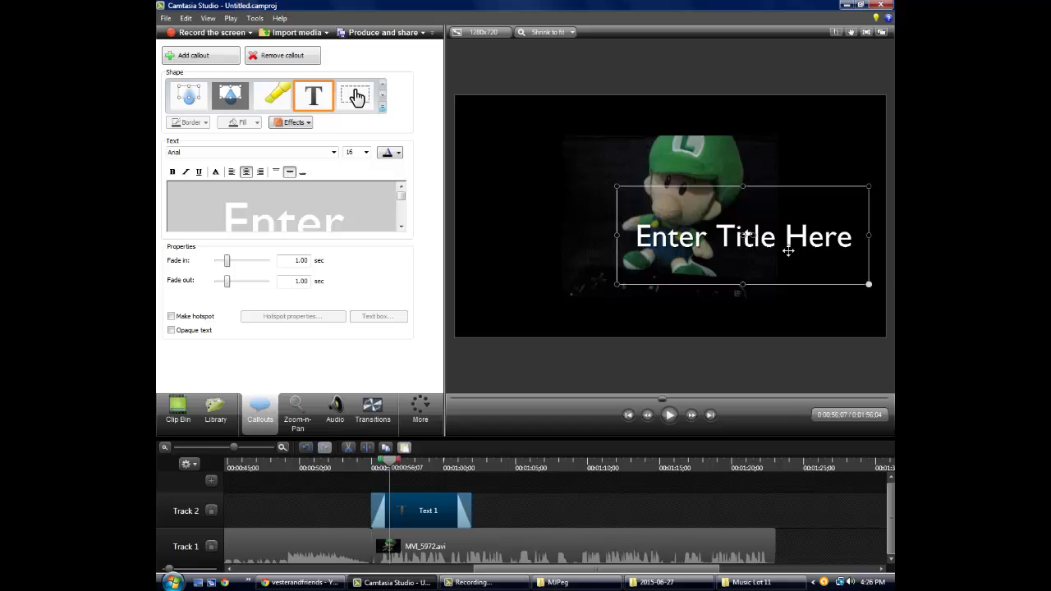
pyautogui.moveTo(698, 235); pyautogui.dragTo(693, 219)
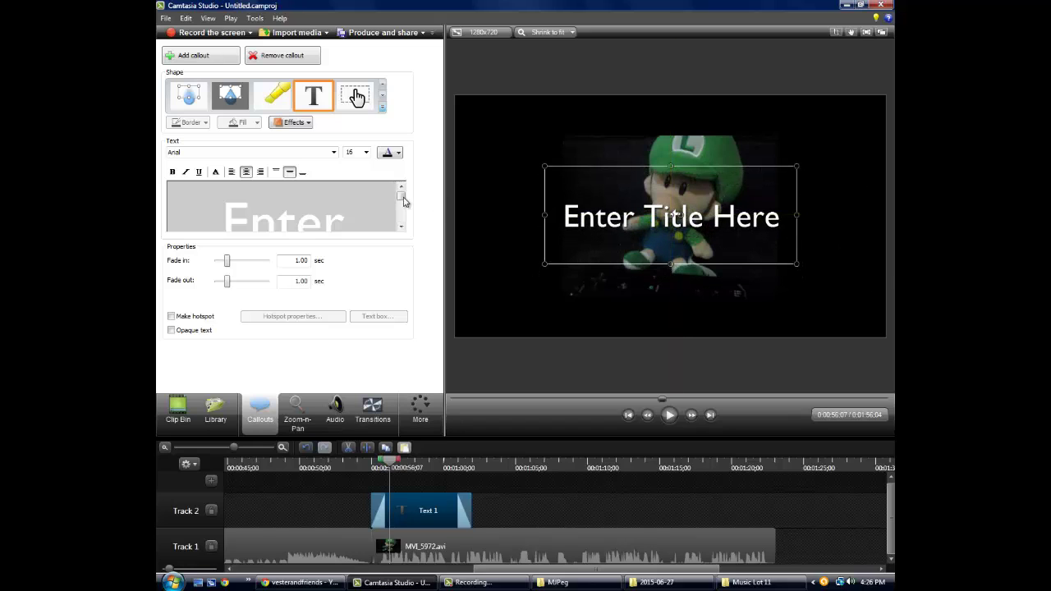
pyautogui.moveTo(371, 212); pyautogui.dragTo(244, 144)
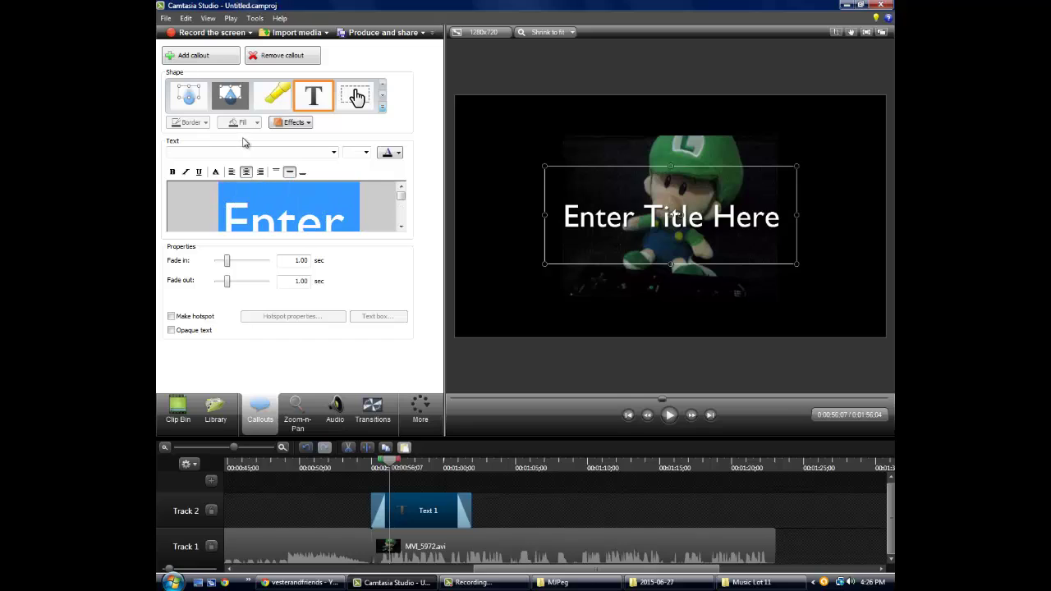
# Step: Replace the placeholder text with 'Mario' and select the word
pyautogui.press('Delete')
pyautogui.write('Mat')
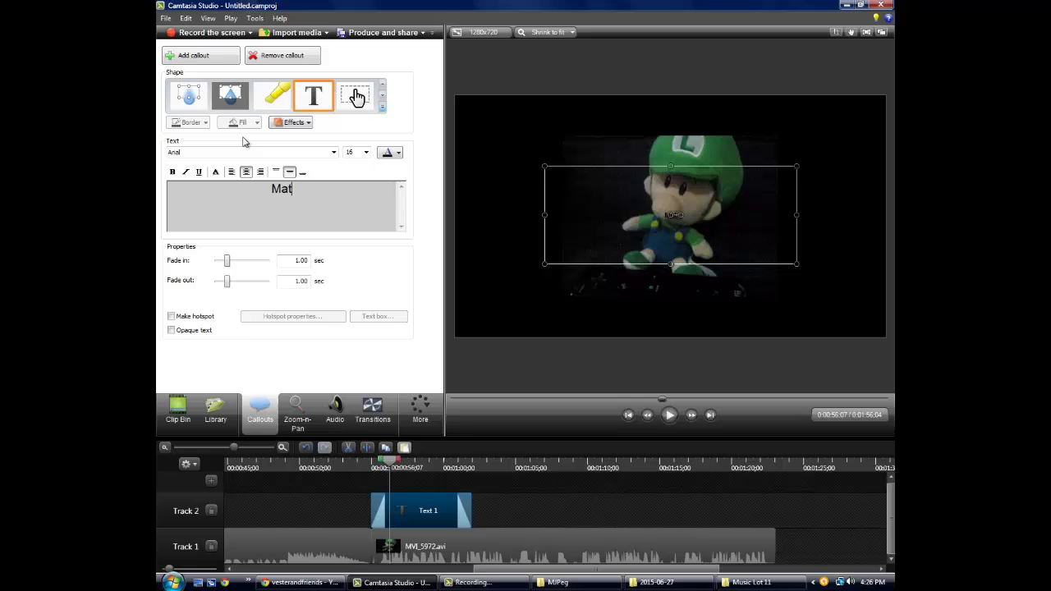
pyautogui.press('BackSpace')
pyautogui.write('rio')
pyautogui.moveTo(309, 198); pyautogui.dragTo(237, 190)
# Step: Try red, blue, orange and purple as the Mario text colour
pyautogui.click(386, 154)
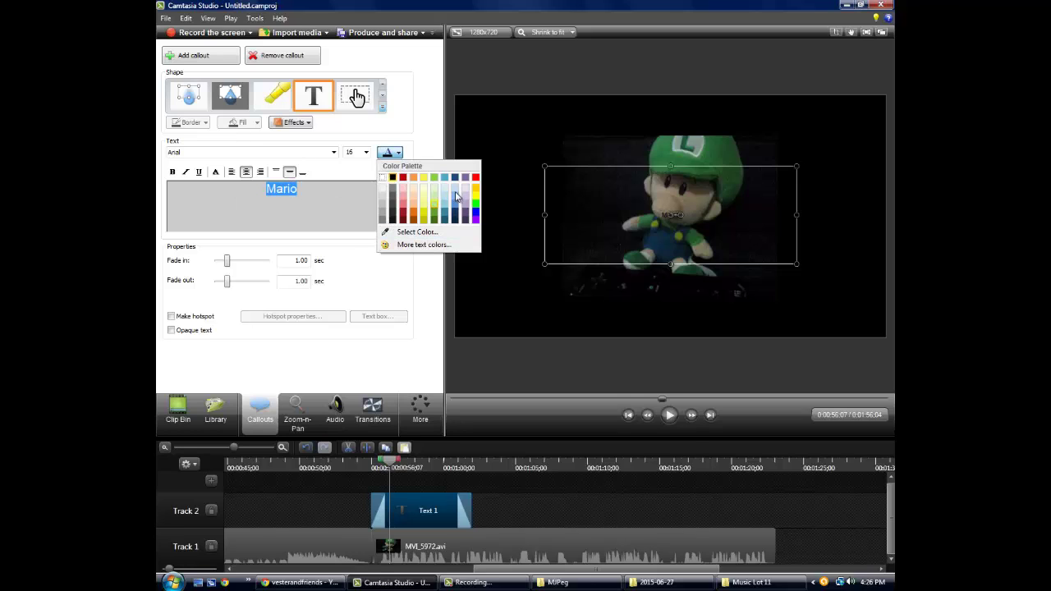
pyautogui.click(475, 178)
pyautogui.click(393, 155)
pyautogui.click(475, 215)
pyautogui.click(392, 155)
pyautogui.click(382, 177)
pyautogui.click(393, 157)
pyautogui.click(414, 215)
pyautogui.click(388, 156)
pyautogui.click(383, 177)
pyautogui.click(397, 156)
pyautogui.click(475, 220)
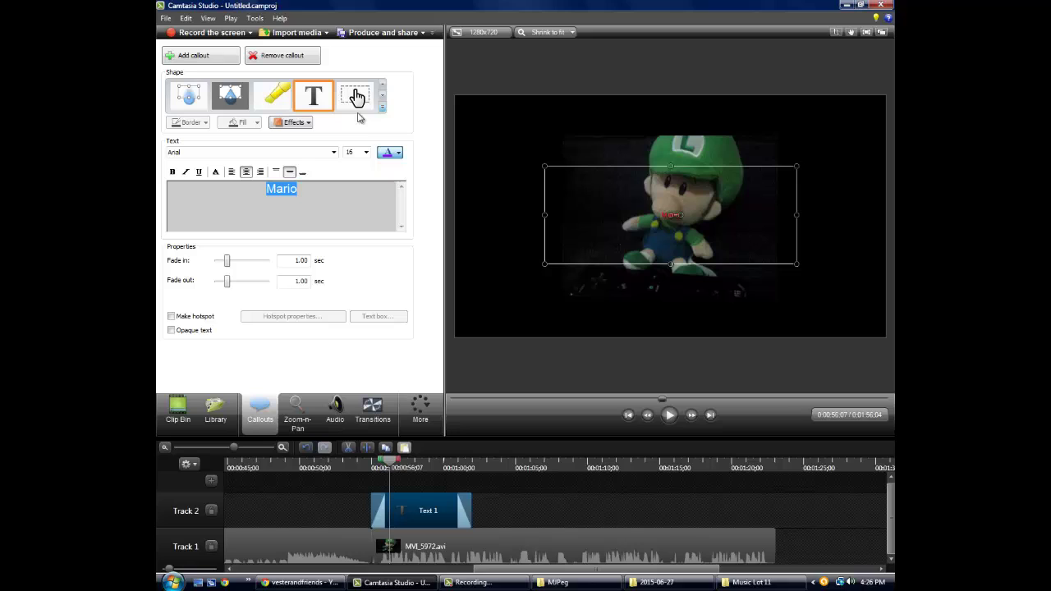
pyautogui.click(398, 153)
# Step: Dismiss the Select Color dialog, then set the text to White, Lighter 80%
pyautogui.click(422, 244)
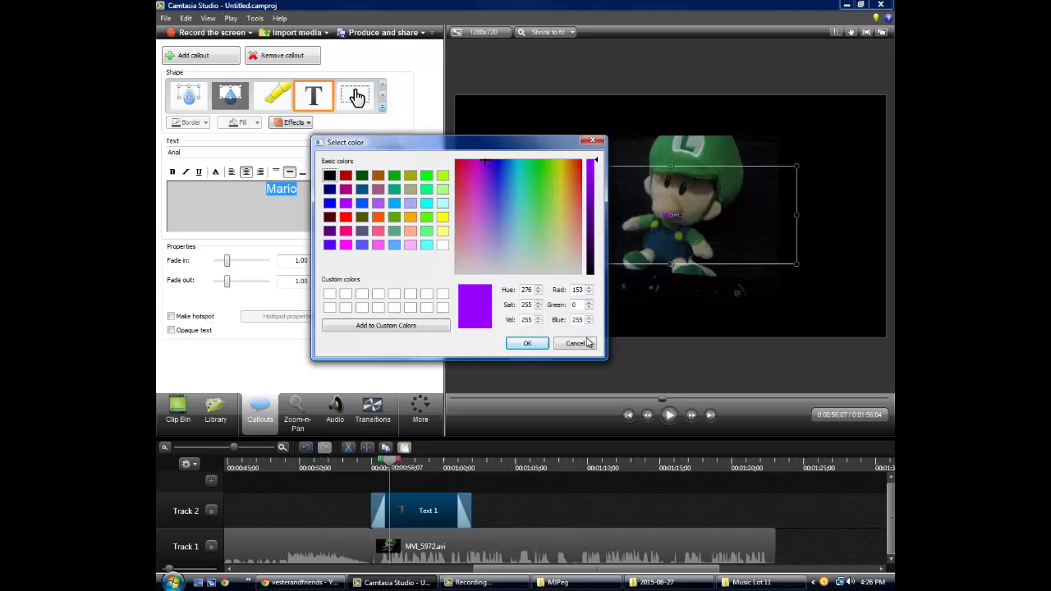
pyautogui.click(576, 343)
pyautogui.click(396, 154)
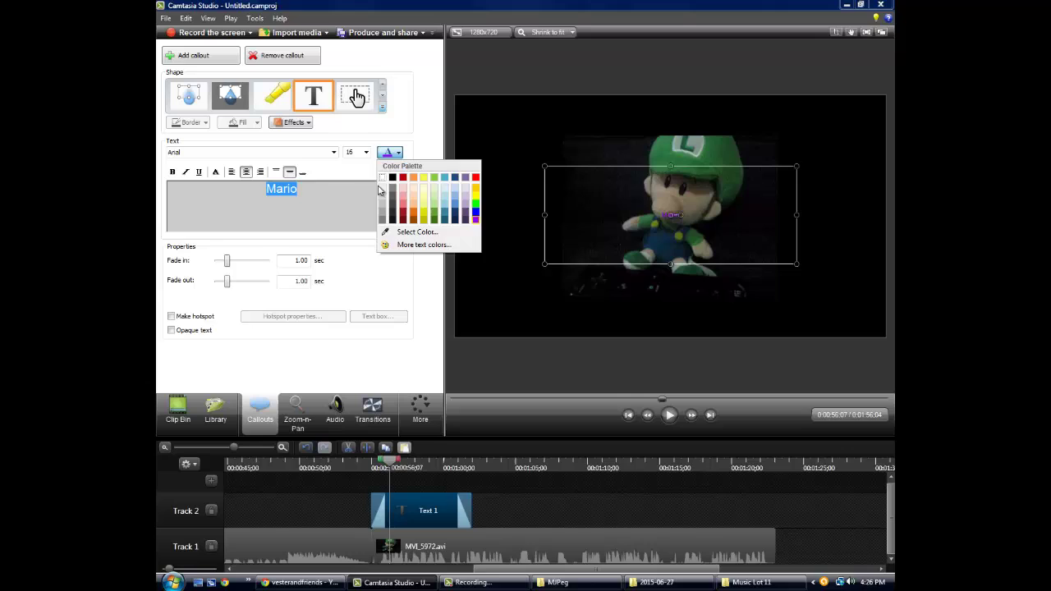
pyautogui.click(381, 189)
pyautogui.click(393, 155)
pyautogui.click(383, 189)
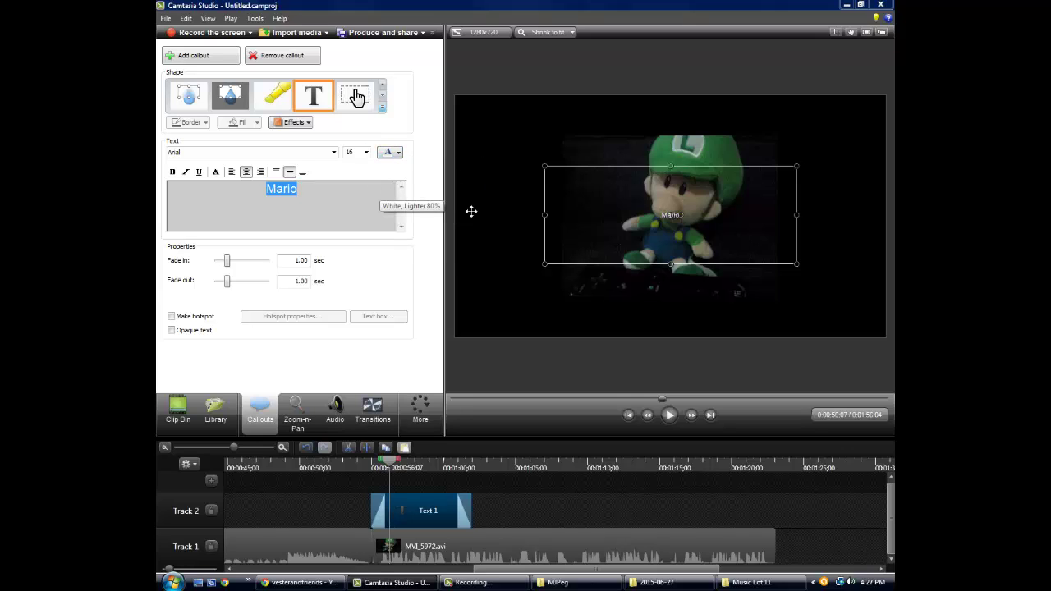
# Step: Set the Mario text to 72, then 100, then 150 points
pyautogui.click(366, 152)
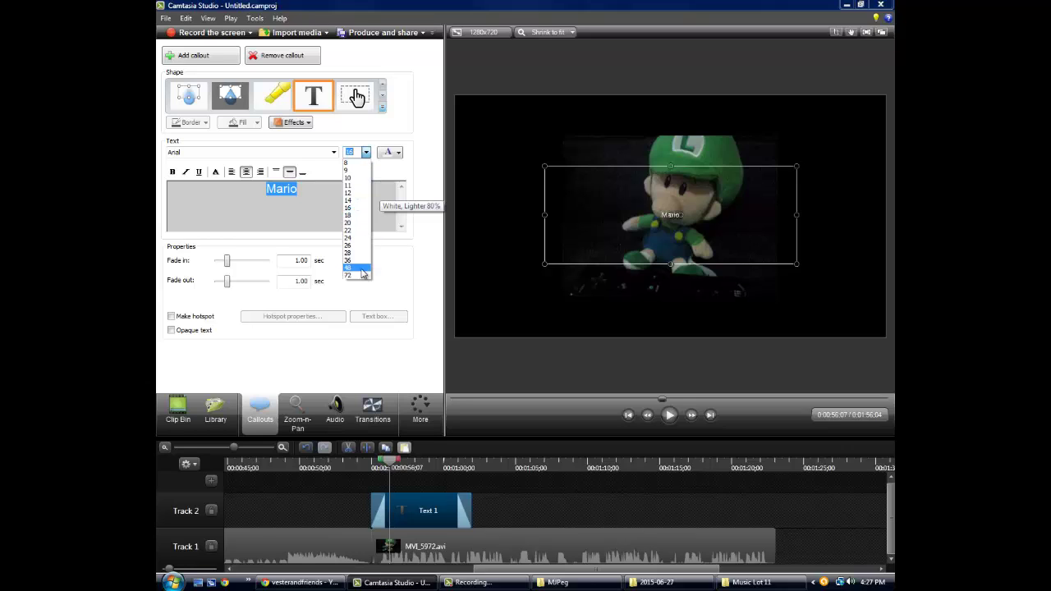
pyautogui.click(356, 276)
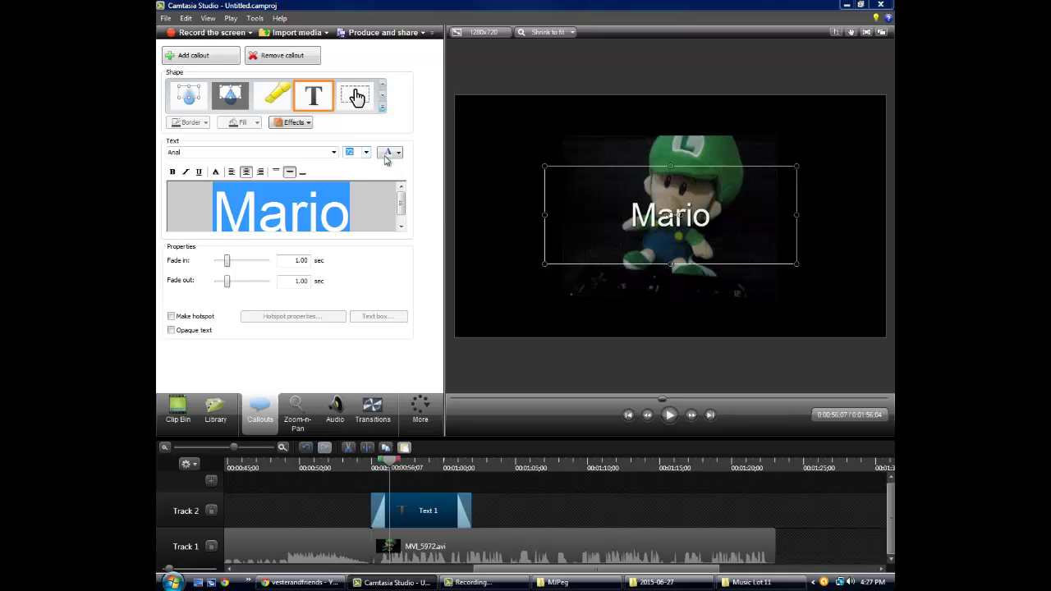
pyautogui.write('100')
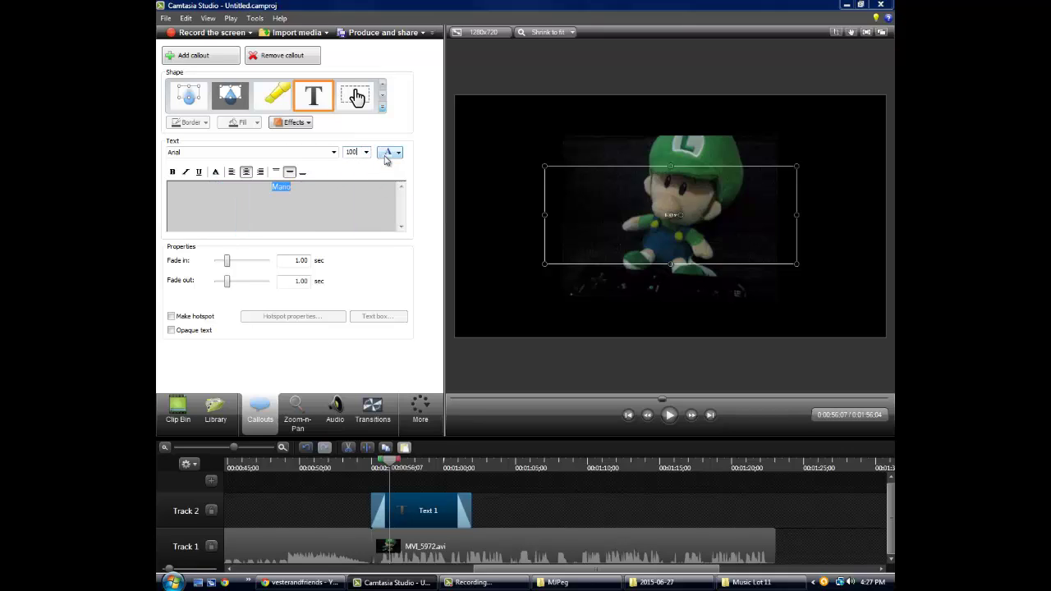
pyautogui.click(347, 211)
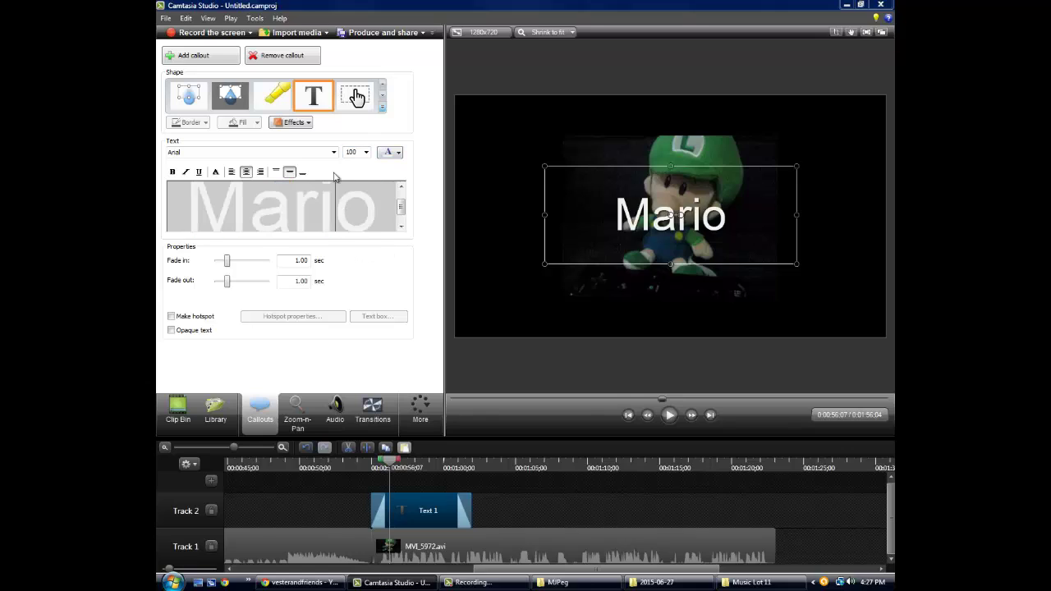
pyautogui.doubleClick(353, 152)
pyautogui.write('50')
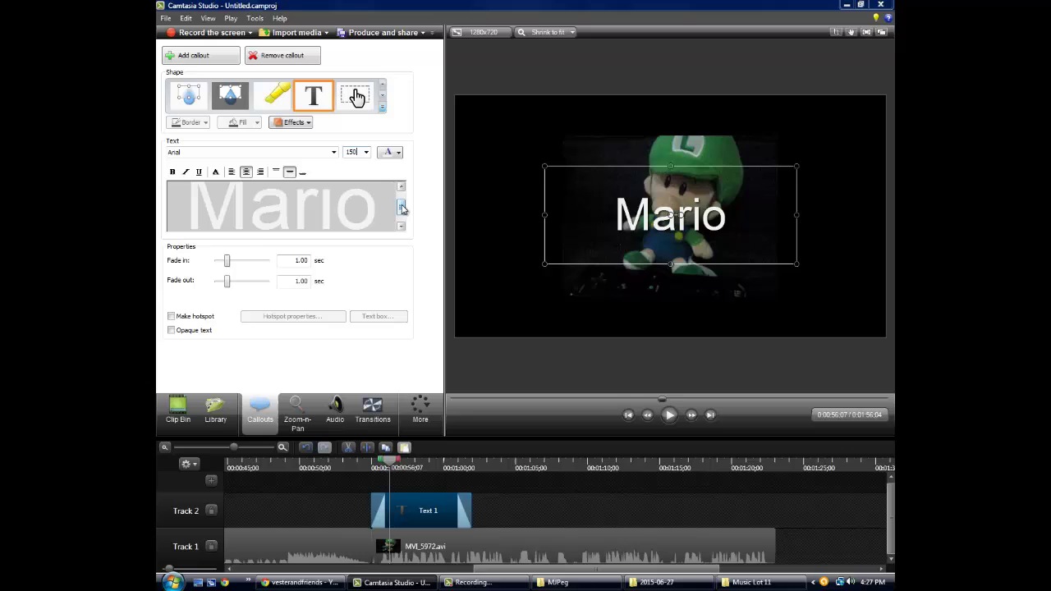
pyautogui.moveTo(380, 209); pyautogui.dragTo(191, 212)
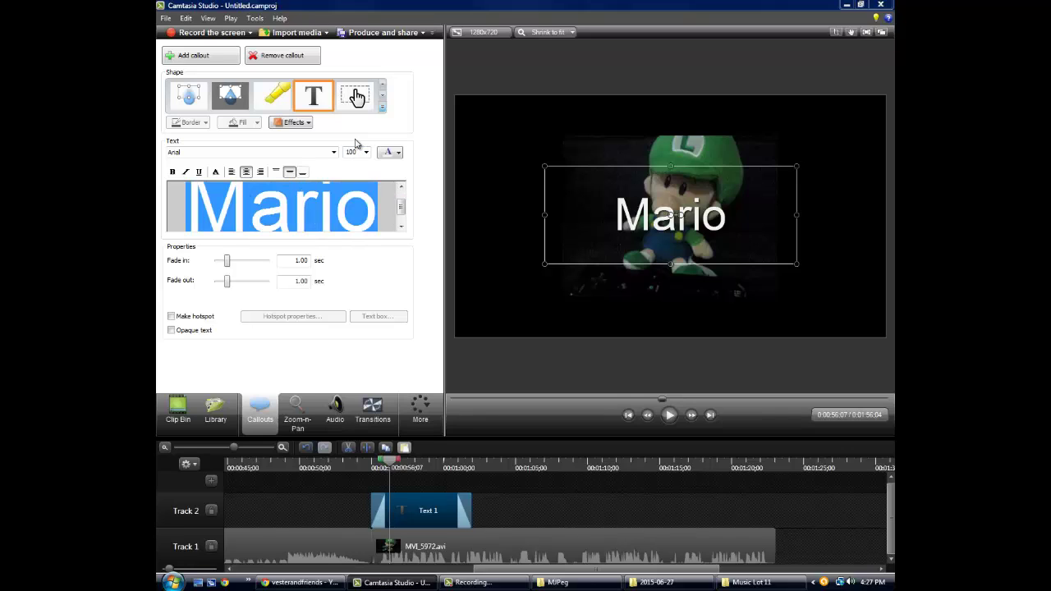
pyautogui.write('15')
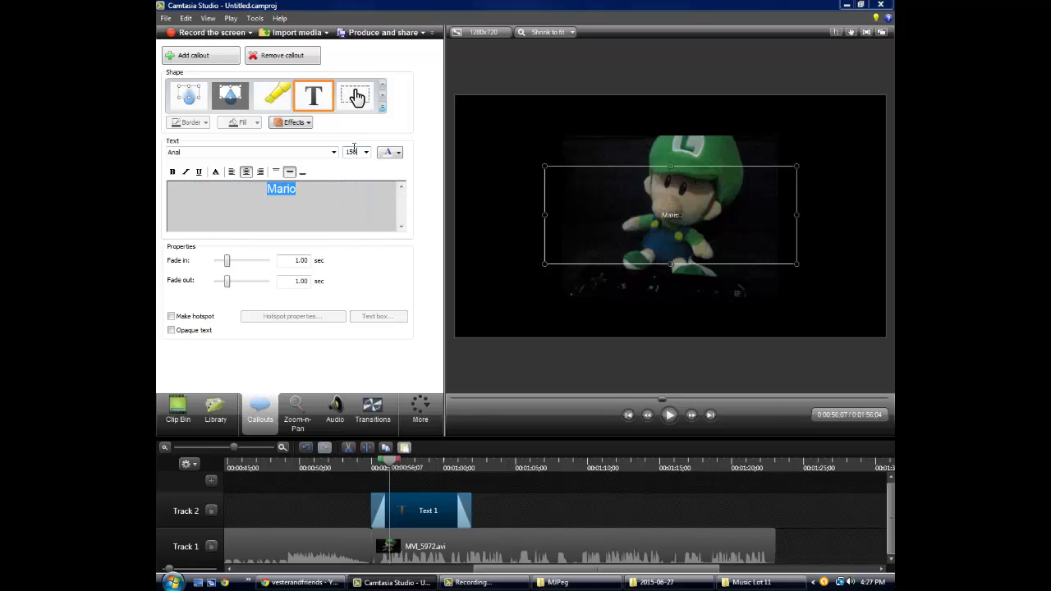
pyautogui.click(359, 209)
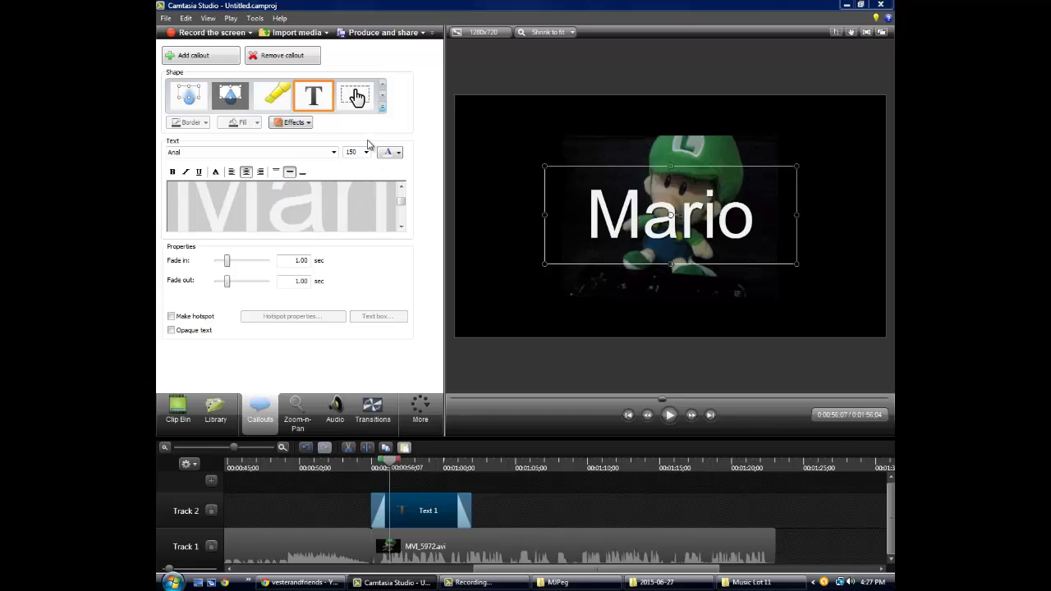
pyautogui.moveTo(401, 201); pyautogui.dragTo(400, 216)
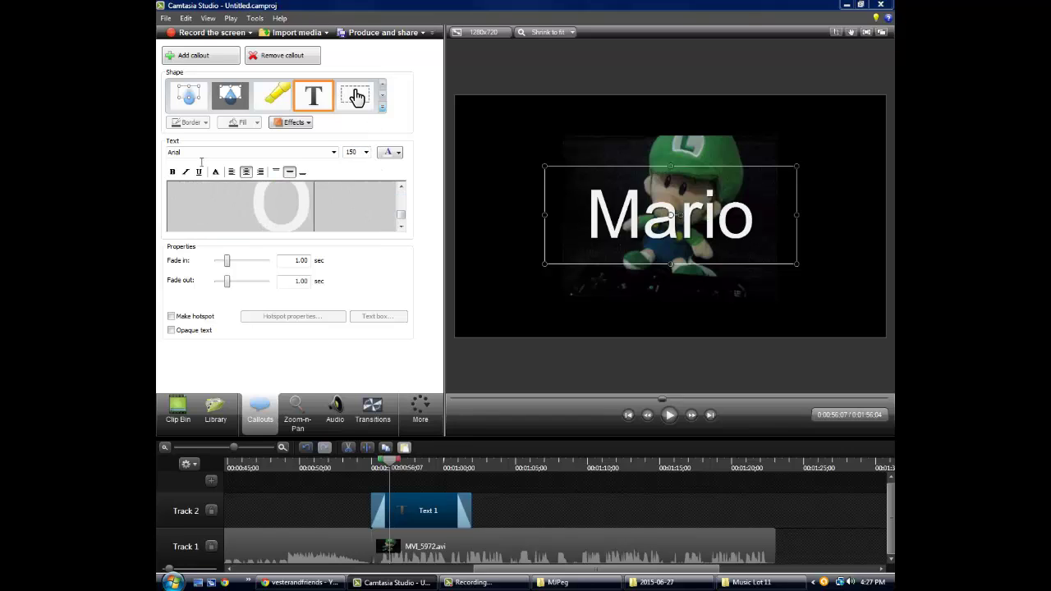
# Step: Set the Mario text to 300 points and reposition it on the video
pyautogui.hotkey('ctrl', 'a')
pyautogui.scroll(2, 281, 206)
pyautogui.click(366, 153)
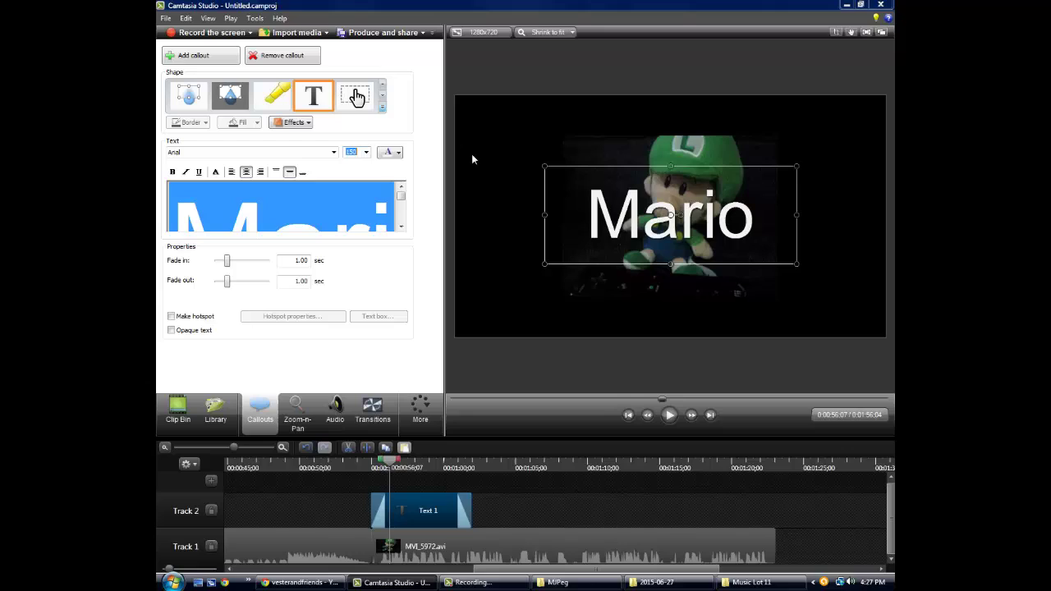
pyautogui.write('0')
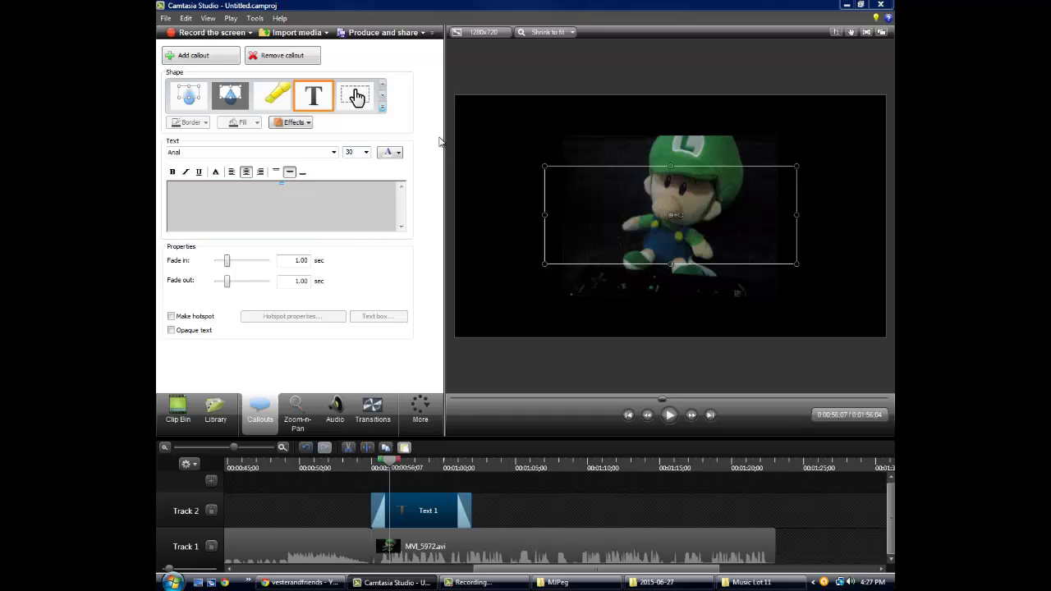
pyautogui.press('BackSpace')
pyautogui.press('BackSpace')
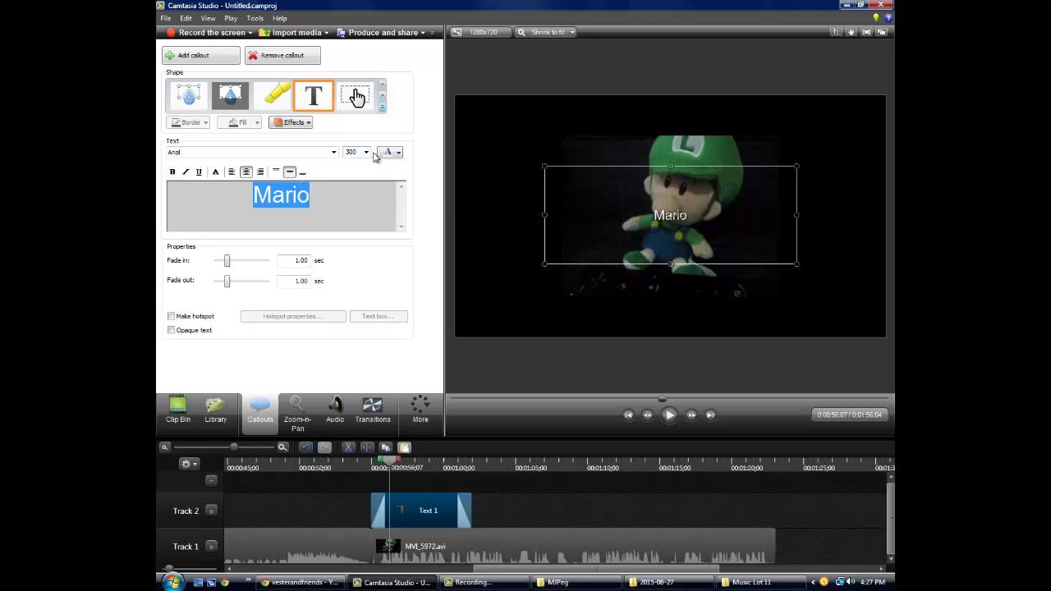
pyautogui.press('Return')
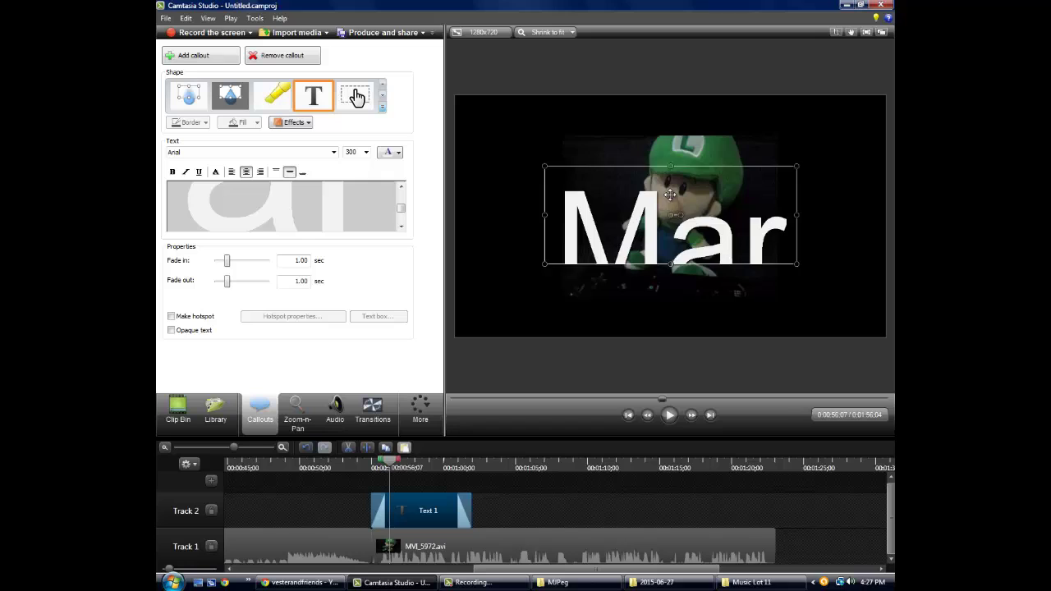
pyautogui.moveTo(781, 259)
pyautogui.mouseDown()
pyautogui.moveTo(692, 236)
pyautogui.moveTo(746, 274)
pyautogui.moveTo(891, 339)
pyautogui.mouseUp()
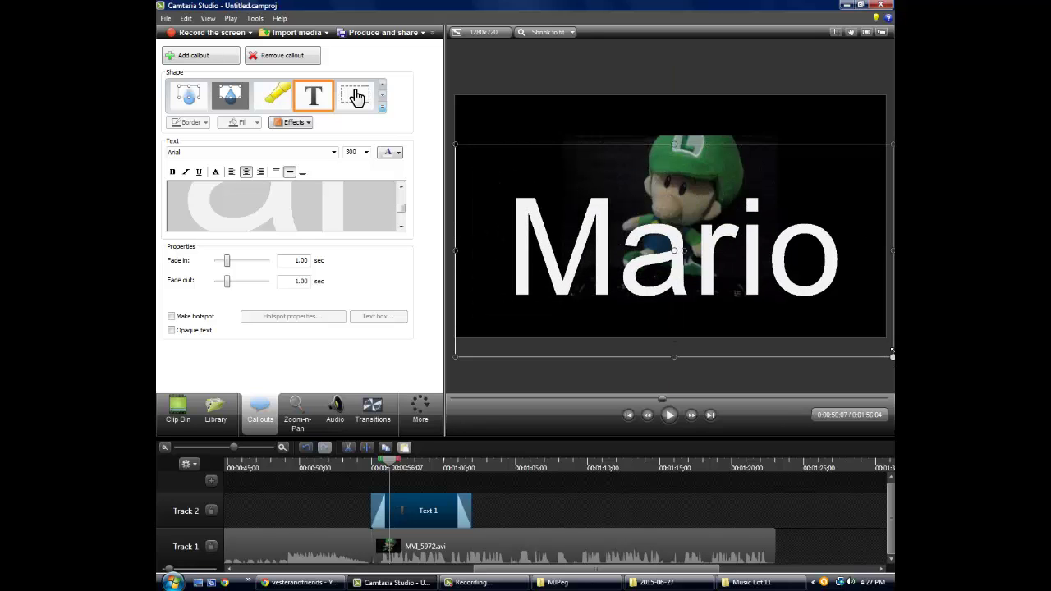
pyautogui.moveTo(674, 214)
pyautogui.mouseDown()
pyautogui.moveTo(419, 300)
pyautogui.moveTo(723, 267)
pyautogui.mouseUp()
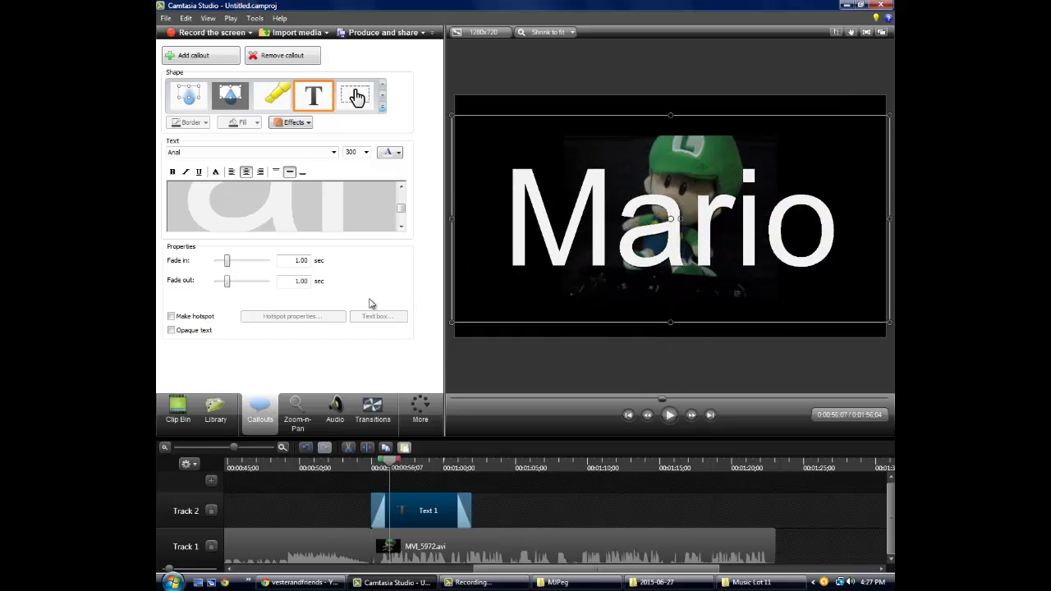
# Step: Select all the callout text and erase it
pyautogui.moveTo(403, 211); pyautogui.dragTo(402, 215)
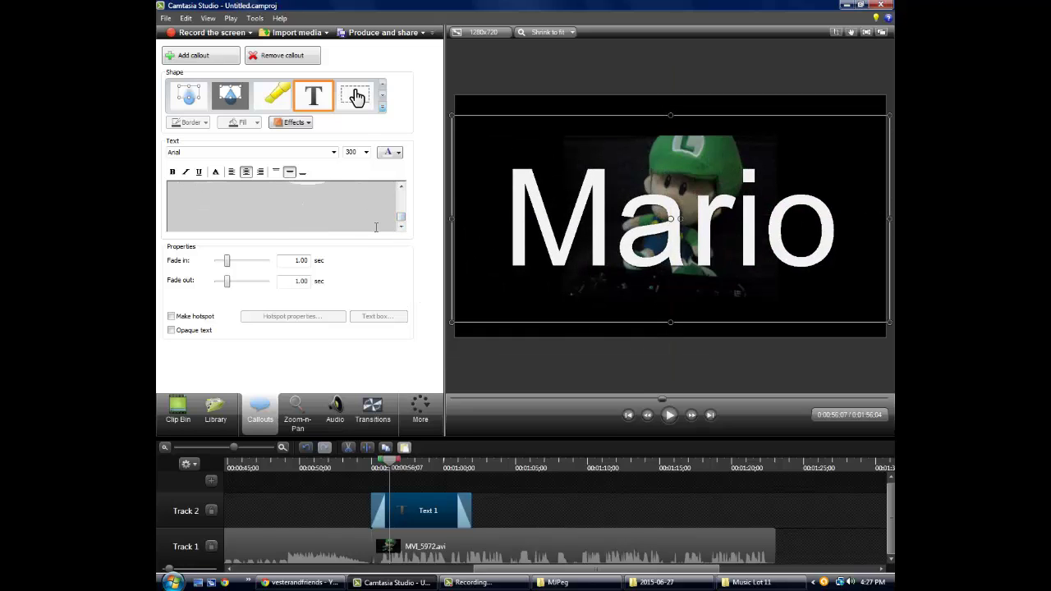
pyautogui.hotkey('ctrl', 'a')
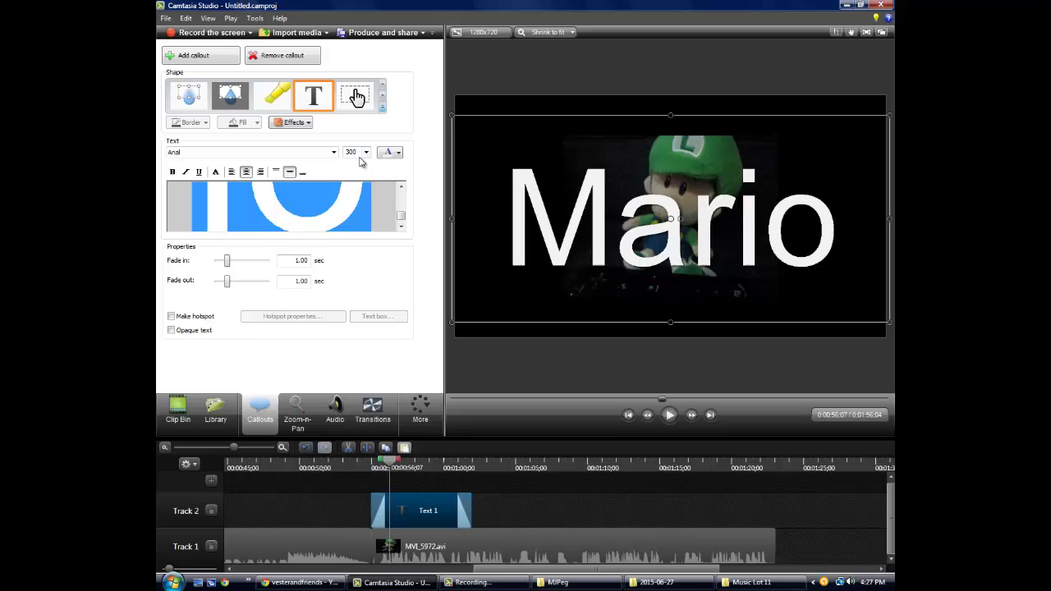
pyautogui.click(374, 205)
pyautogui.press('BackSpace')
pyautogui.press('BackSpace')
pyautogui.press('BackSpace')
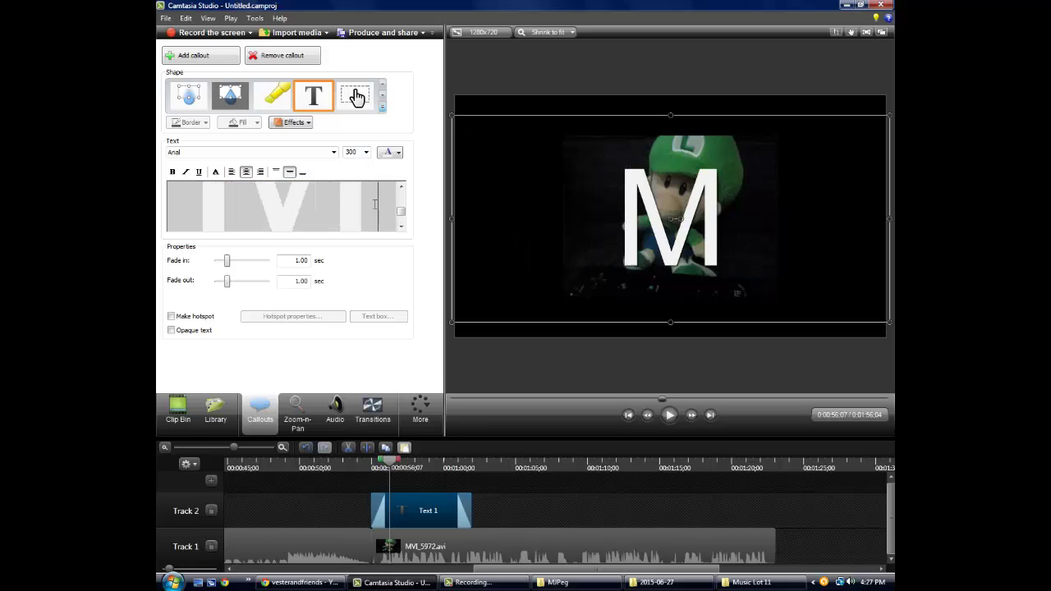
pyautogui.press('BackSpace')
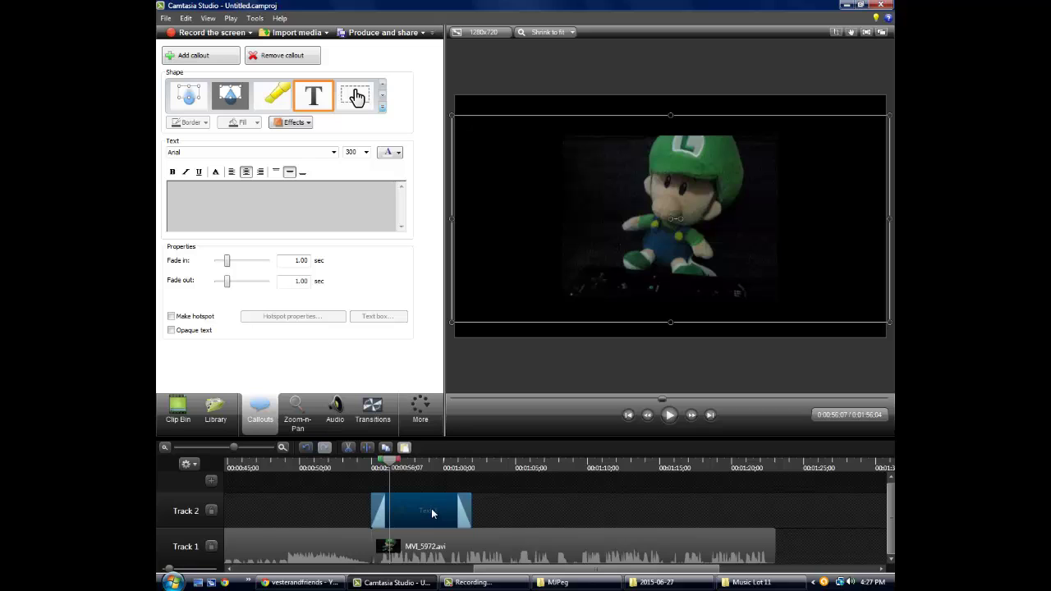
# Step: Move MVI_5972.avi later, put Text 1 on Track 1, and make its text light white
pyautogui.moveTo(409, 550)
pyautogui.mouseDown()
pyautogui.moveTo(524, 559)
pyautogui.moveTo(510, 558)
pyautogui.mouseUp()
pyautogui.moveTo(436, 514)
pyautogui.mouseDown()
pyautogui.moveTo(450, 540)
pyautogui.moveTo(491, 547)
pyautogui.mouseUp()
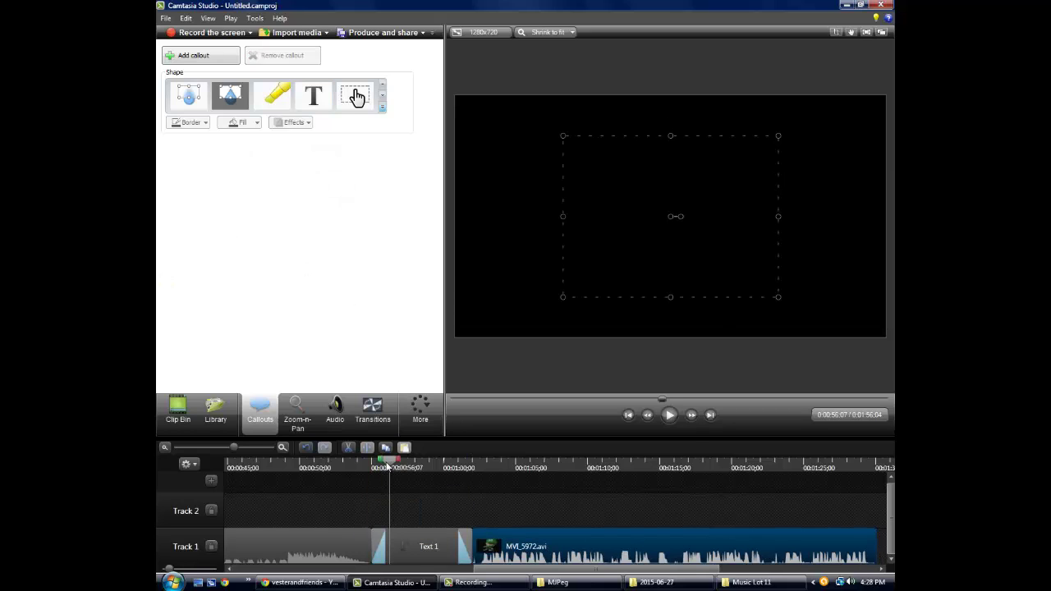
pyautogui.click(414, 542)
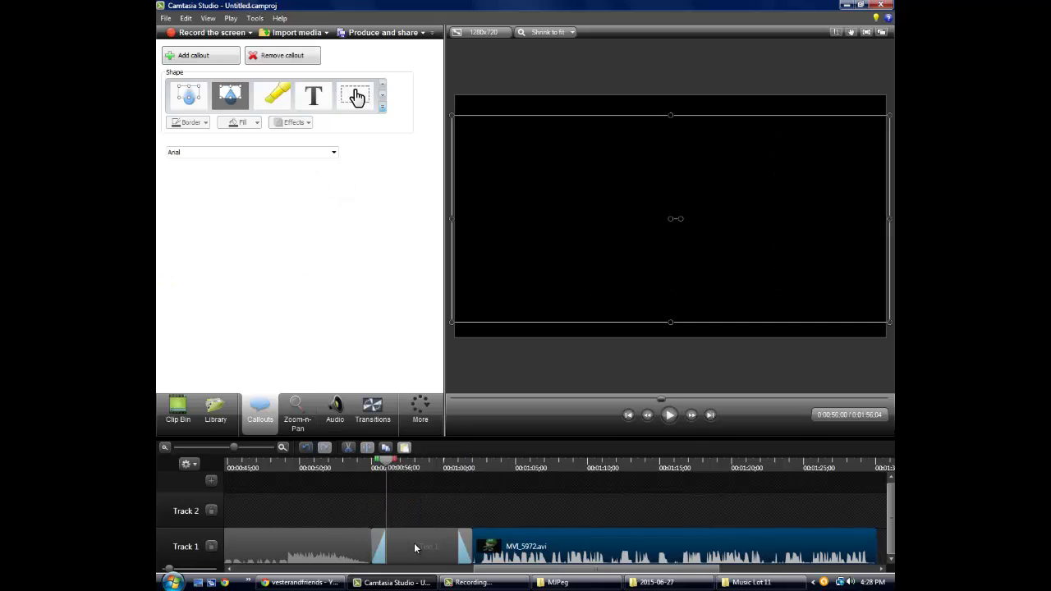
pyautogui.click(397, 152)
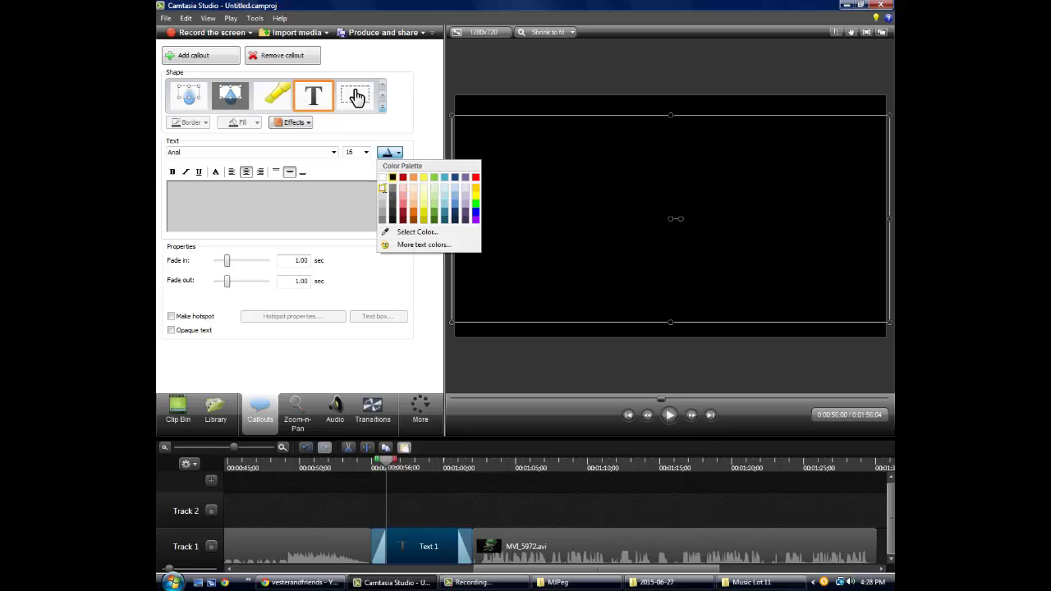
pyautogui.click(382, 189)
# Step: Start closing the untitled project window, then cancel to keep it open
pyautogui.hotkey('alt', 'space')
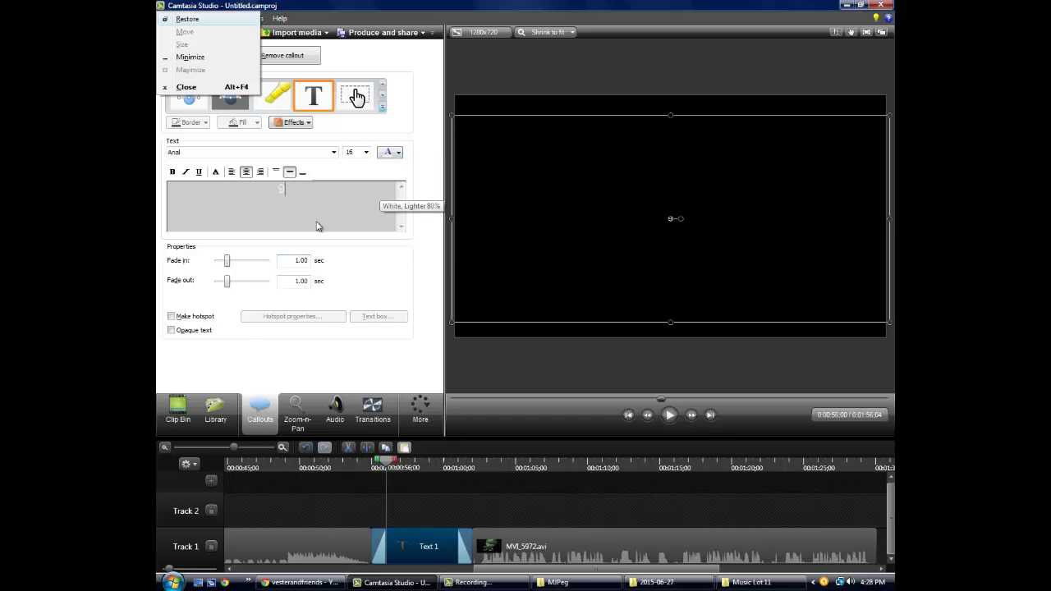
pyautogui.click(216, 87)
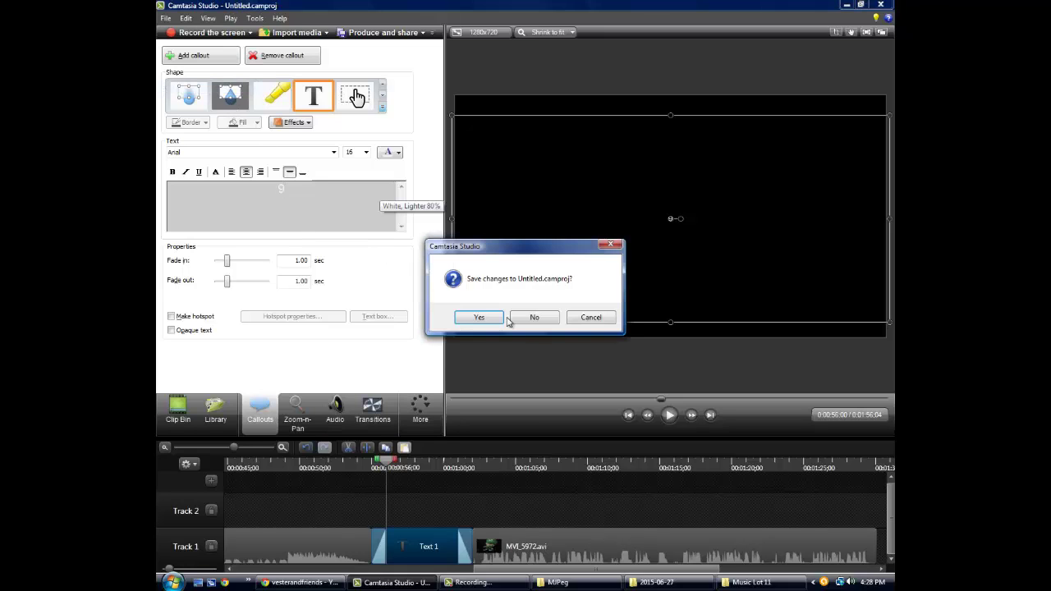
pyautogui.click(591, 317)
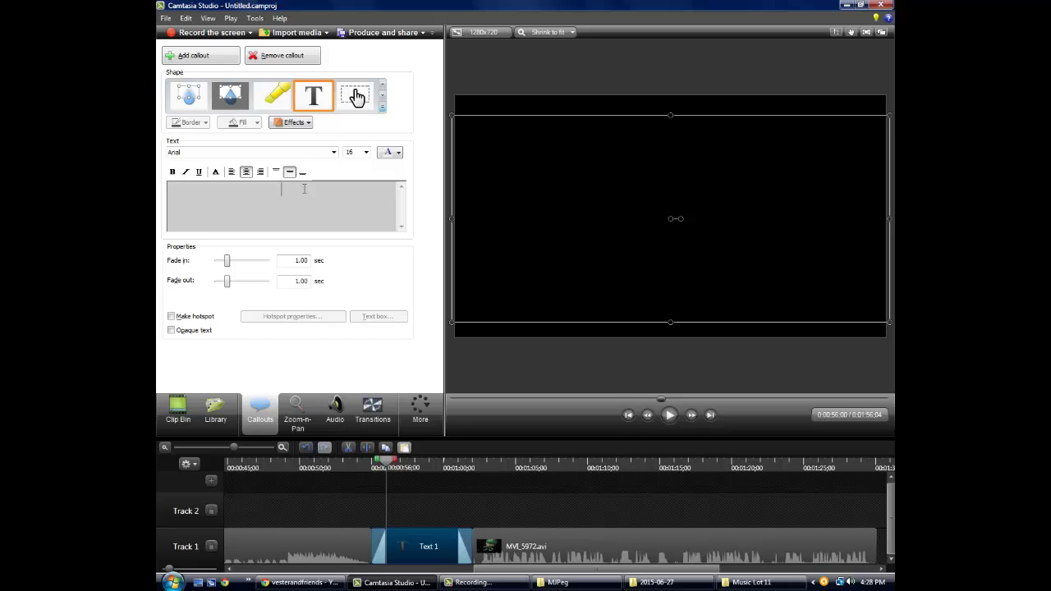
pyautogui.click(273, 187)
pyautogui.write('9 Ho')
pyautogui.write('urs Later')
pyautogui.moveTo(470, 582)
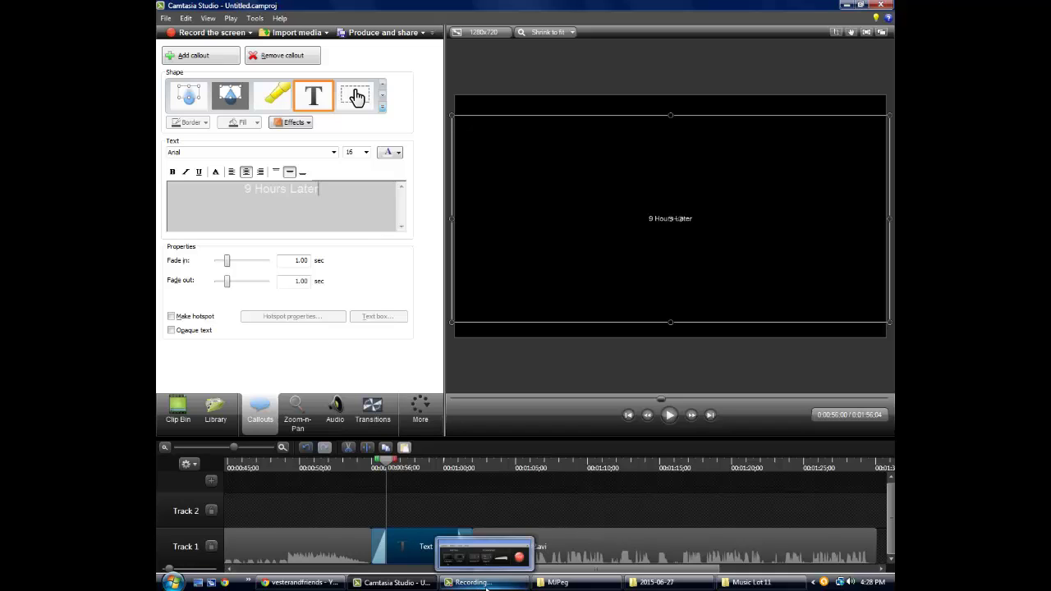
# Step: Set '9 Hours Later' to 72 points, then delete the Text 1 clip
pyautogui.moveTo(322, 190); pyautogui.dragTo(299, 174)
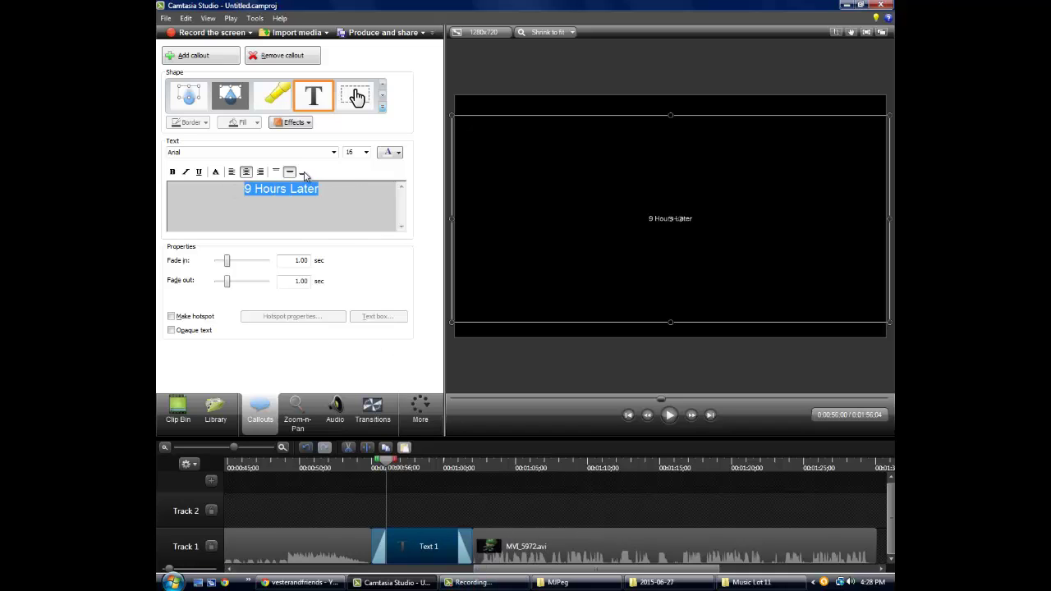
pyautogui.click(358, 154)
pyautogui.write('2')
pyautogui.click(333, 207)
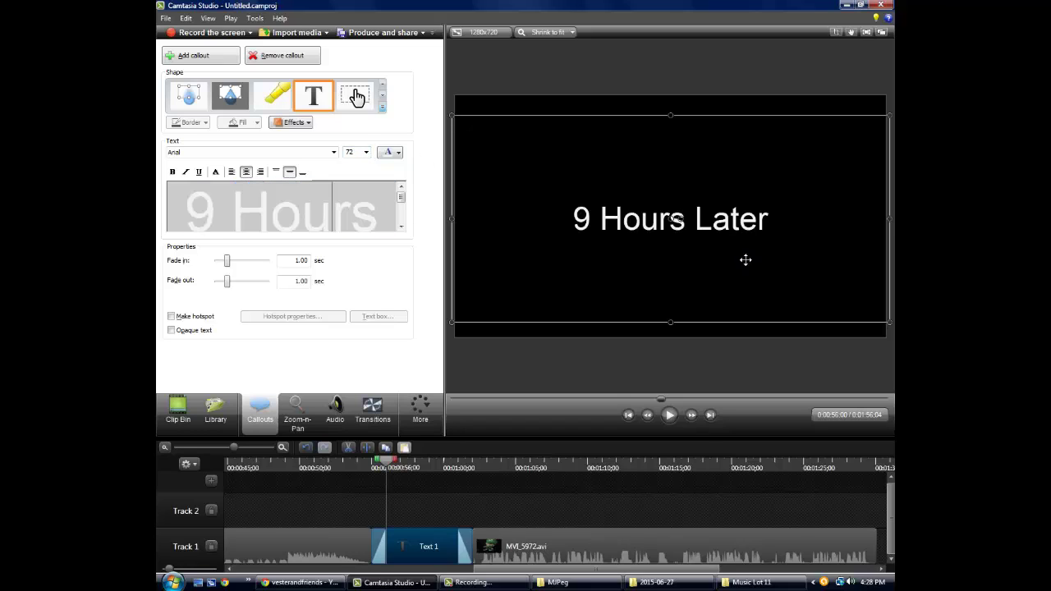
pyautogui.moveTo(401, 200); pyautogui.dragTo(401, 213)
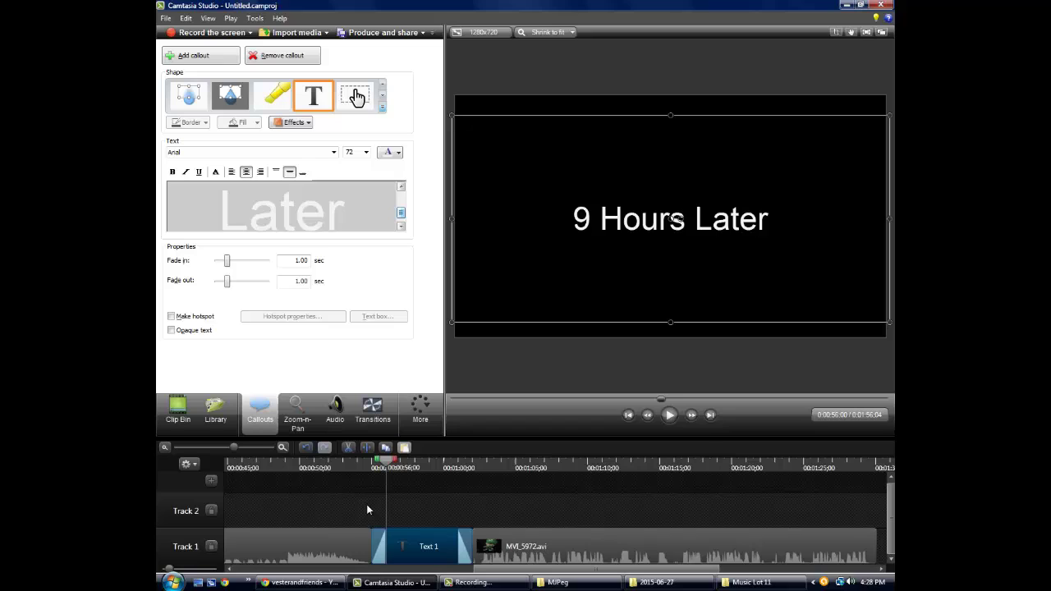
pyautogui.press('Delete')
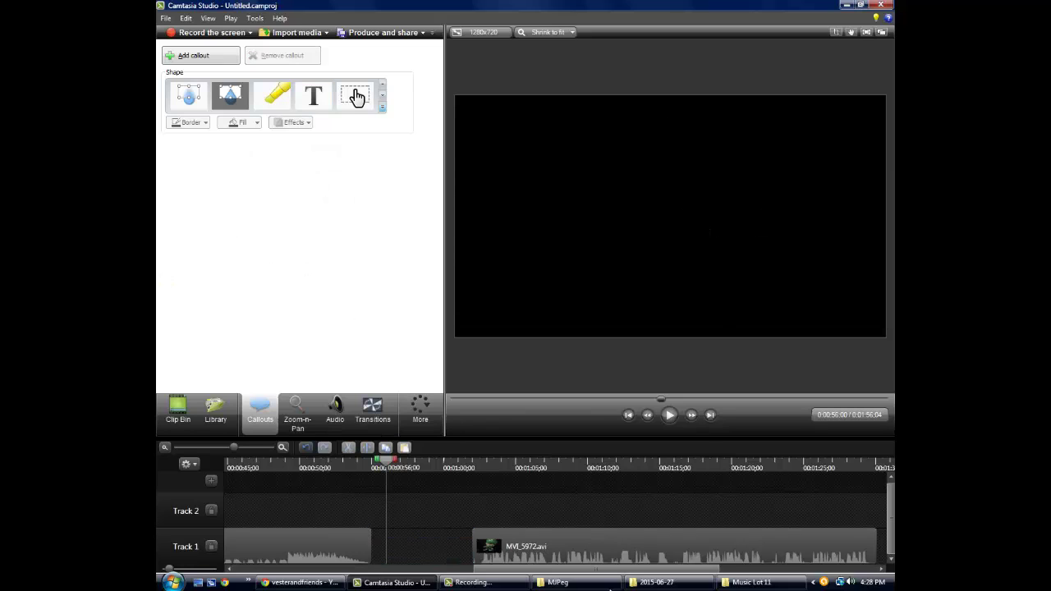
# Step: Slide MVI_5972.avi against the first clip, remove it, and switch to Explorer's MJPeg folder
pyautogui.moveTo(580, 561); pyautogui.dragTo(648, 540)
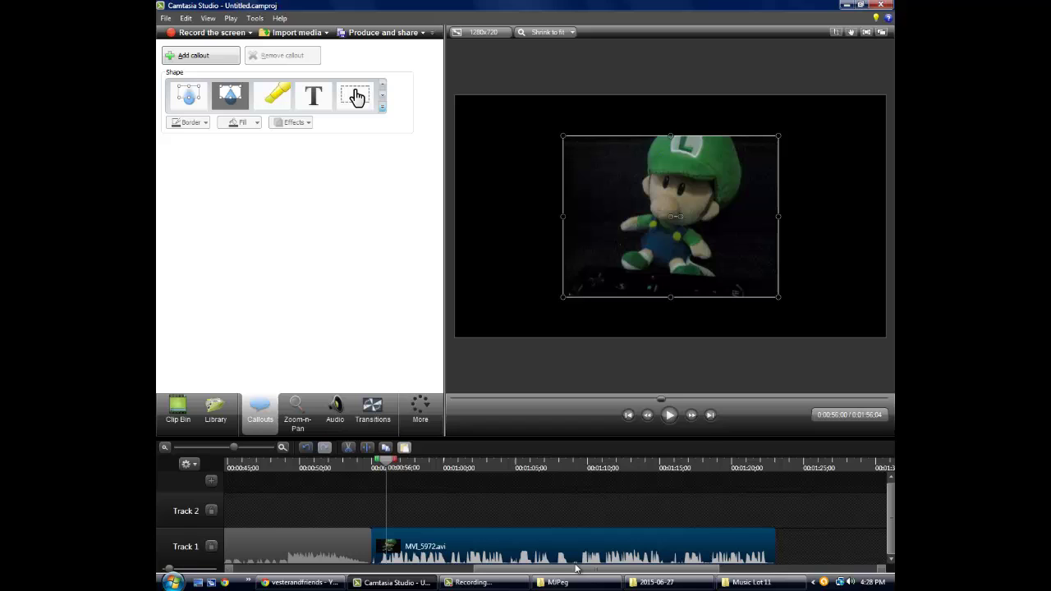
pyautogui.hotkey('ctrl', 'alt', '1')
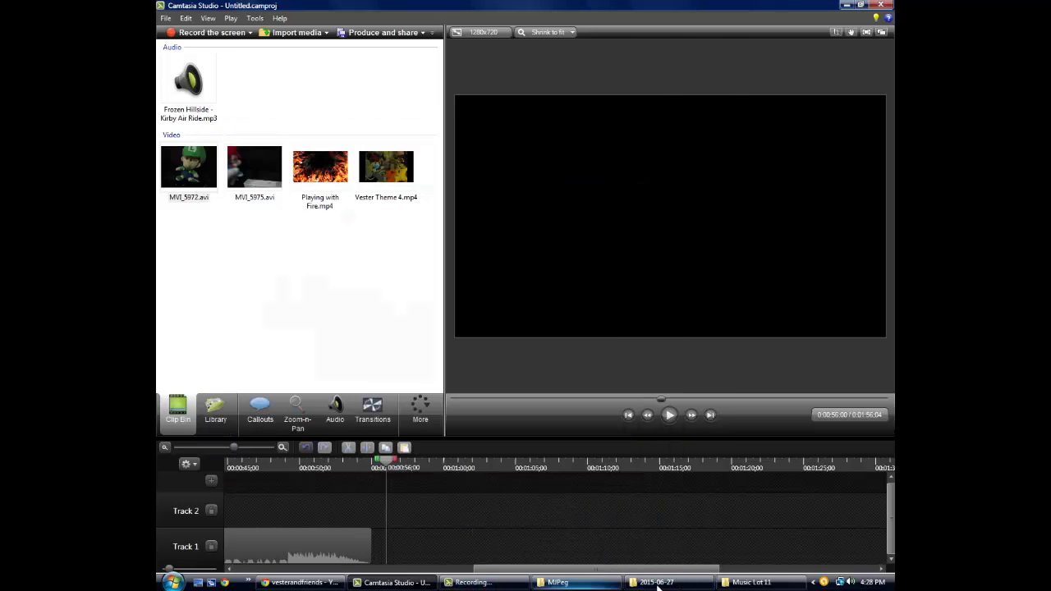
pyautogui.click(653, 583)
pyautogui.click(644, 584)
pyautogui.click(558, 582)
# Step: Go back to Videos, open the 2015-06-27 folder and select MVI_5994.avi
pyautogui.click(217, 155)
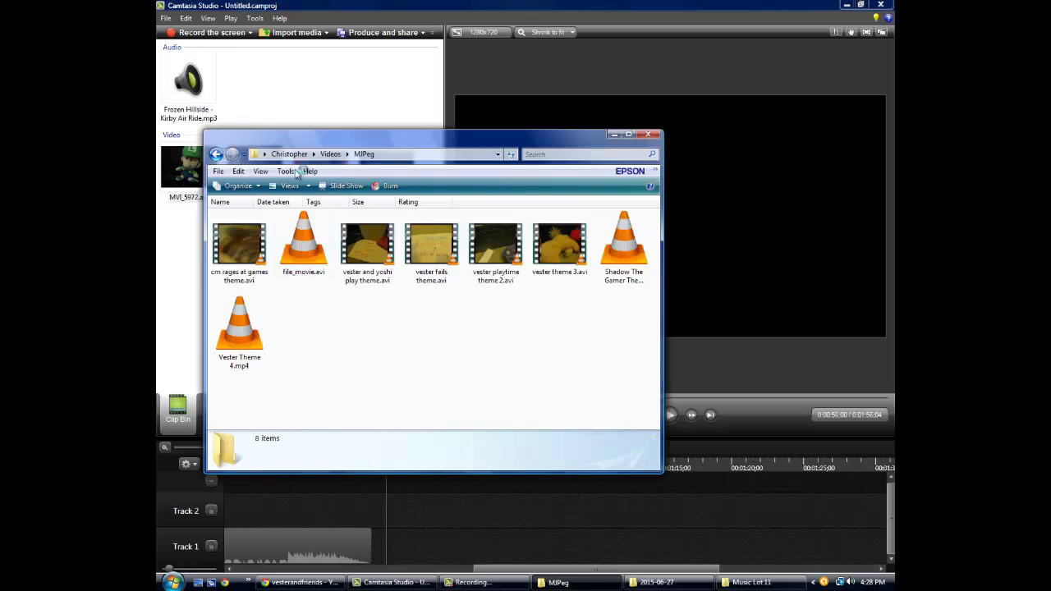
pyautogui.doubleClick(250, 245)
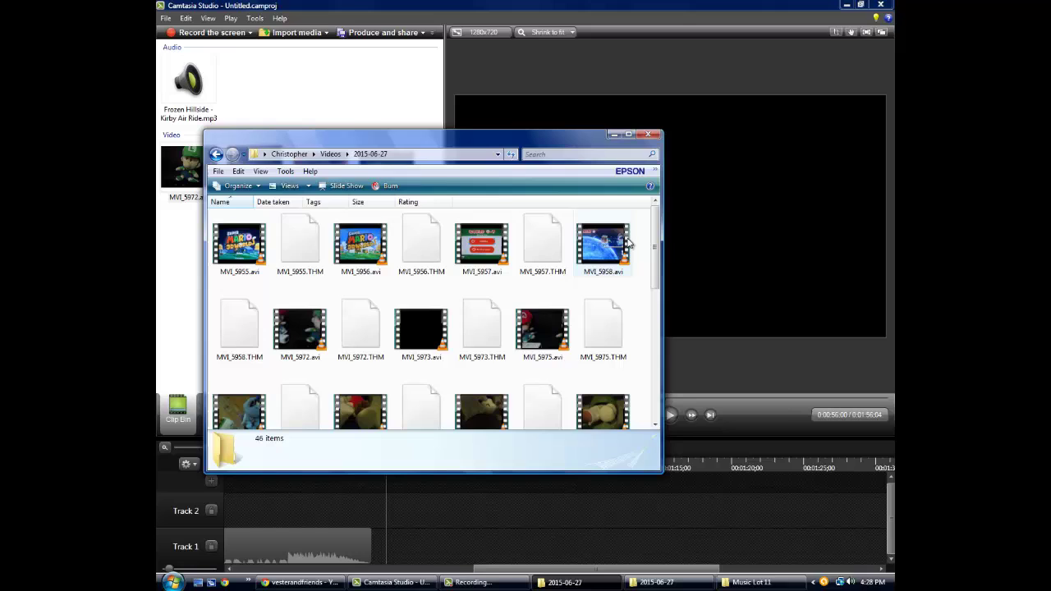
pyautogui.moveTo(656, 242); pyautogui.dragTo(658, 367)
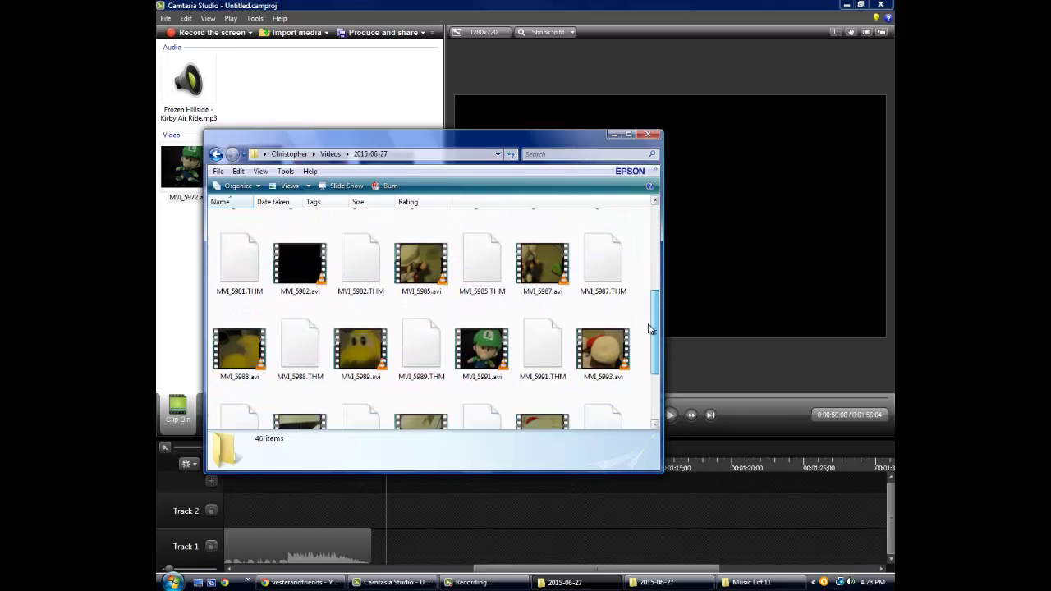
pyautogui.scroll(-2, 658, 367)
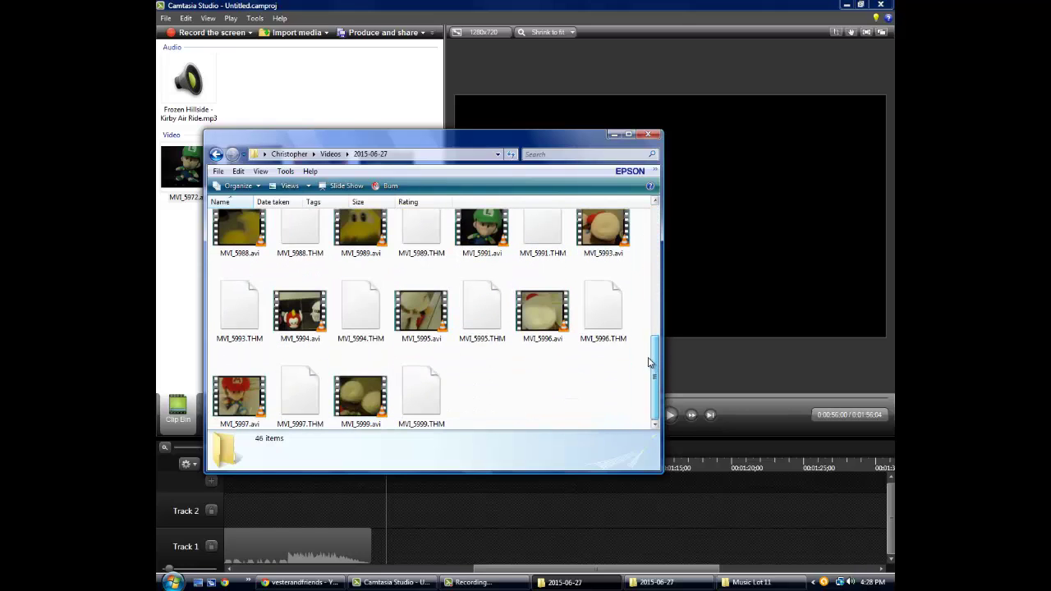
pyautogui.click(299, 310)
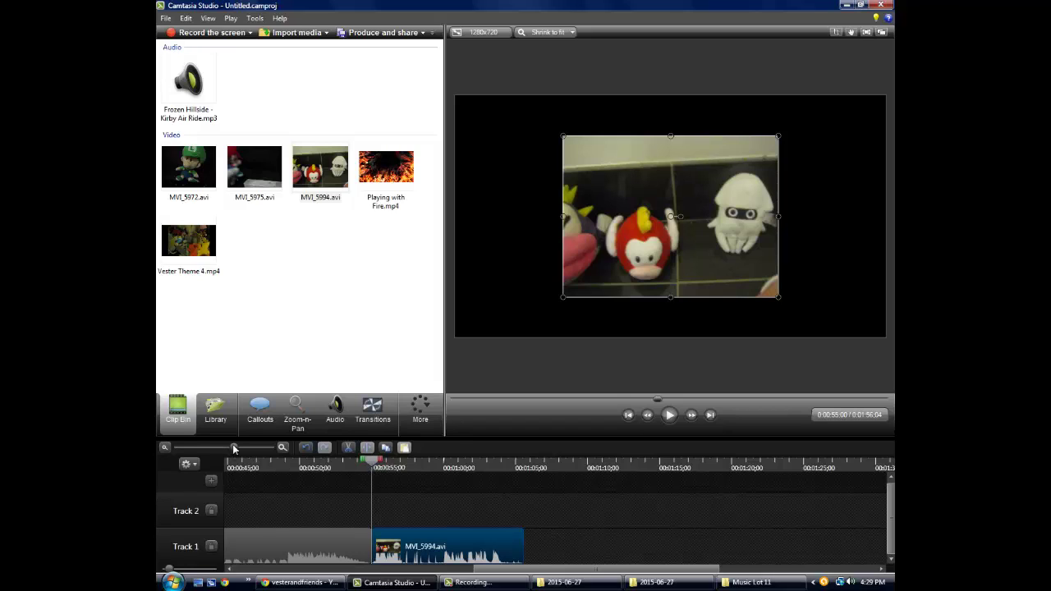
# Step: Zoom the timeline in and enlarge MVI_5994.avi to fill the canvas height
pyautogui.moveTo(235, 449); pyautogui.dragTo(273, 448)
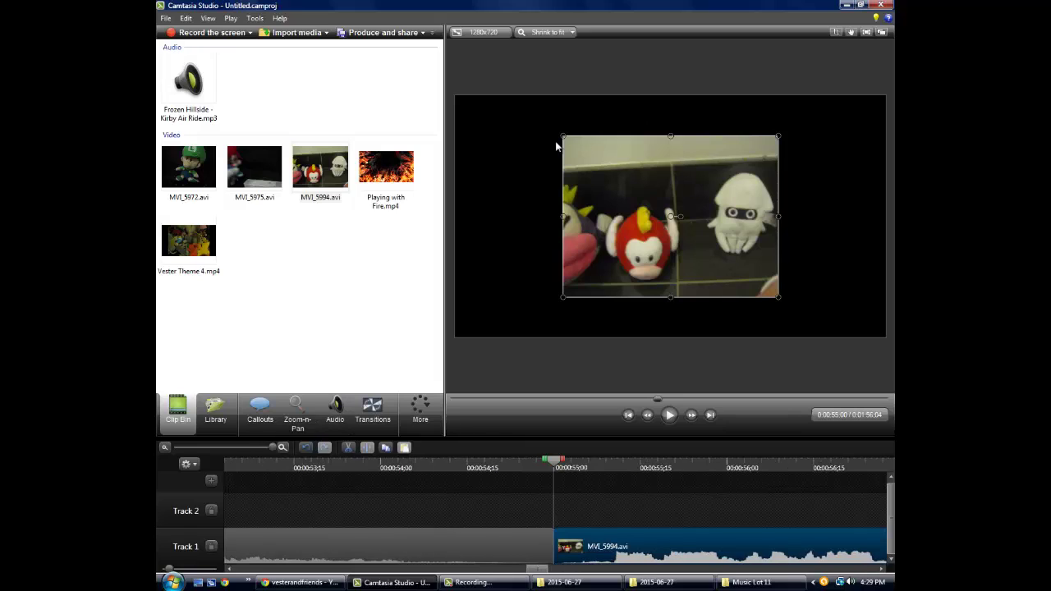
pyautogui.moveTo(515, 96); pyautogui.dragTo(509, 95)
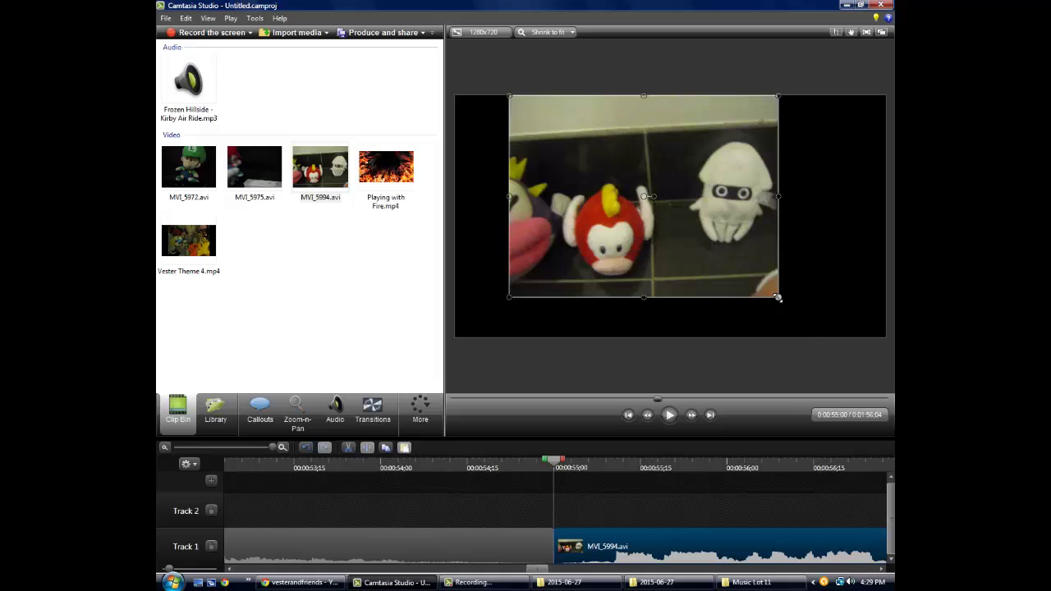
pyautogui.moveTo(778, 297); pyautogui.dragTo(832, 337)
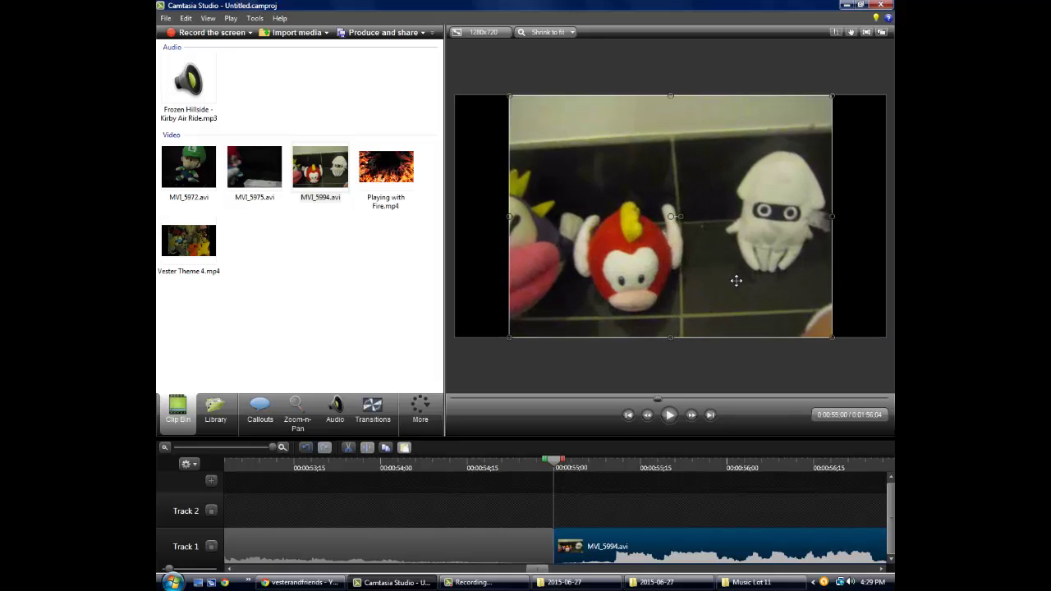
pyautogui.click(657, 582)
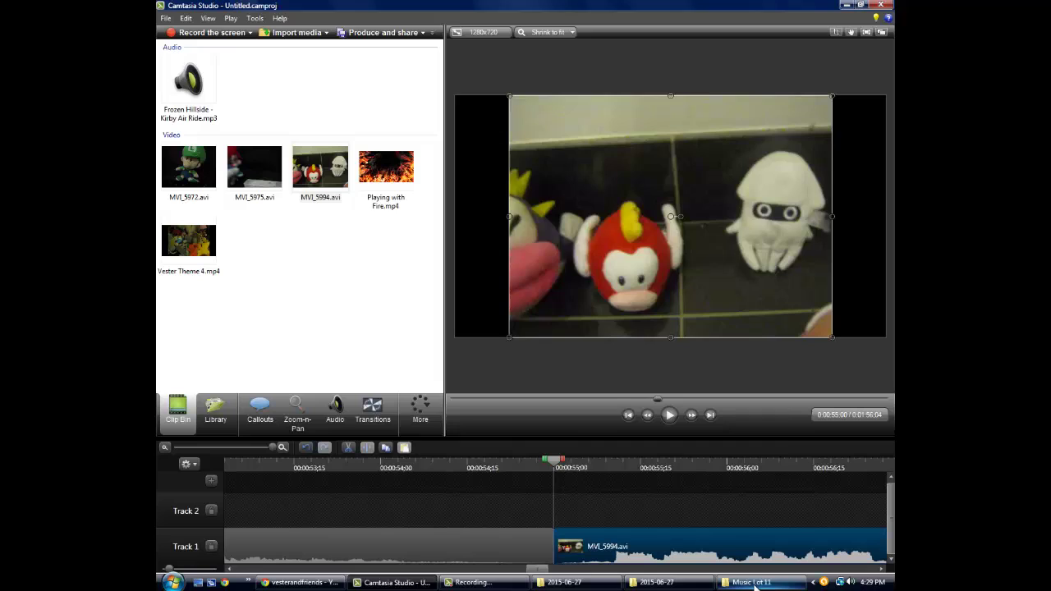
# Step: Drag punch 1.mp3 from Music > Sound Effects into Camtasia's clip bin
pyautogui.click(754, 582)
pyautogui.click(329, 116)
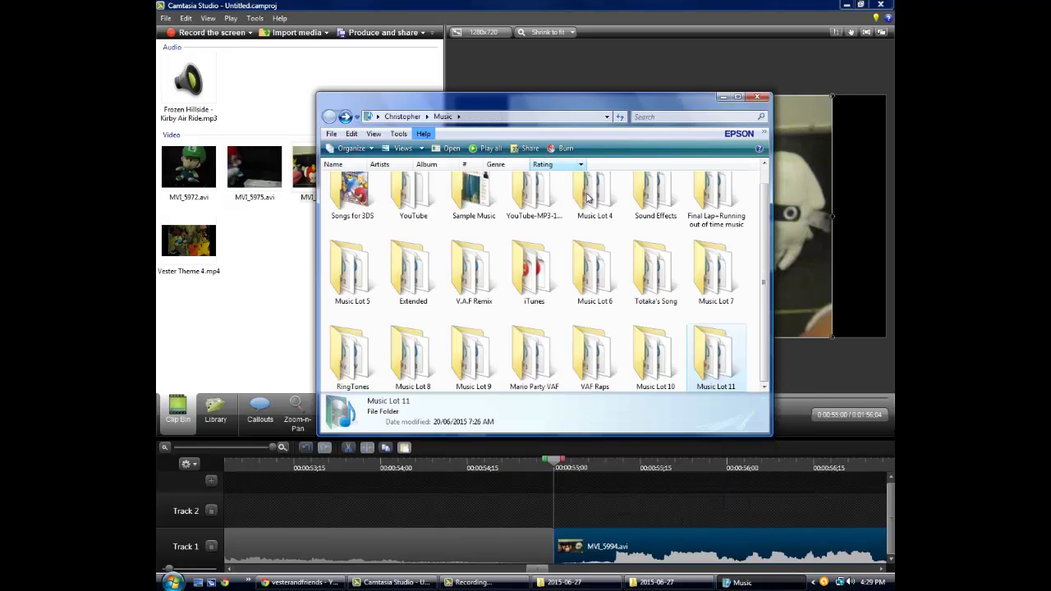
pyautogui.doubleClick(656, 193)
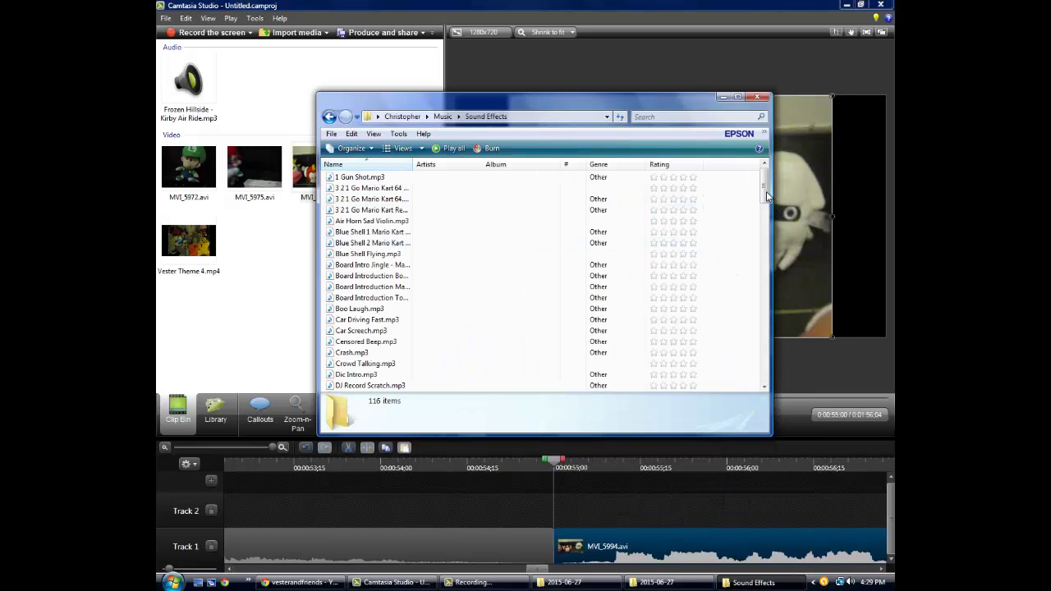
pyautogui.moveTo(767, 196); pyautogui.dragTo(742, 321)
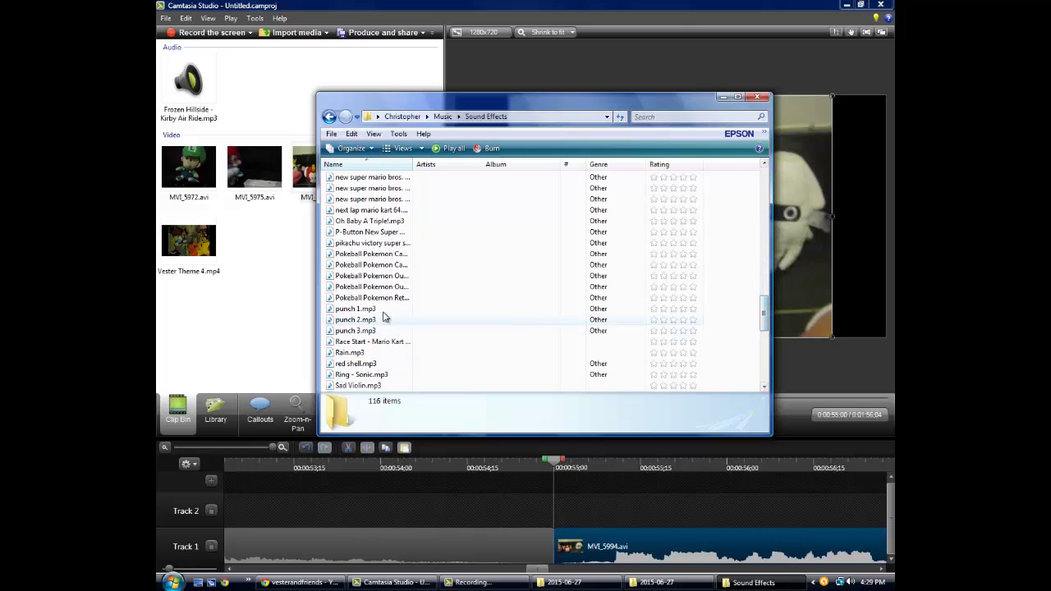
pyautogui.moveTo(328, 310); pyautogui.dragTo(263, 263)
pyautogui.moveTo(345, 309); pyautogui.dragTo(381, 320)
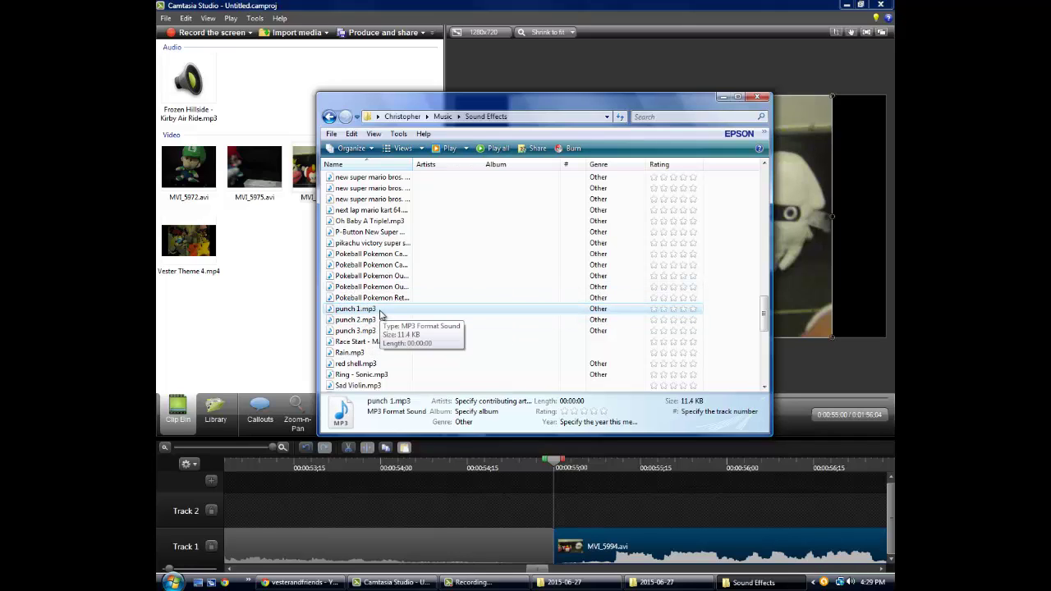
pyautogui.moveTo(380, 315); pyautogui.dragTo(269, 238)
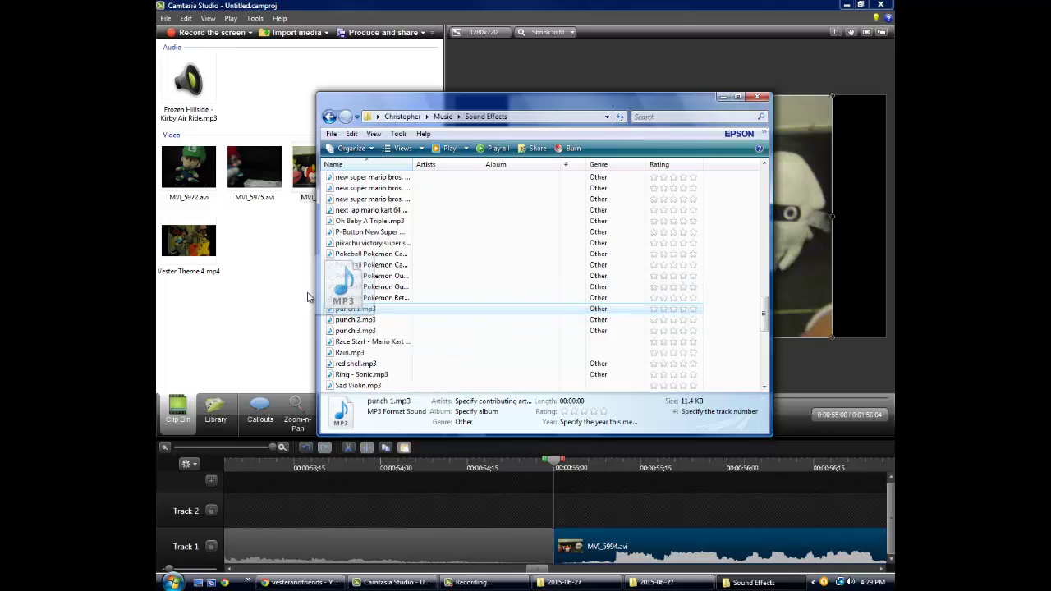
# Step: Place punch 1.mp3 on Track 2 near 0:55, trim its end and lower its volume
pyautogui.click(720, 97)
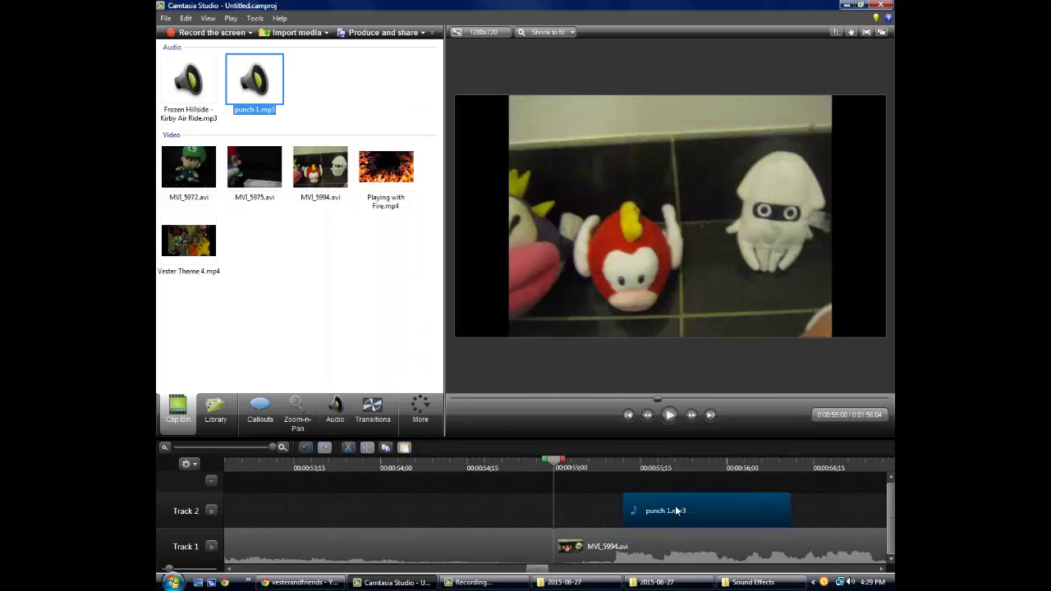
pyautogui.moveTo(624, 513); pyautogui.dragTo(692, 511)
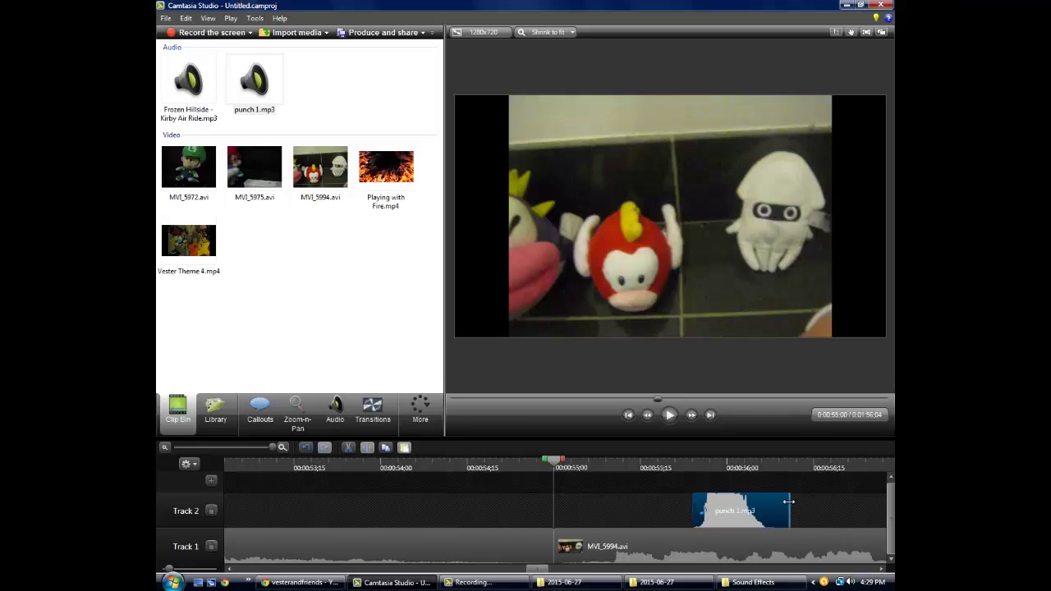
pyautogui.moveTo(788, 501); pyautogui.dragTo(763, 503)
pyautogui.click(335, 408)
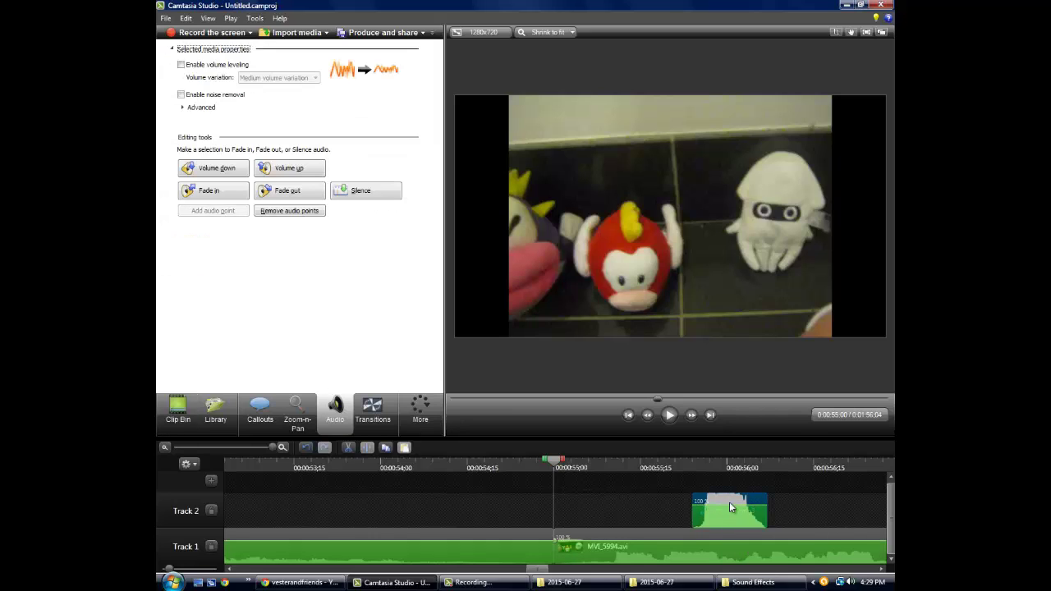
pyautogui.moveTo(729, 507)
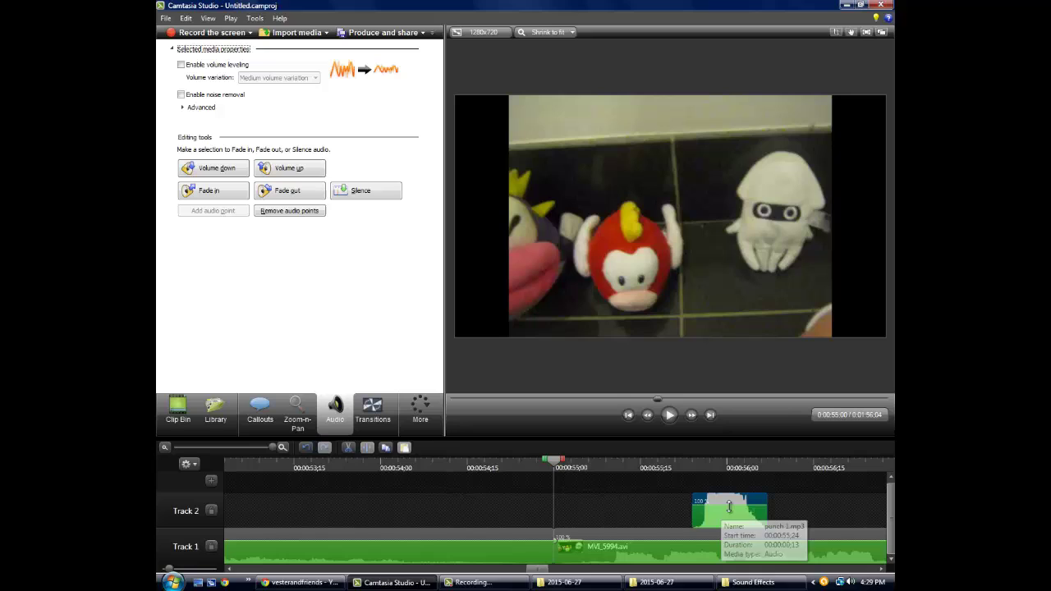
pyautogui.moveTo(731, 503); pyautogui.dragTo(717, 514)
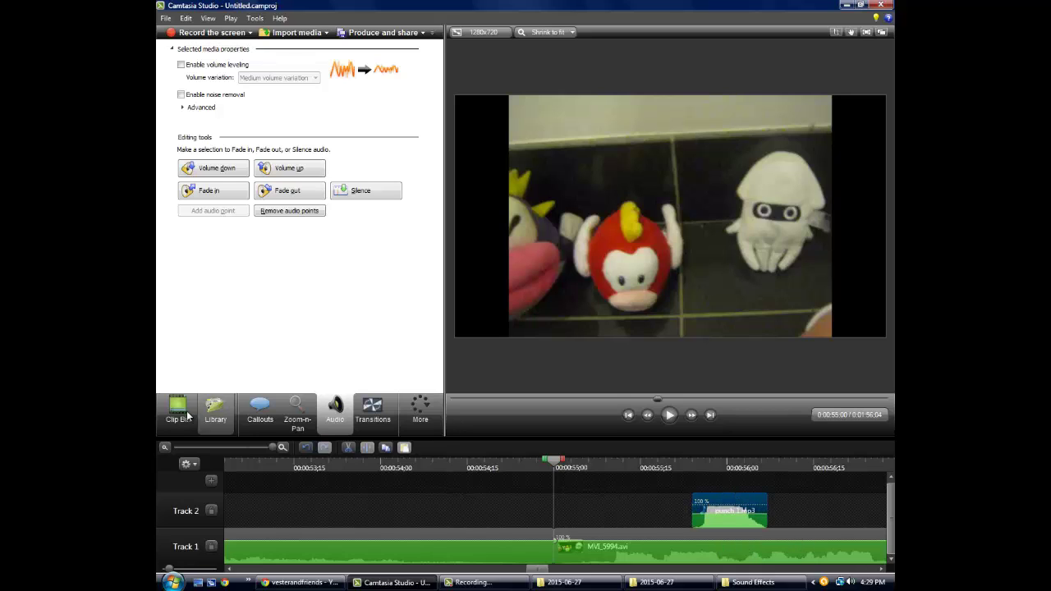
pyautogui.click(822, 514)
pyautogui.moveTo(737, 519); pyautogui.dragTo(735, 519)
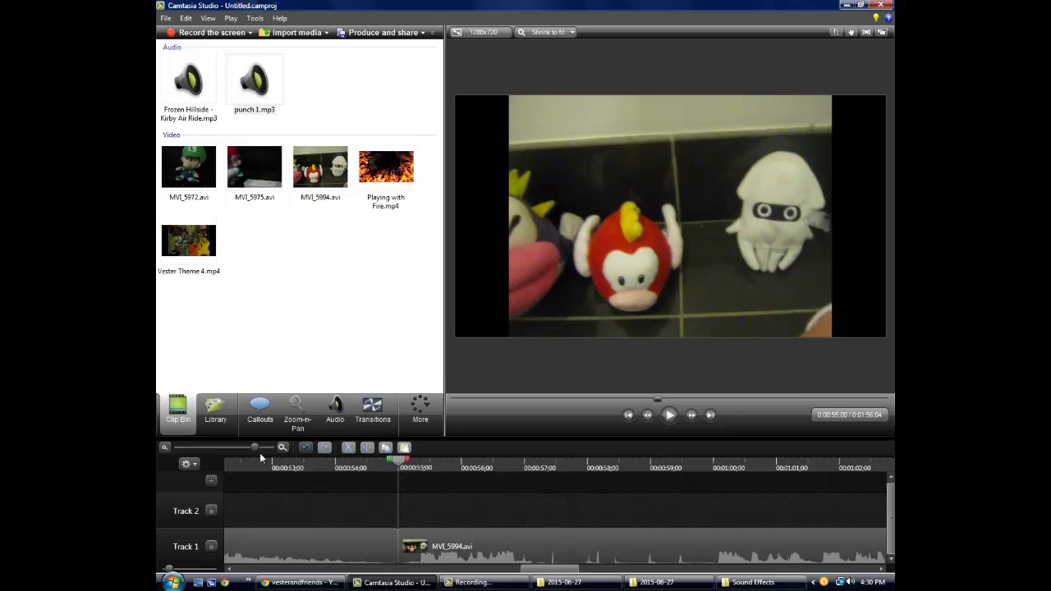
# Step: Zoom the timeline out over Track 2 and MVI_5994.avi
pyautogui.moveTo(252, 446); pyautogui.dragTo(246, 447)
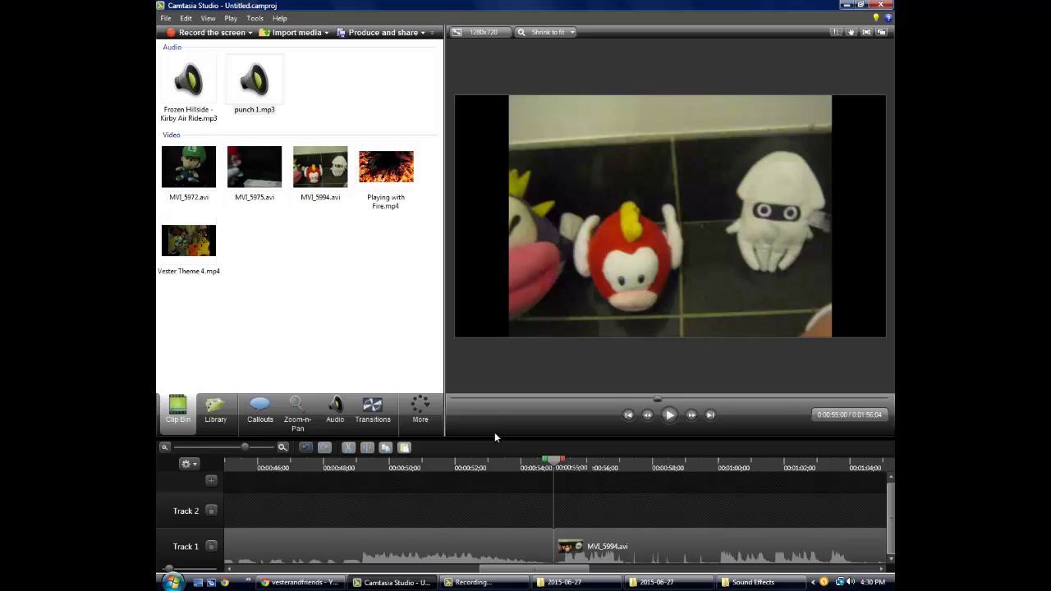
# Step: Add a Highlighter callout with zero fade, lengthen it, and stretch it over the frame
pyautogui.click(259, 408)
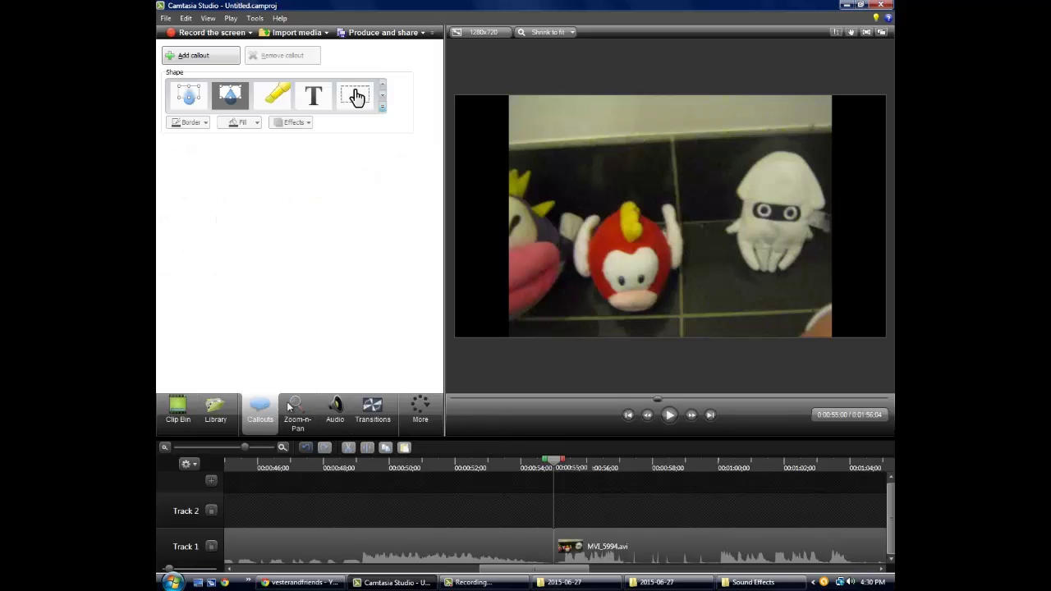
pyautogui.click(382, 108)
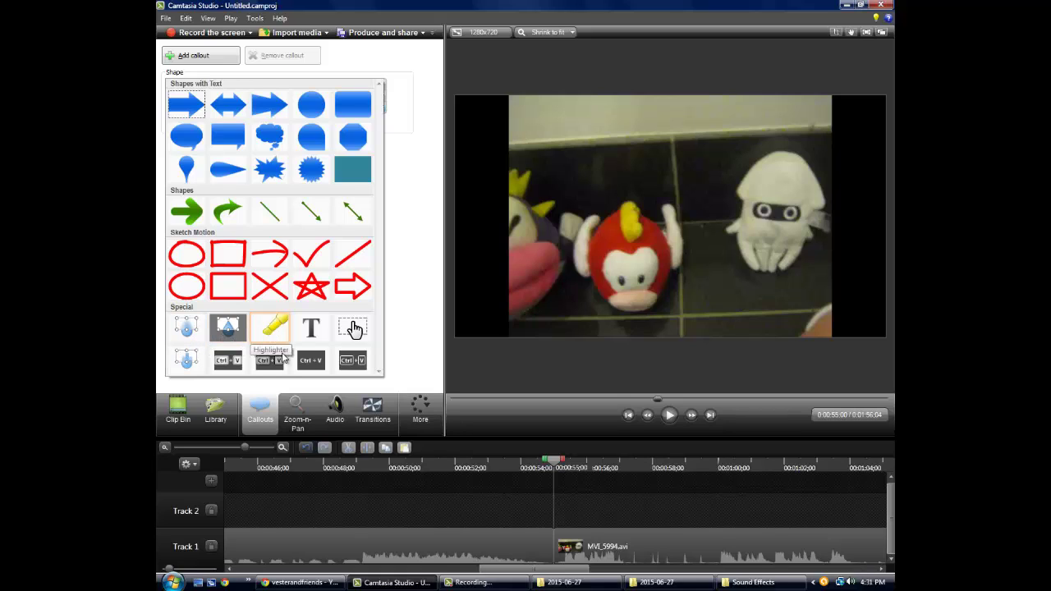
pyautogui.click(273, 329)
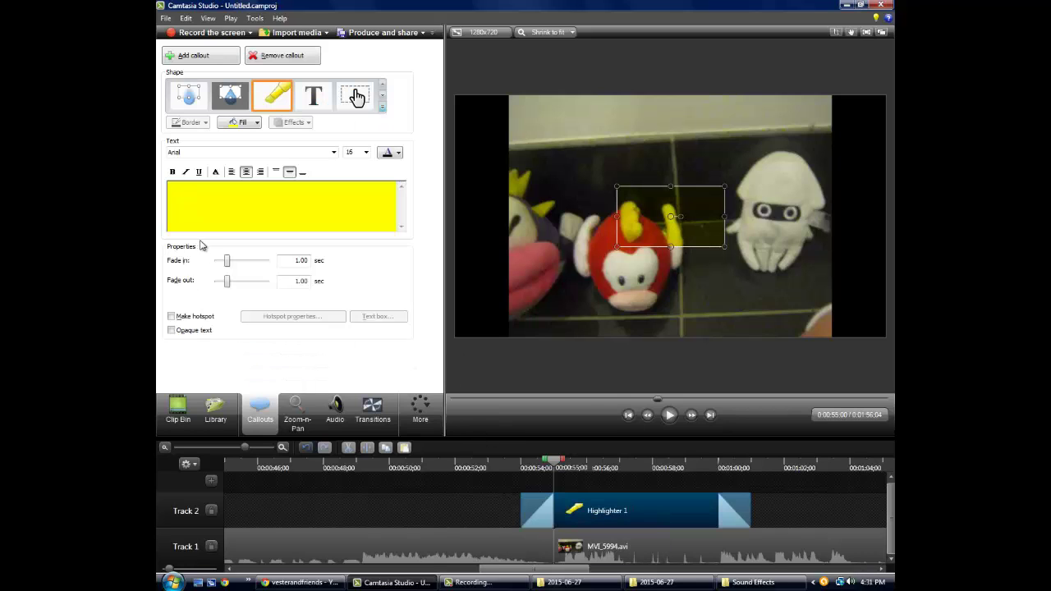
pyautogui.moveTo(226, 262)
pyautogui.mouseDown()
pyautogui.moveTo(215, 262)
pyautogui.moveTo(215, 282)
pyautogui.mouseUp()
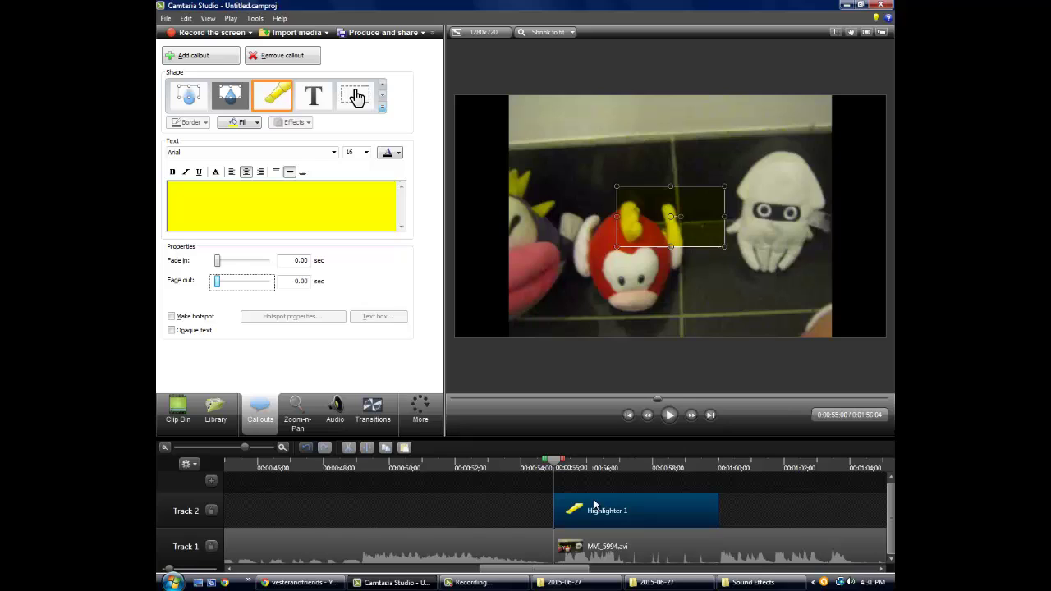
pyautogui.moveTo(730, 513); pyautogui.dragTo(814, 512)
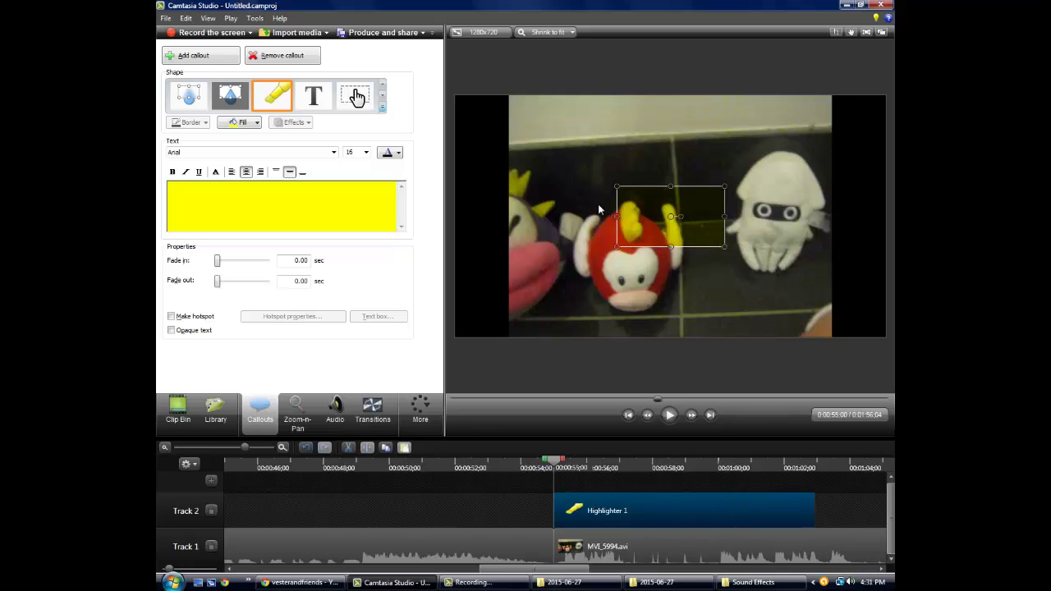
pyautogui.moveTo(616, 185); pyautogui.dragTo(454, 95)
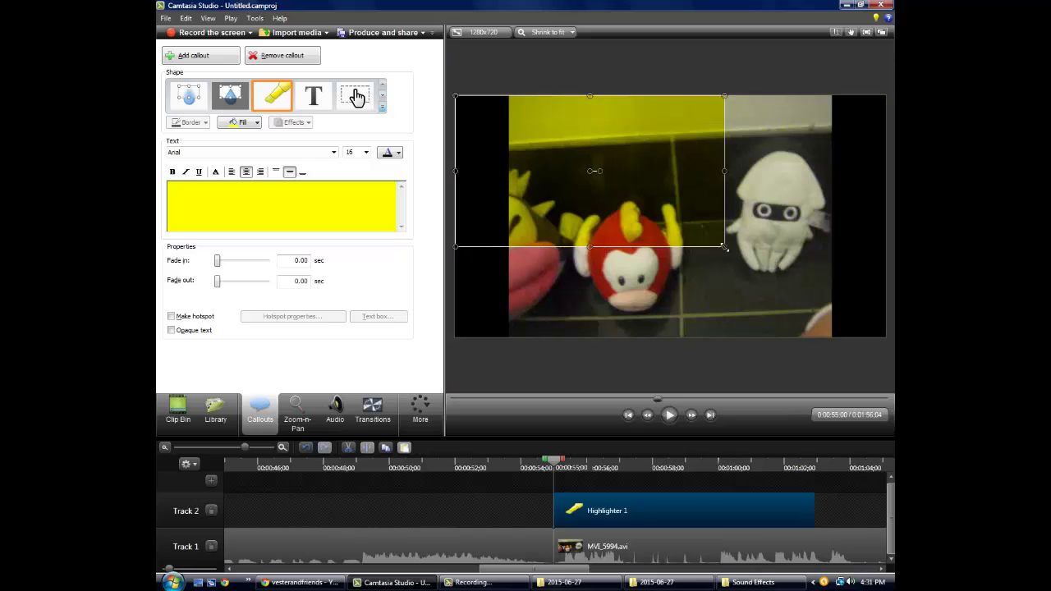
pyautogui.moveTo(838, 317); pyautogui.dragTo(886, 337)
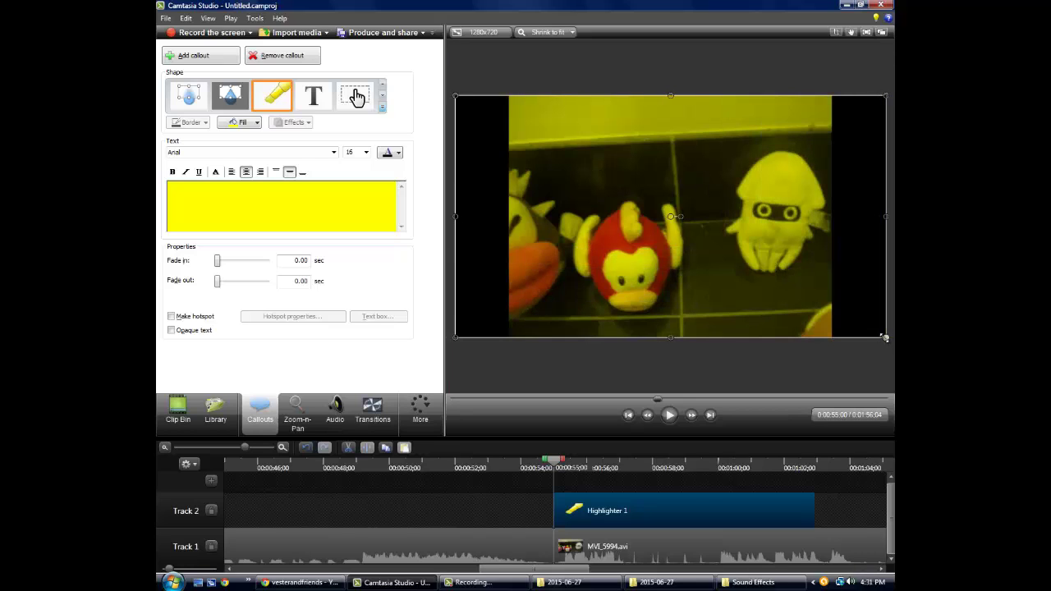
# Step: Try red, purple, orange, black and several grey fills on the highlighter
pyautogui.click(256, 122)
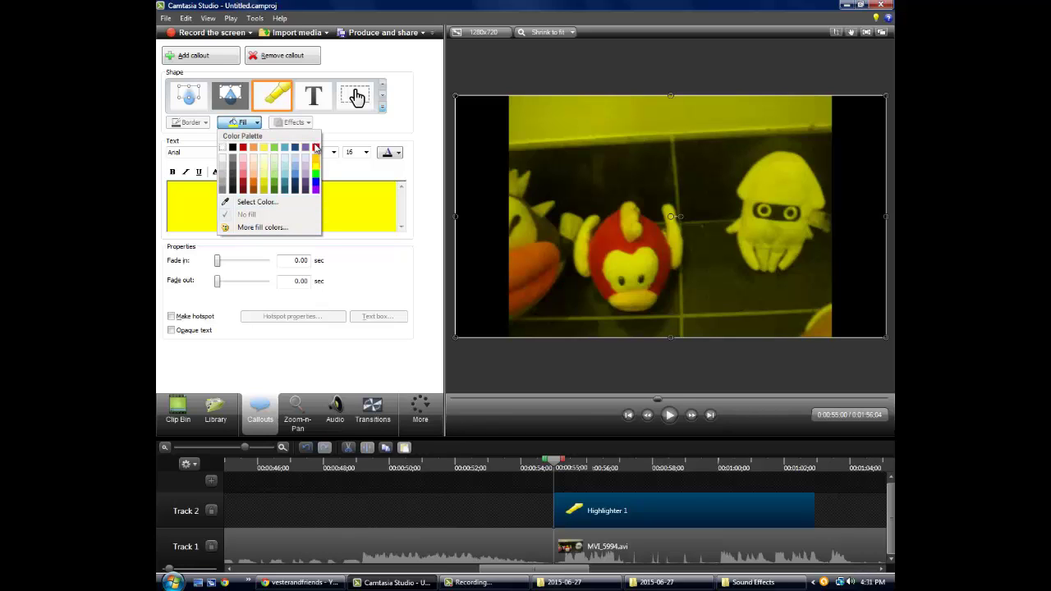
pyautogui.click(315, 149)
pyautogui.click(256, 124)
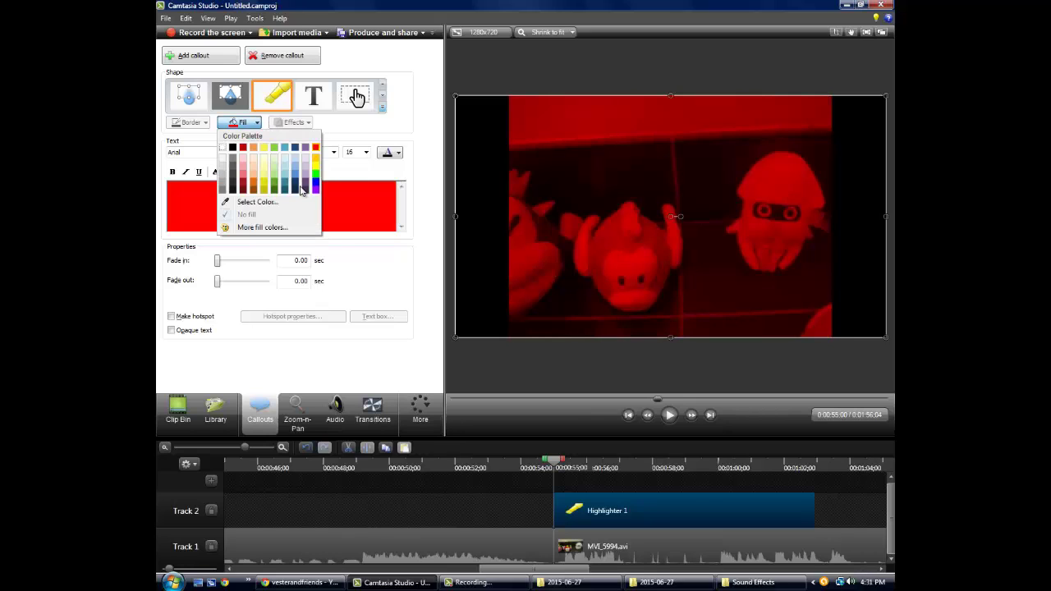
pyautogui.click(315, 188)
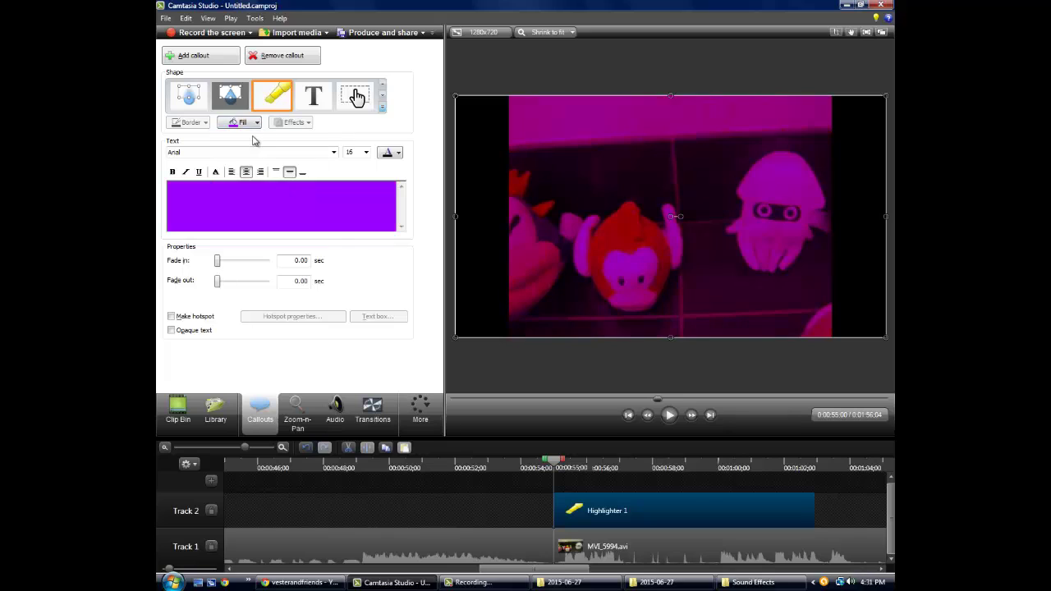
pyautogui.click(256, 122)
pyautogui.click(252, 184)
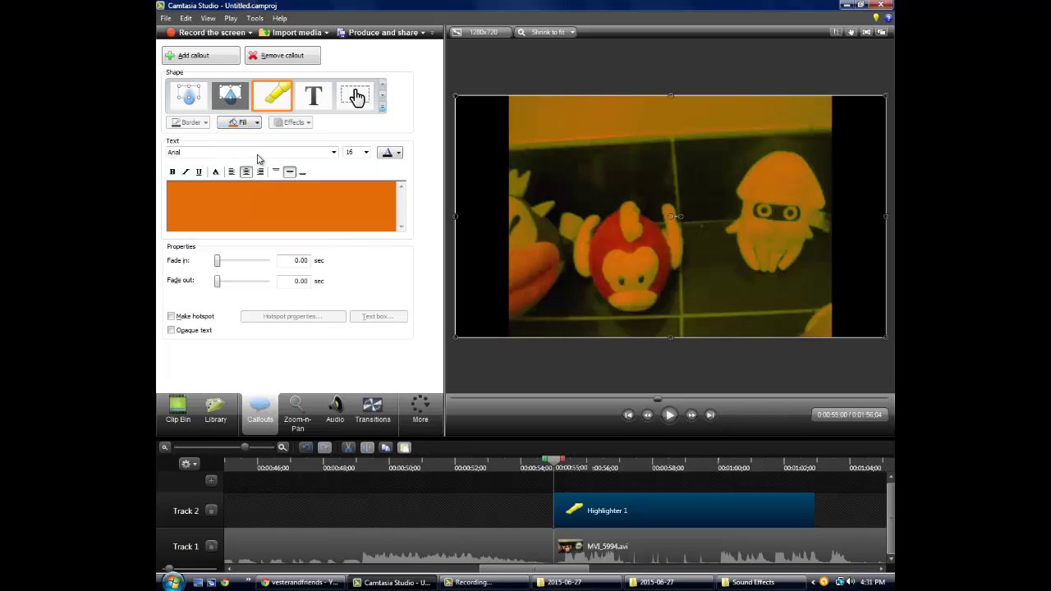
pyautogui.click(244, 125)
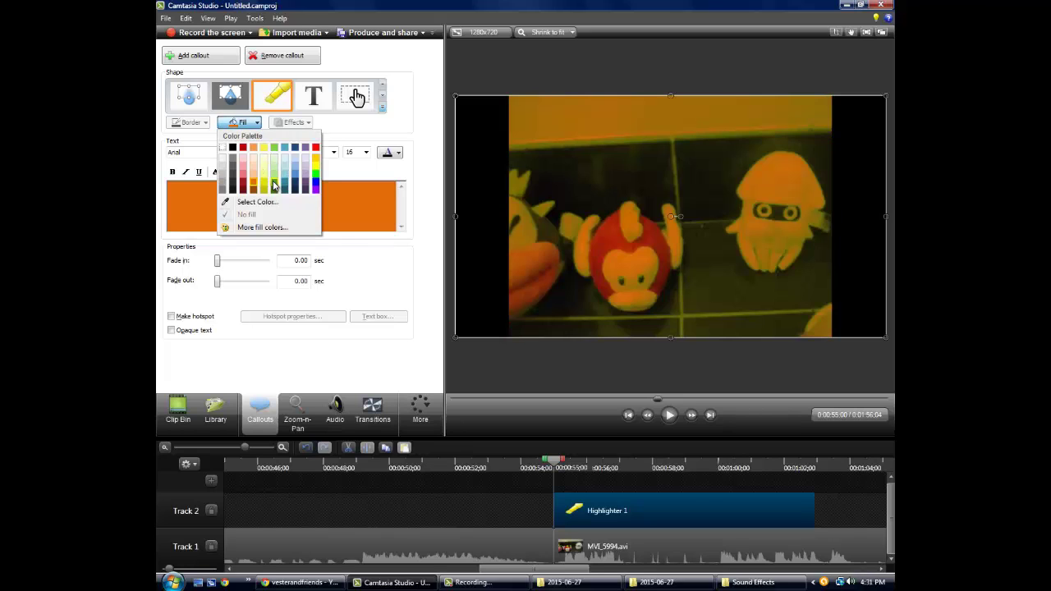
pyautogui.click(233, 147)
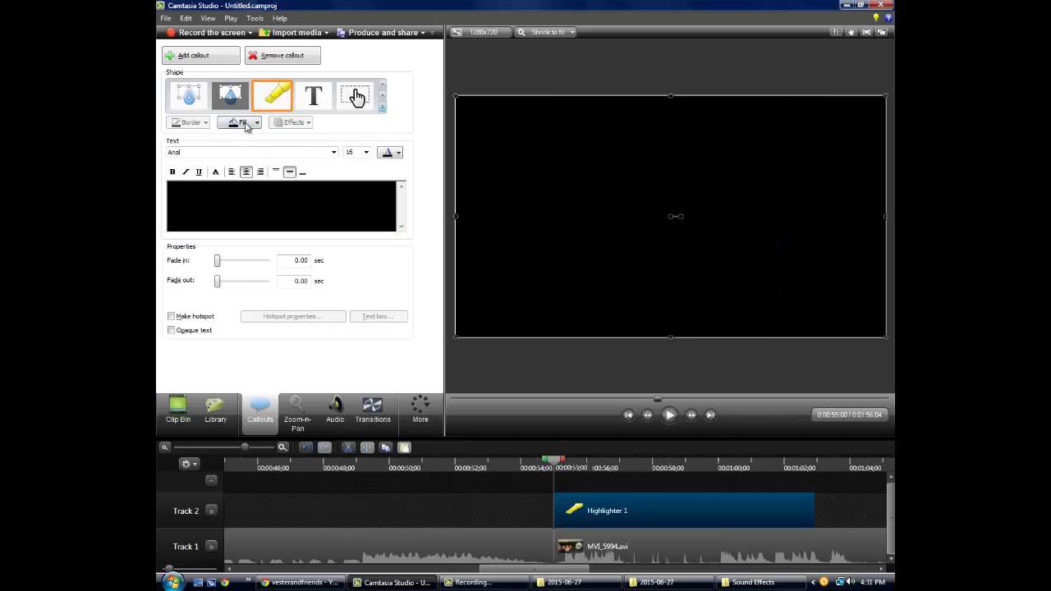
pyautogui.click(246, 125)
pyautogui.click(224, 174)
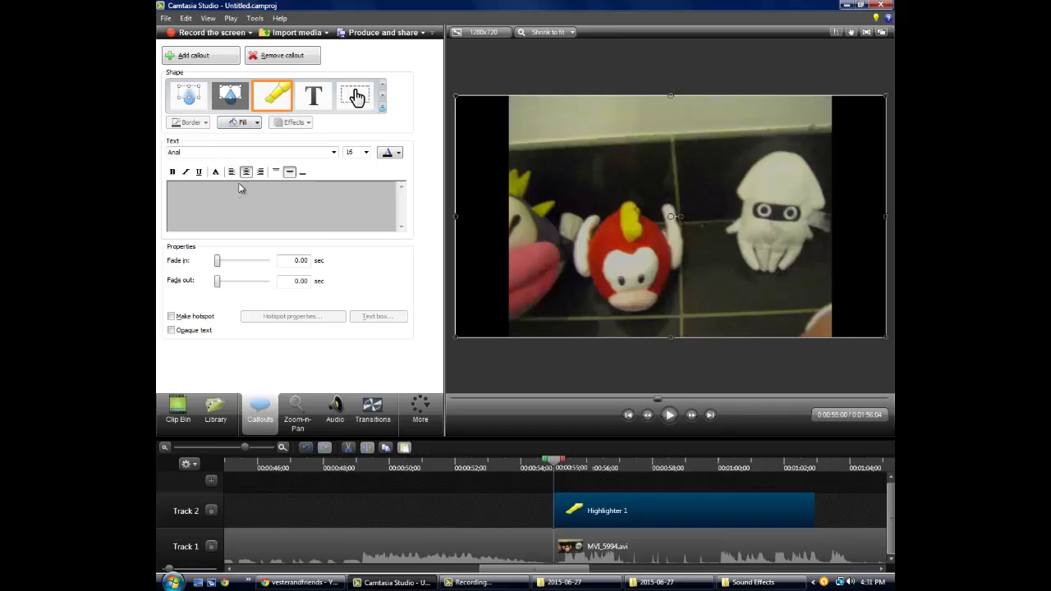
pyautogui.click(234, 125)
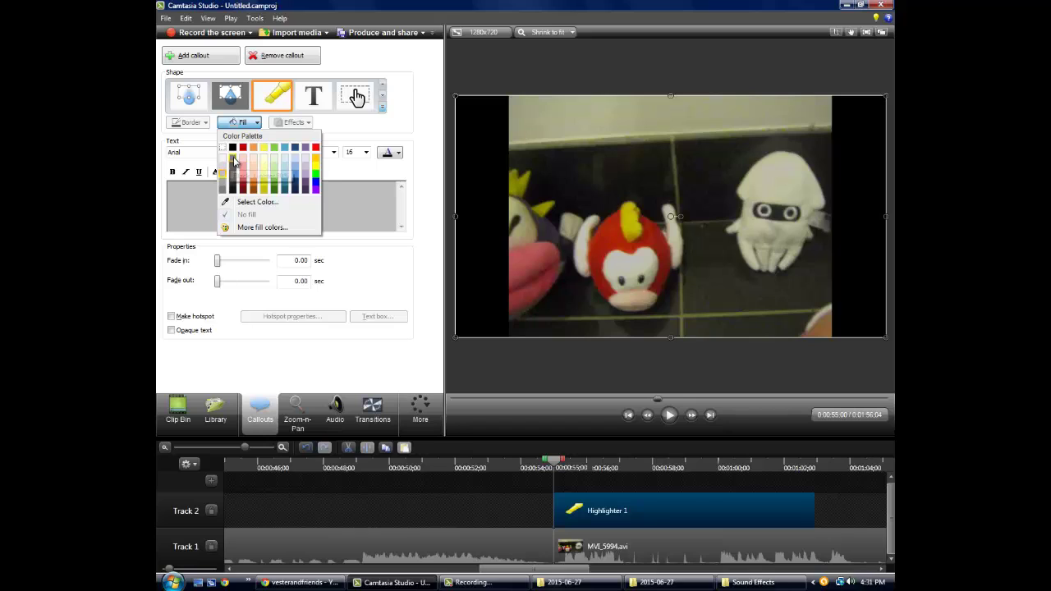
pyautogui.click(235, 180)
pyautogui.click(251, 127)
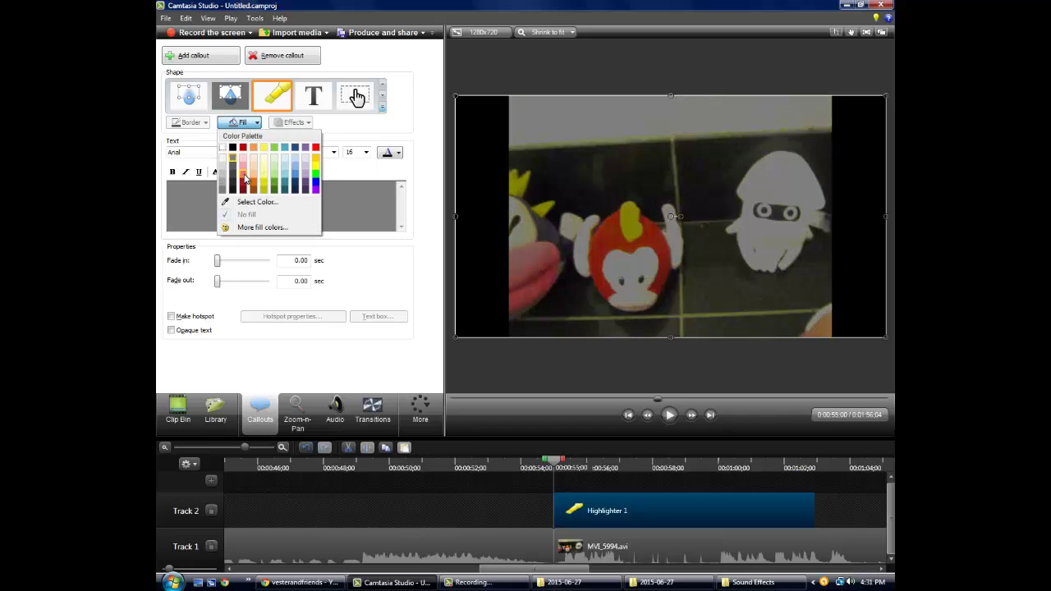
pyautogui.click(239, 154)
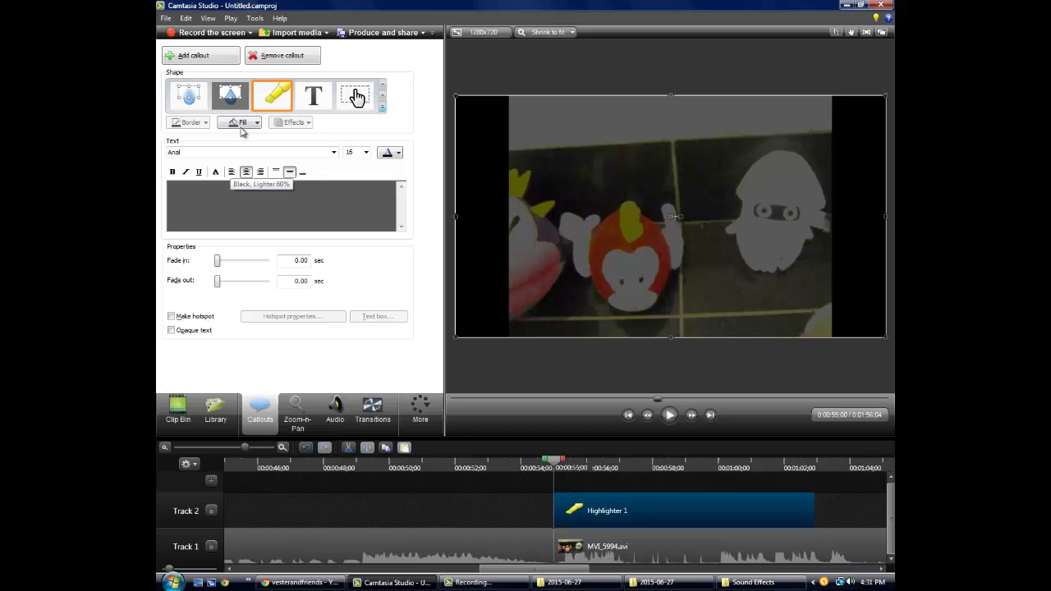
pyautogui.click(242, 125)
pyautogui.click(233, 178)
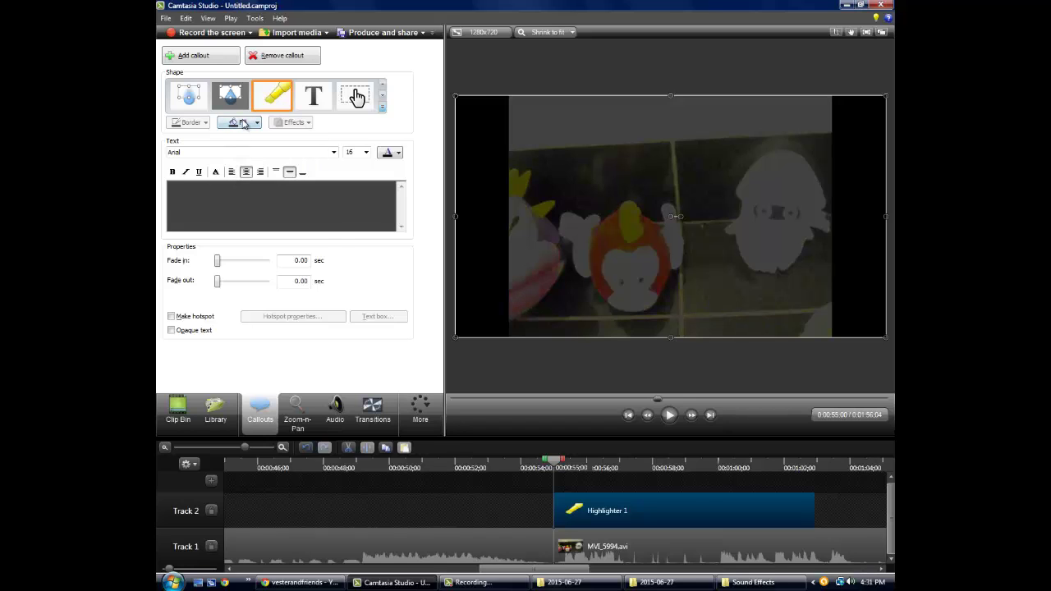
pyautogui.click(243, 124)
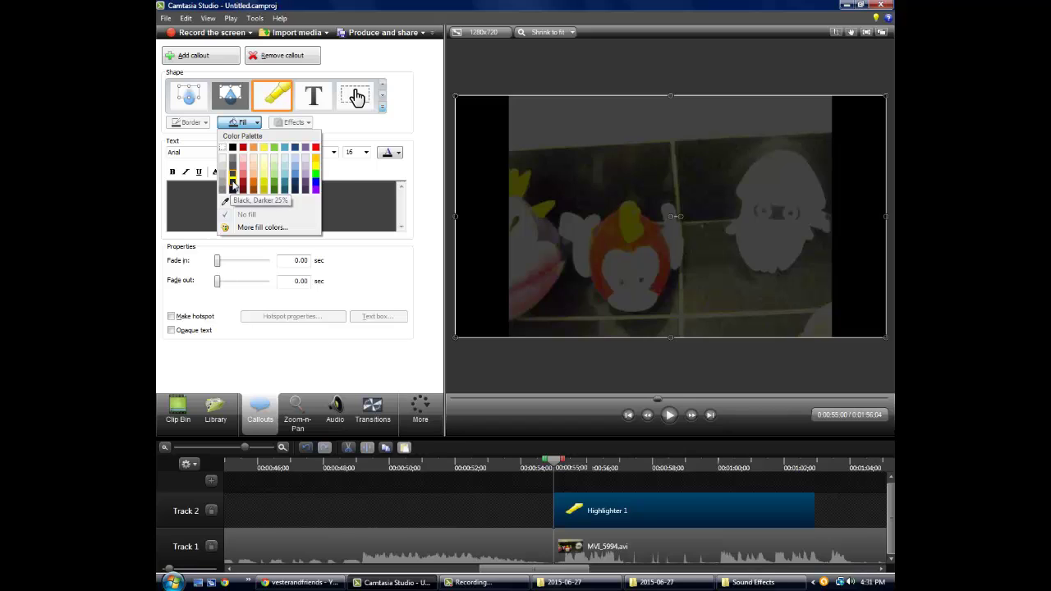
pyautogui.click(233, 186)
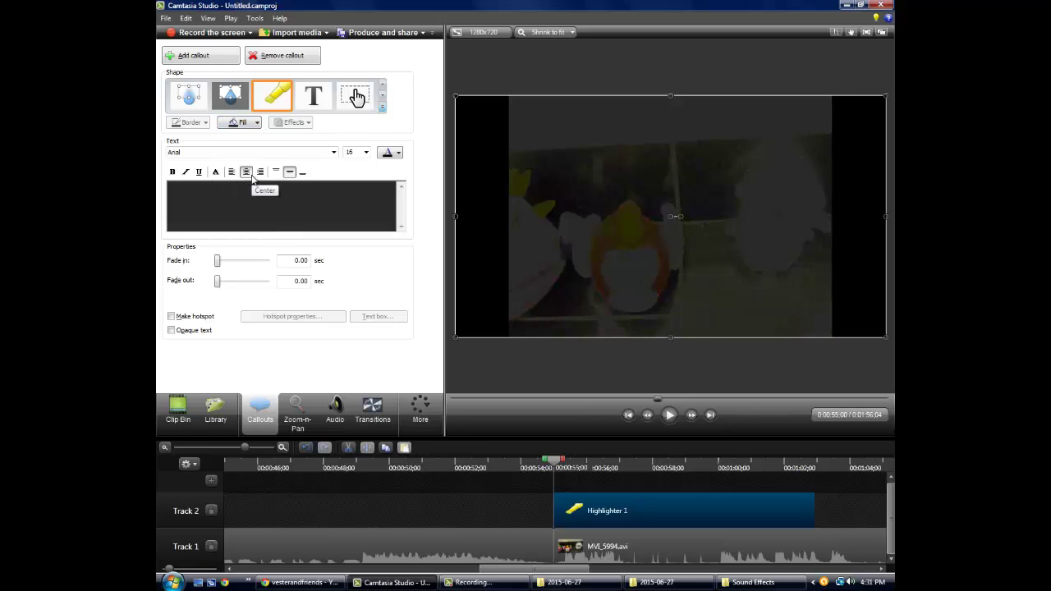
pyautogui.click(250, 127)
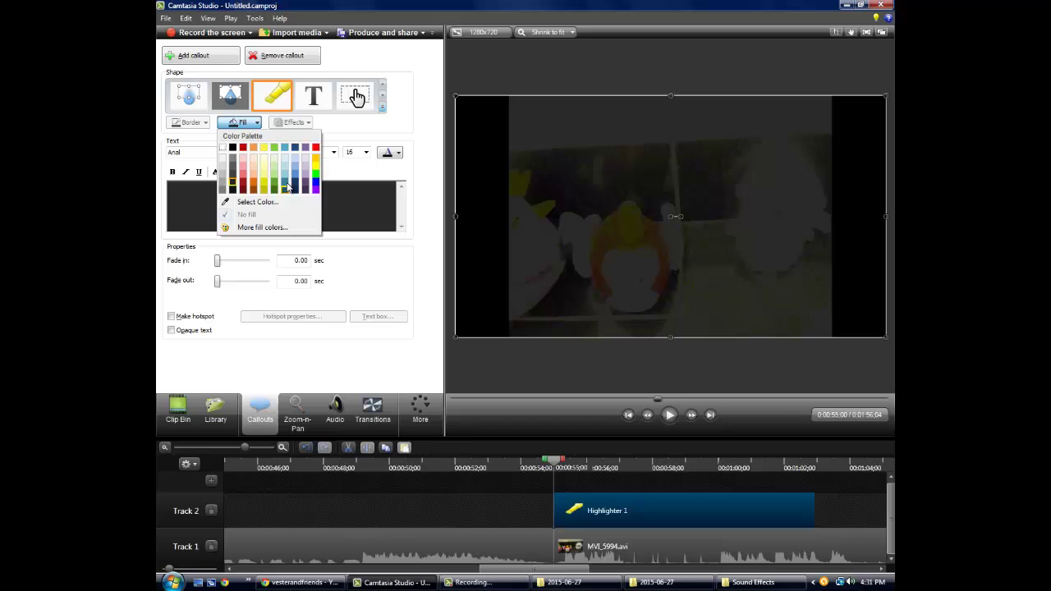
pyautogui.click(244, 190)
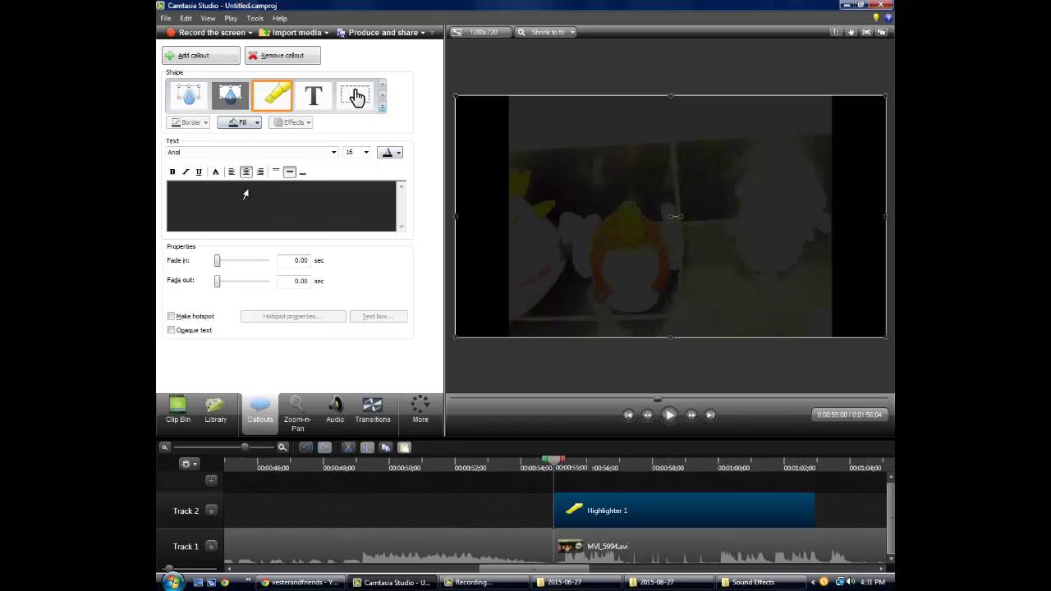
# Step: Try dark orange and blue fills, then settle on a teal/aqua tint
pyautogui.click(254, 132)
pyautogui.click(265, 194)
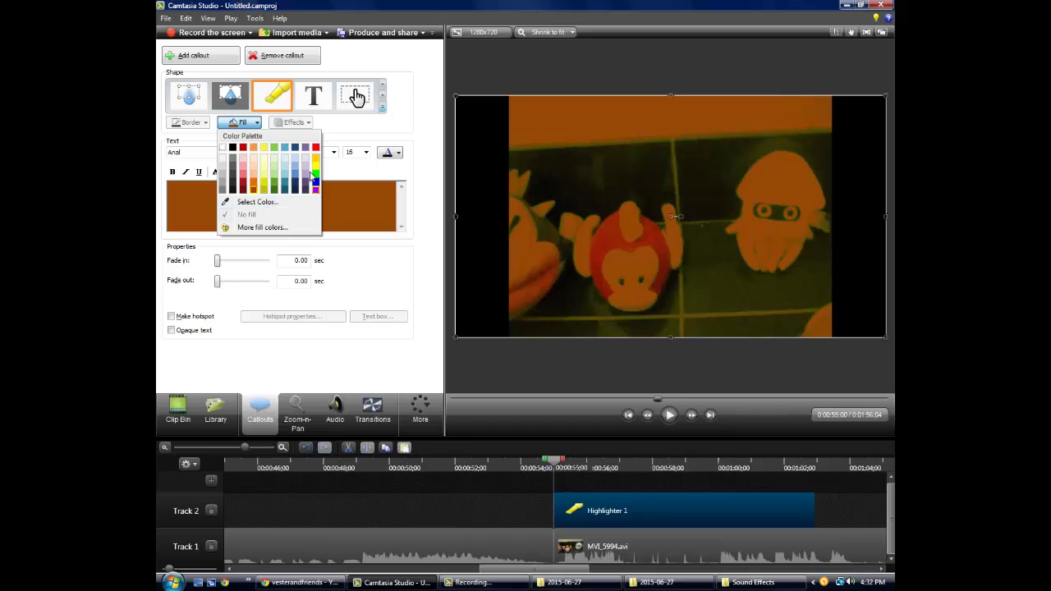
pyautogui.click(287, 171)
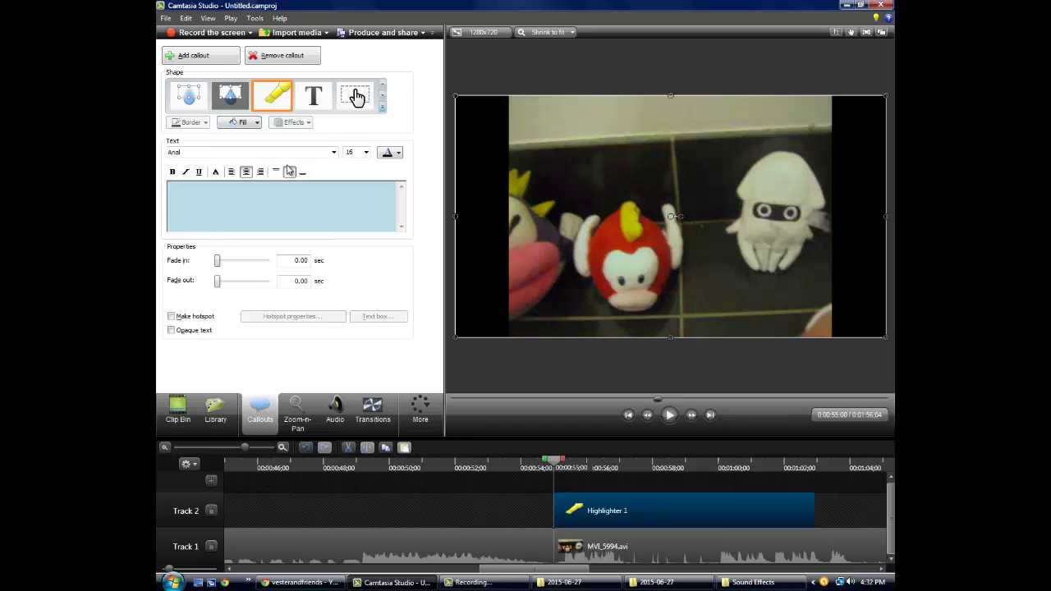
pyautogui.click(250, 123)
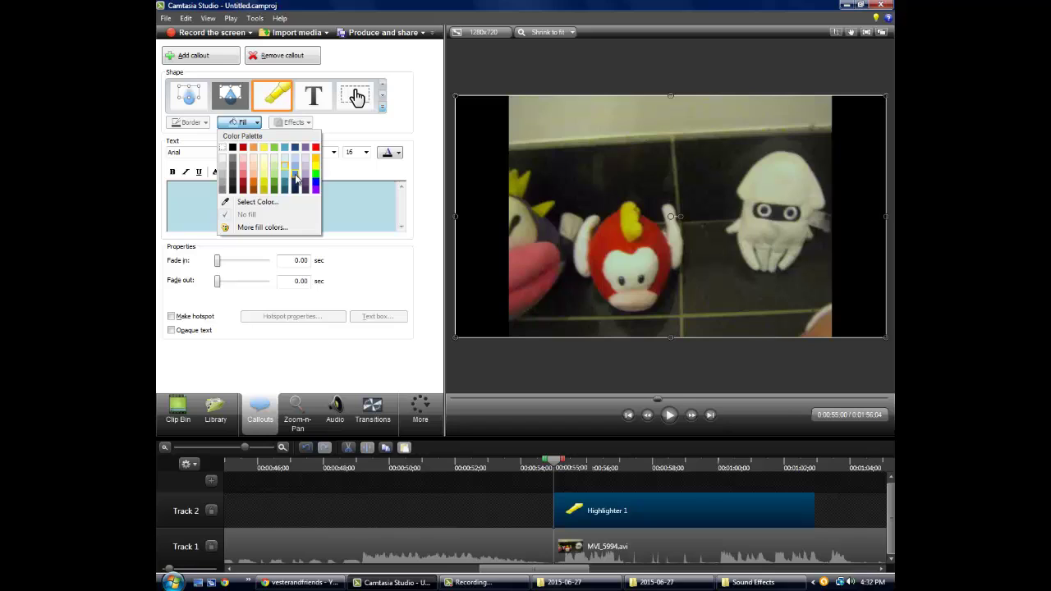
pyautogui.click(296, 176)
pyautogui.click(251, 123)
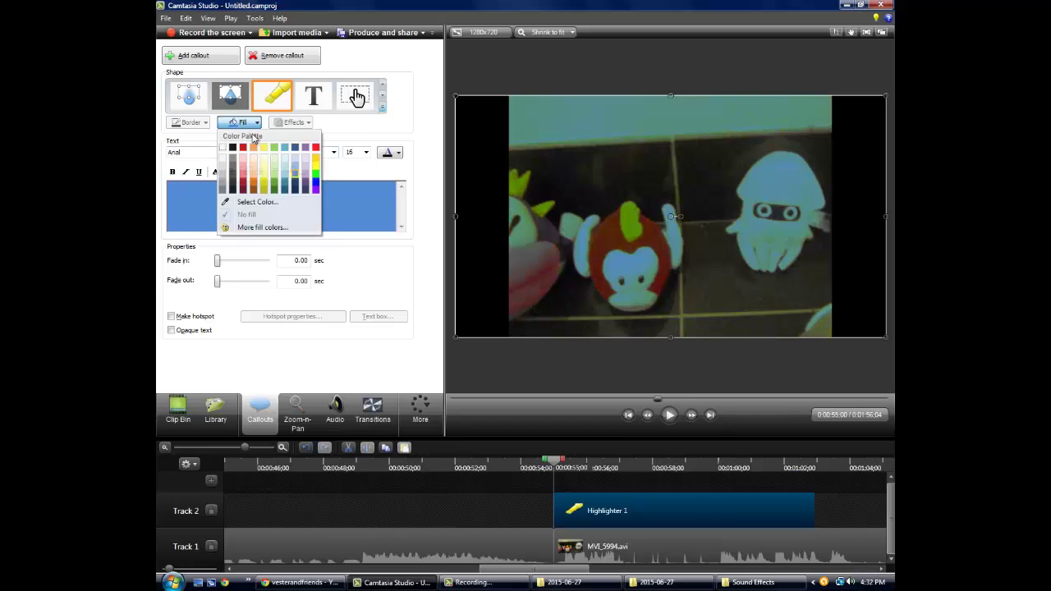
pyautogui.click(285, 187)
pyautogui.click(242, 124)
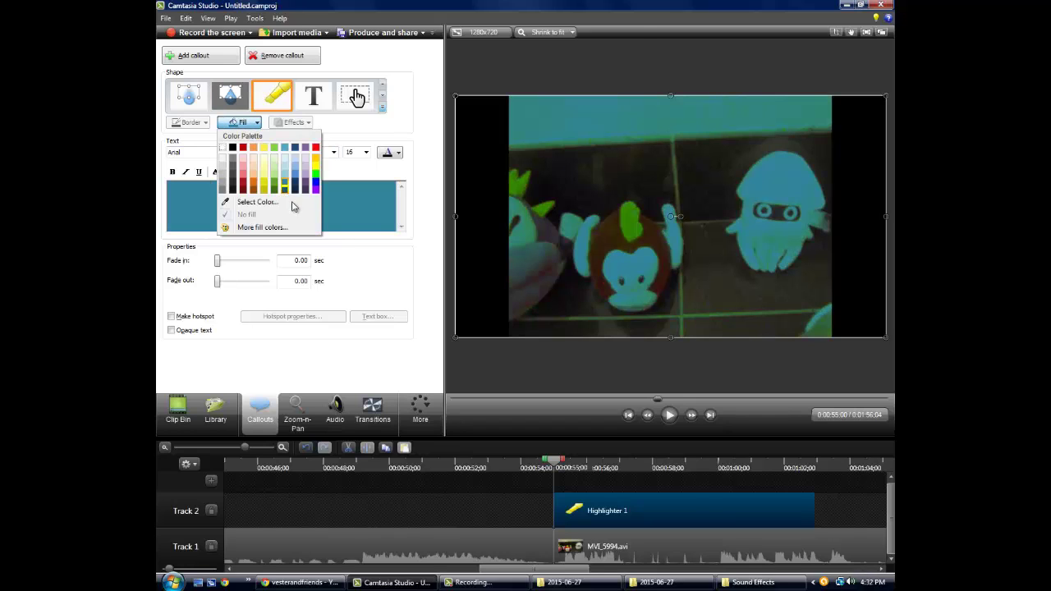
pyautogui.click(285, 190)
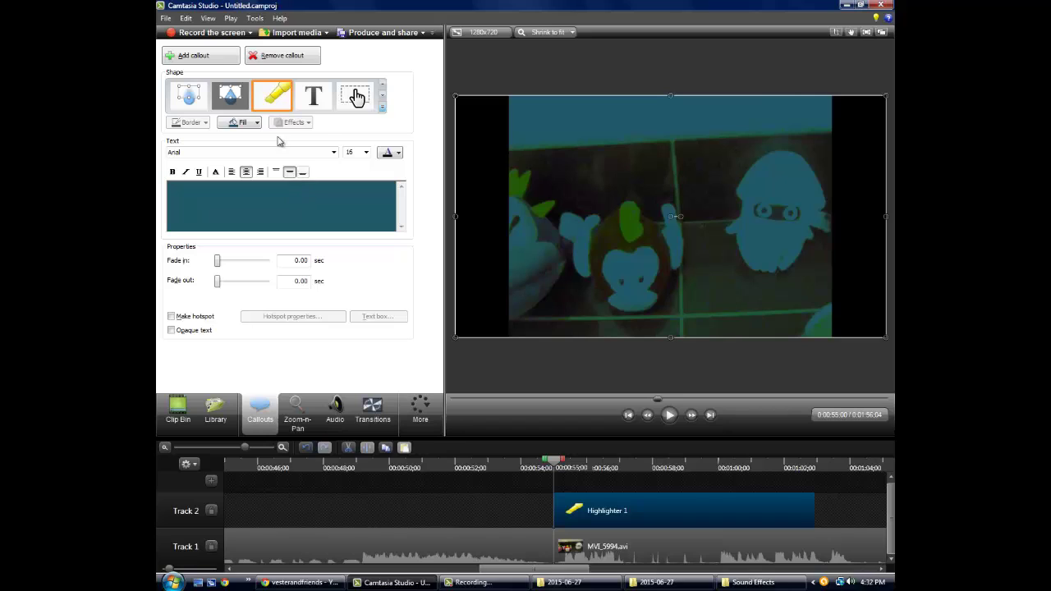
pyautogui.click(255, 123)
pyautogui.click(288, 184)
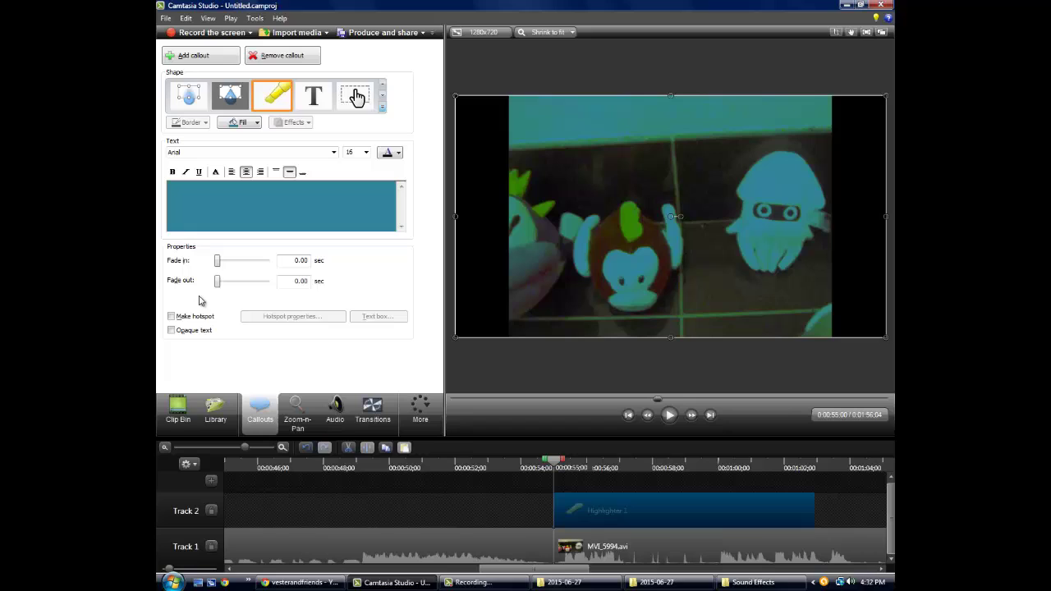
# Step: Delete the highlighter and all clips on both tracks, then rewind to 0:00
pyautogui.click(178, 409)
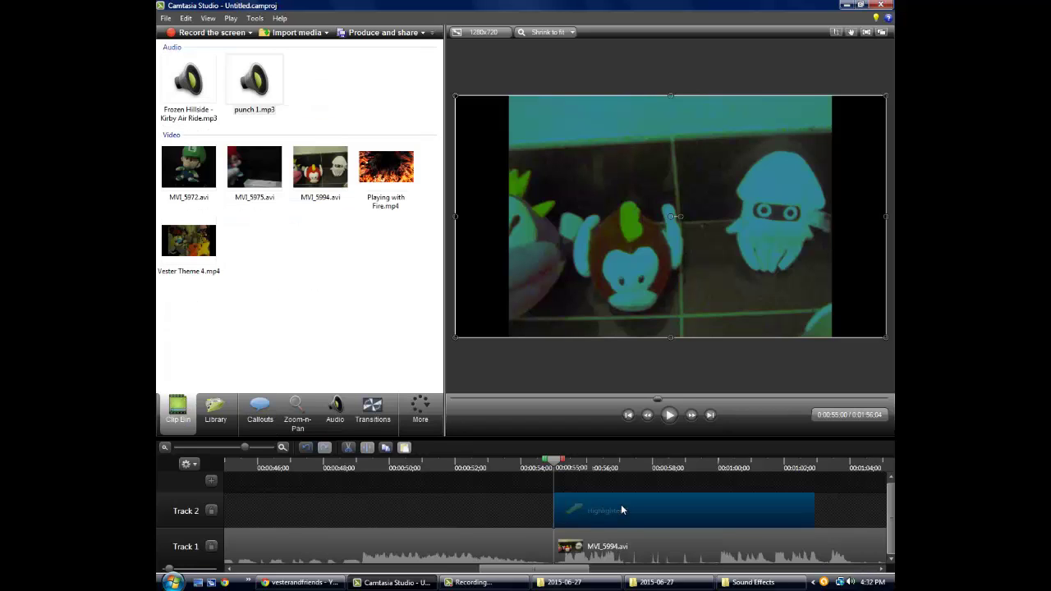
pyautogui.press('Delete')
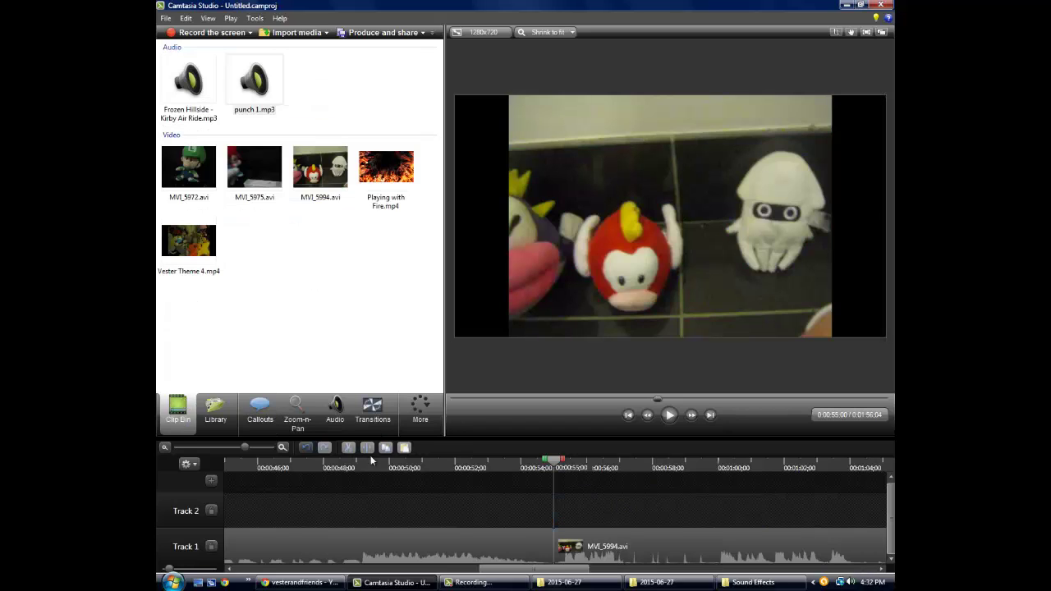
pyautogui.moveTo(243, 448); pyautogui.dragTo(216, 448)
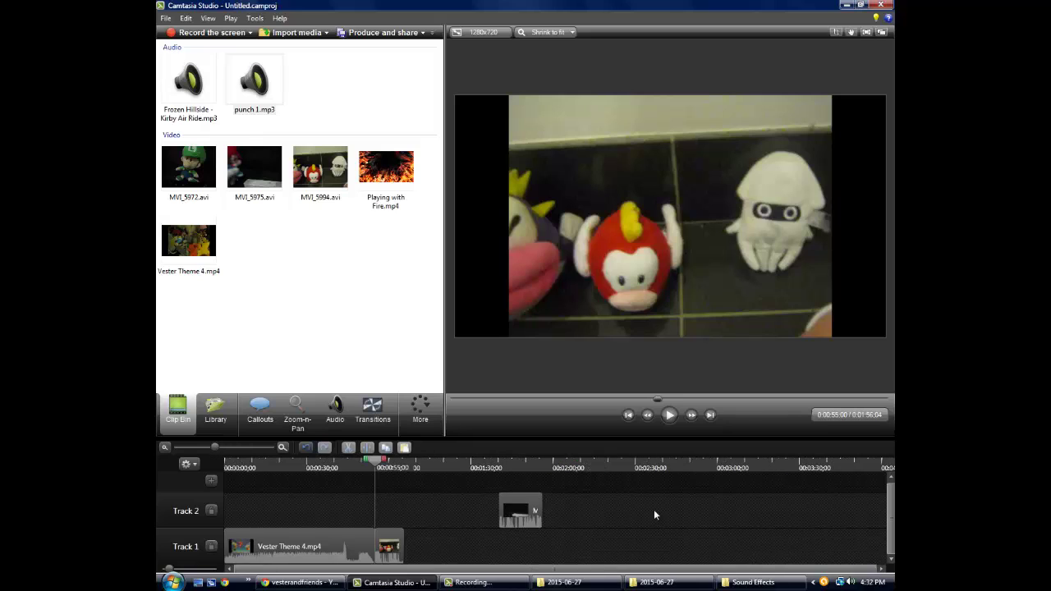
pyautogui.moveTo(591, 503)
pyautogui.mouseDown()
pyautogui.moveTo(269, 553)
pyautogui.moveTo(224, 542)
pyautogui.mouseUp()
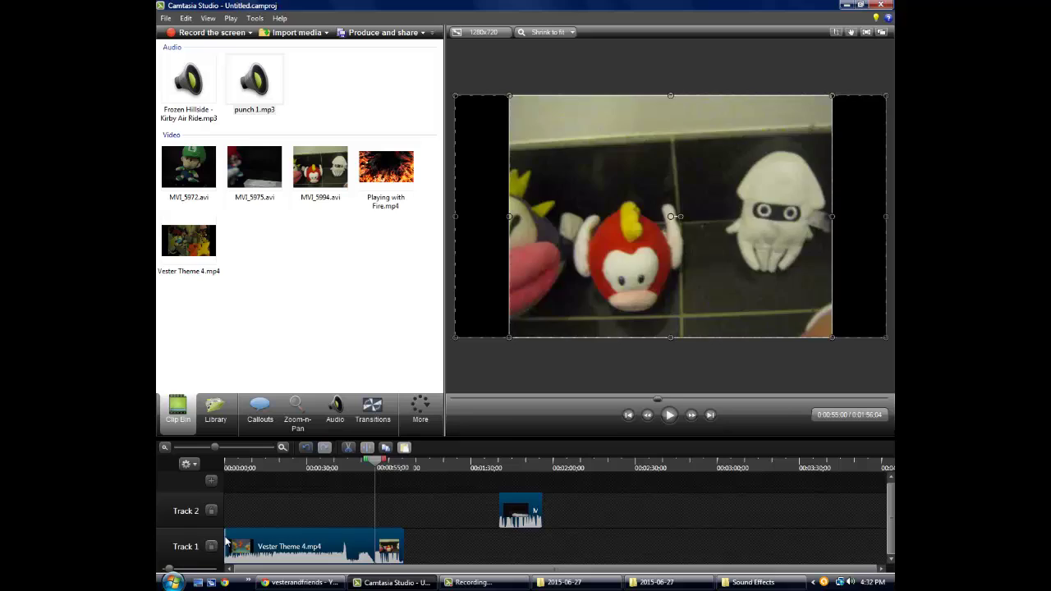
pyautogui.press('Delete')
pyautogui.moveTo(375, 467)
pyautogui.mouseDown()
pyautogui.moveTo(230, 472)
pyautogui.moveTo(230, 448)
pyautogui.mouseUp()
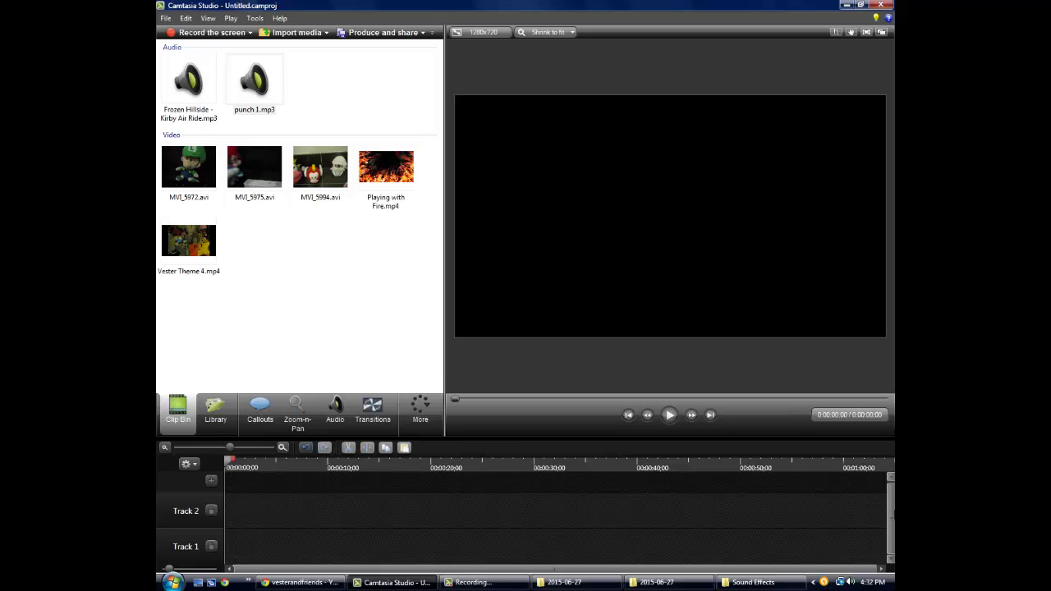
# Step: Quit Camtasia without saving and open BabyMarioPotty.camproj via Start Search for 'babymario'
pyautogui.click(886, 5)
pyautogui.click(550, 316)
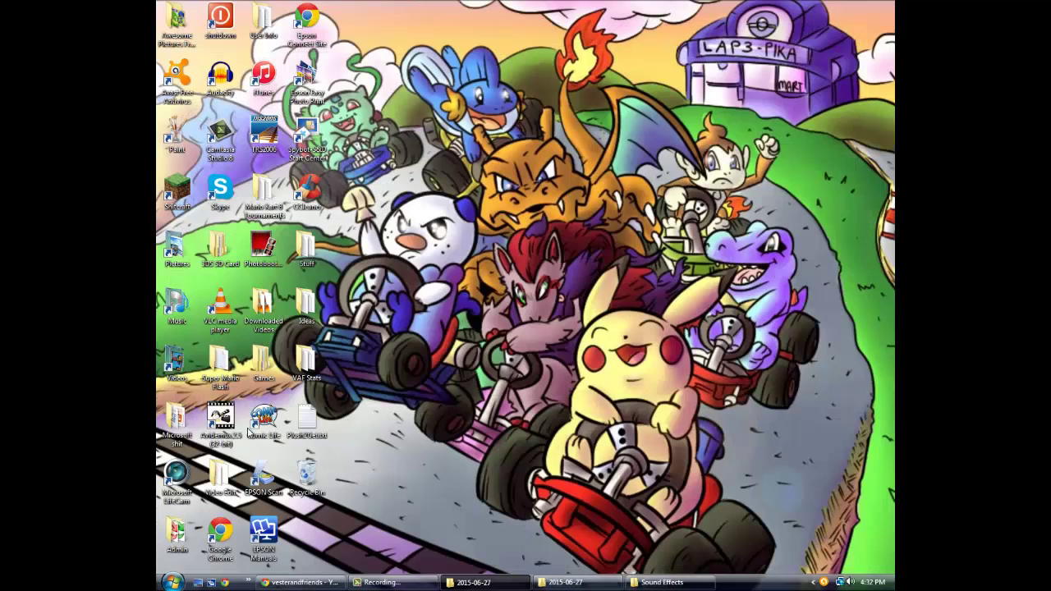
pyautogui.click(176, 581)
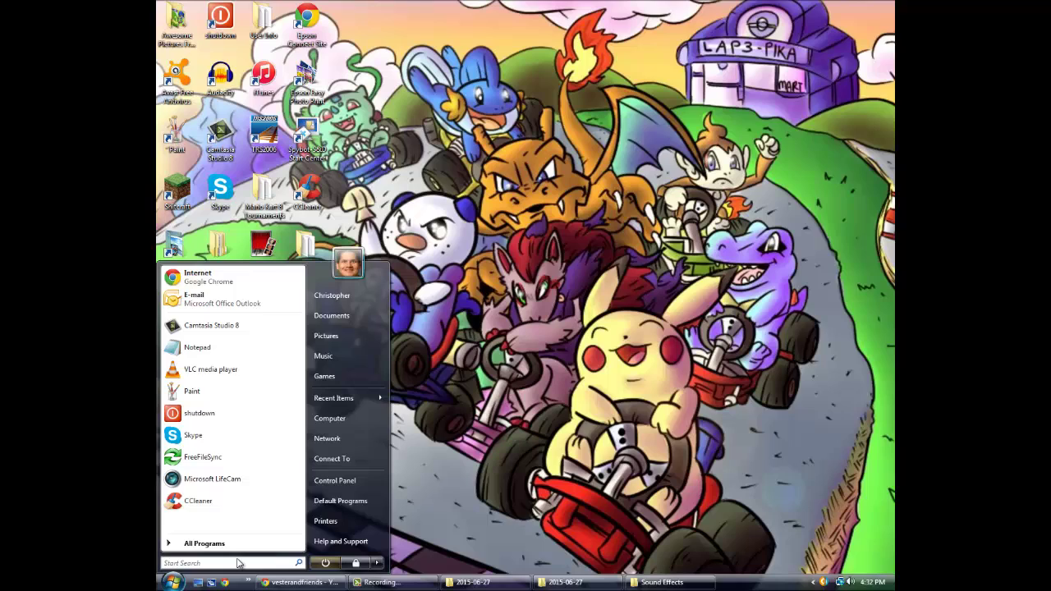
pyautogui.write('baby')
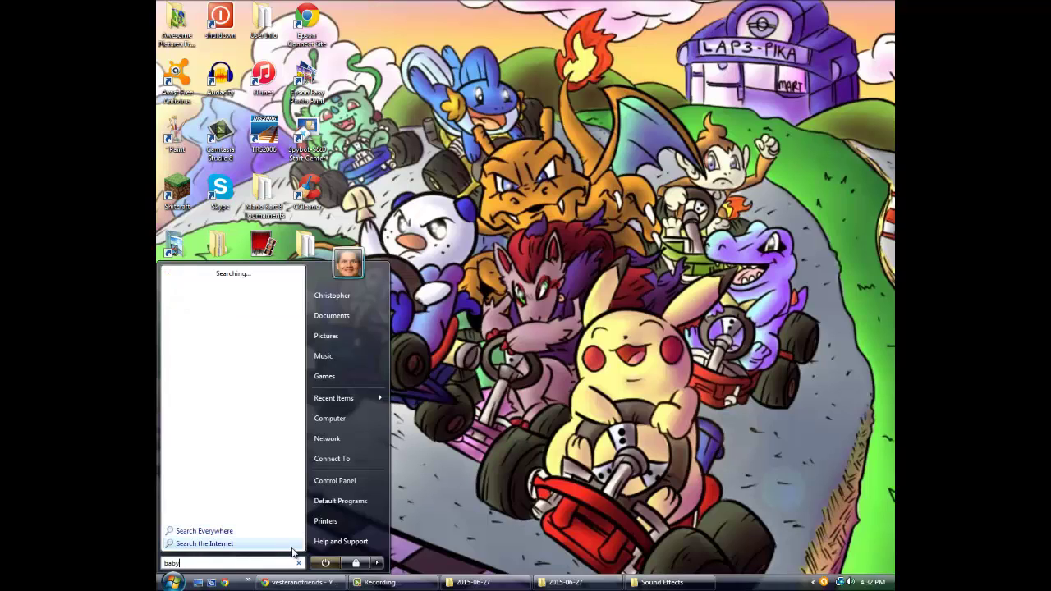
pyautogui.write('mario')
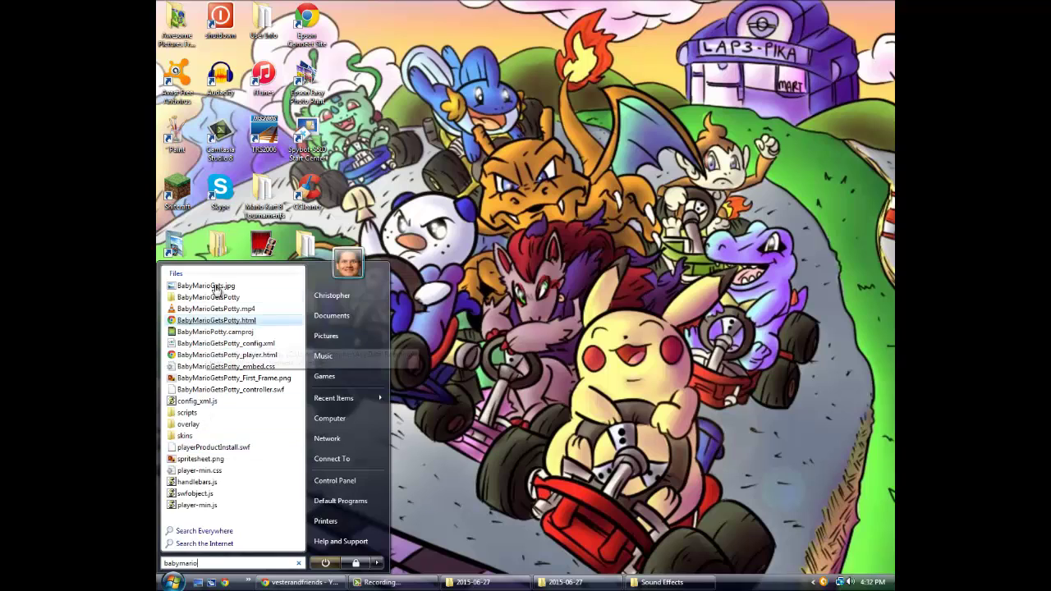
pyautogui.click(375, 227)
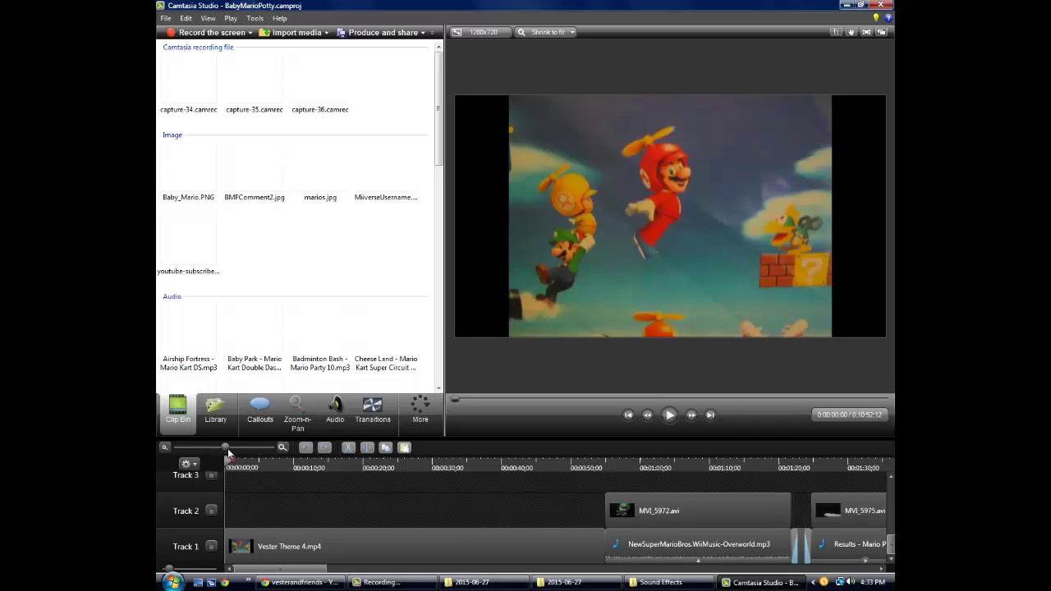
# Step: Zoom out to the whole project, play it, and jump ahead to the Pikachu scene
pyautogui.click(207, 450)
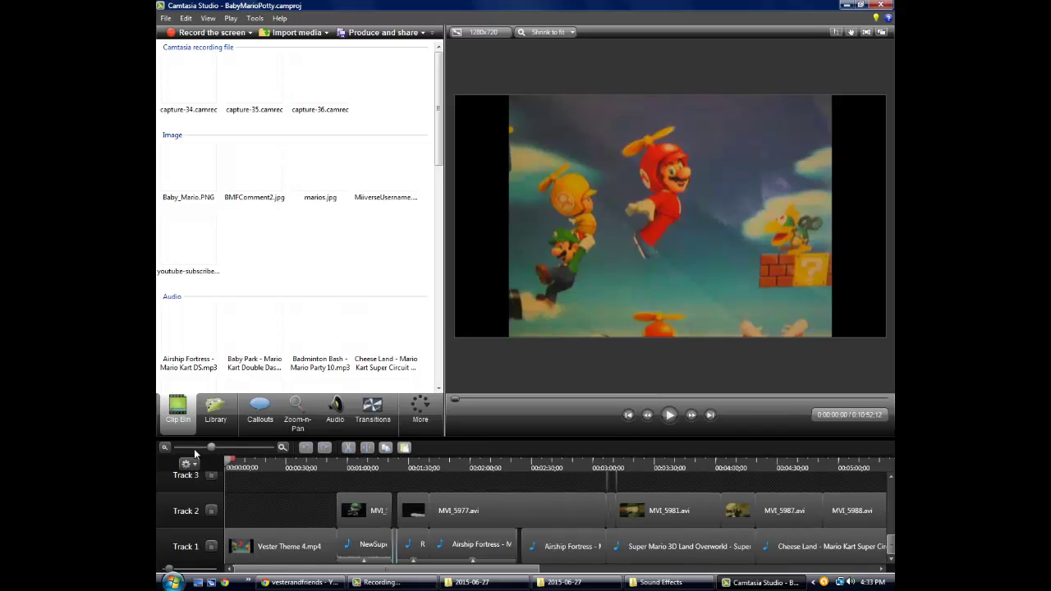
pyautogui.click(194, 451)
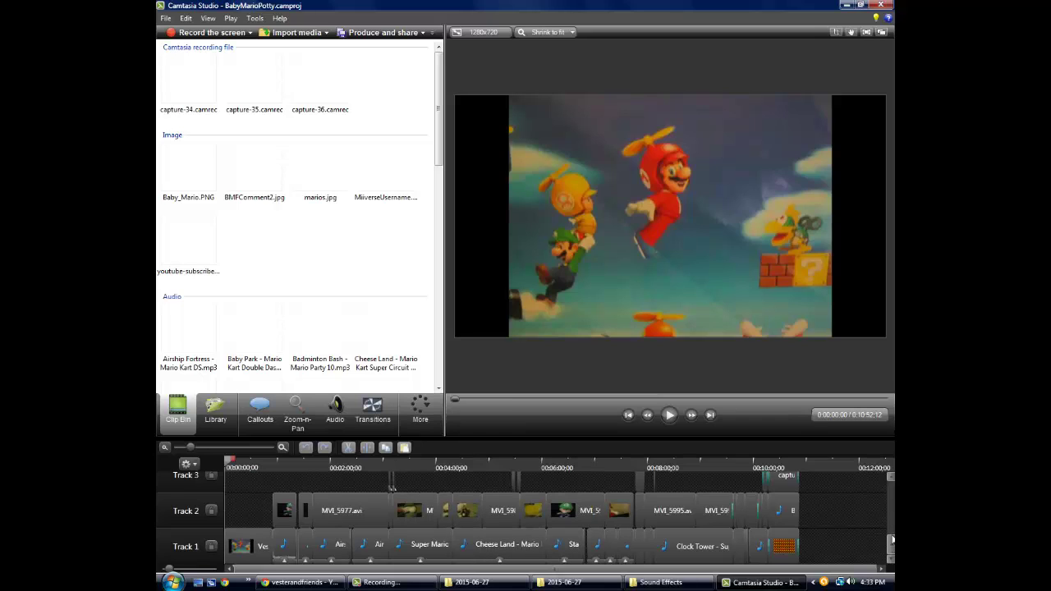
pyautogui.scroll(2, 891, 538)
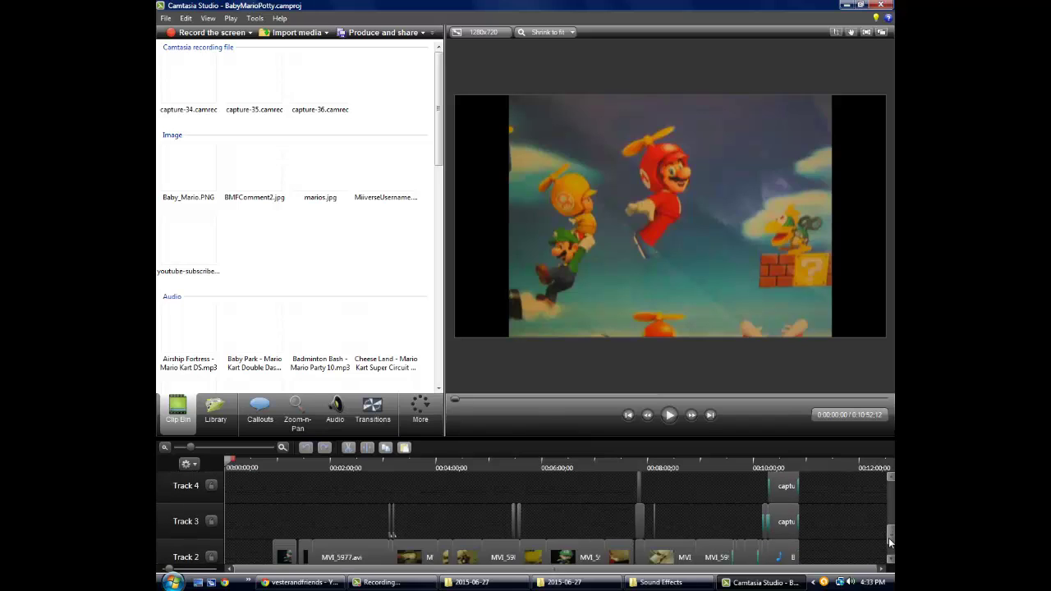
pyautogui.scroll(-2, 258, 478)
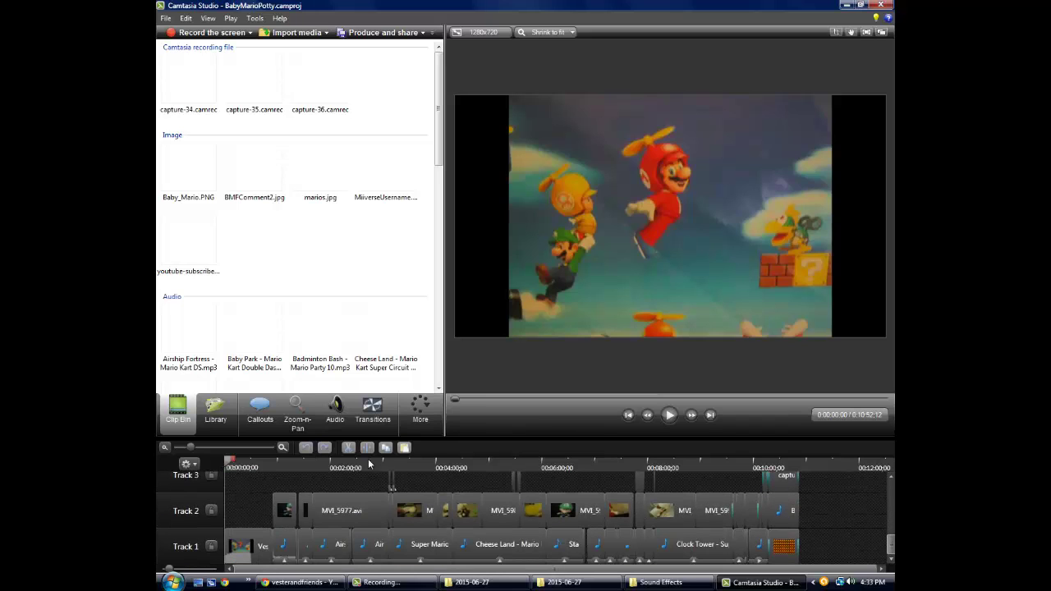
pyautogui.press('space')
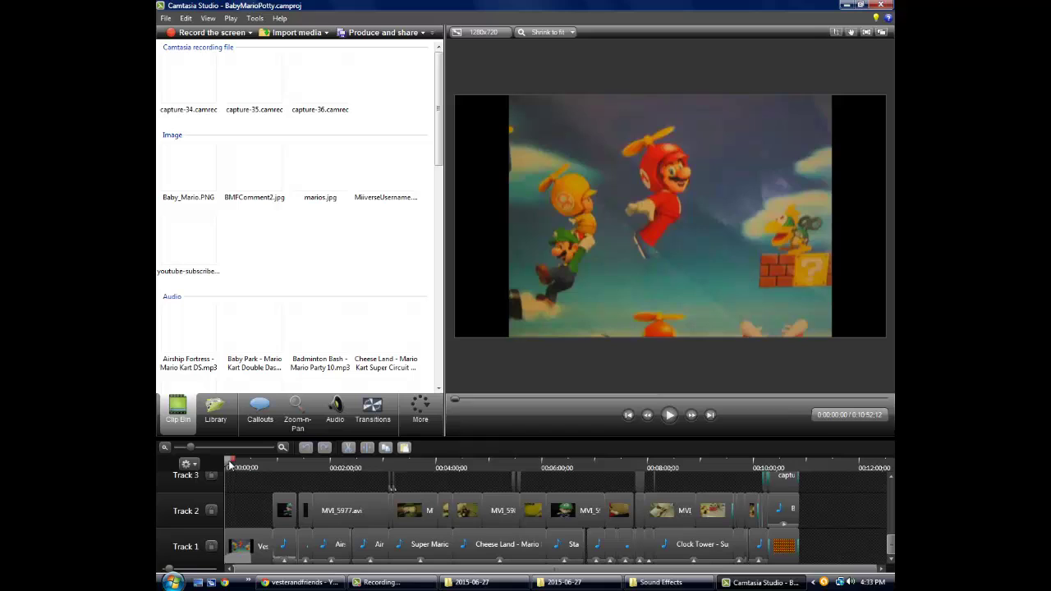
pyautogui.moveTo(459, 468); pyautogui.dragTo(772, 470)
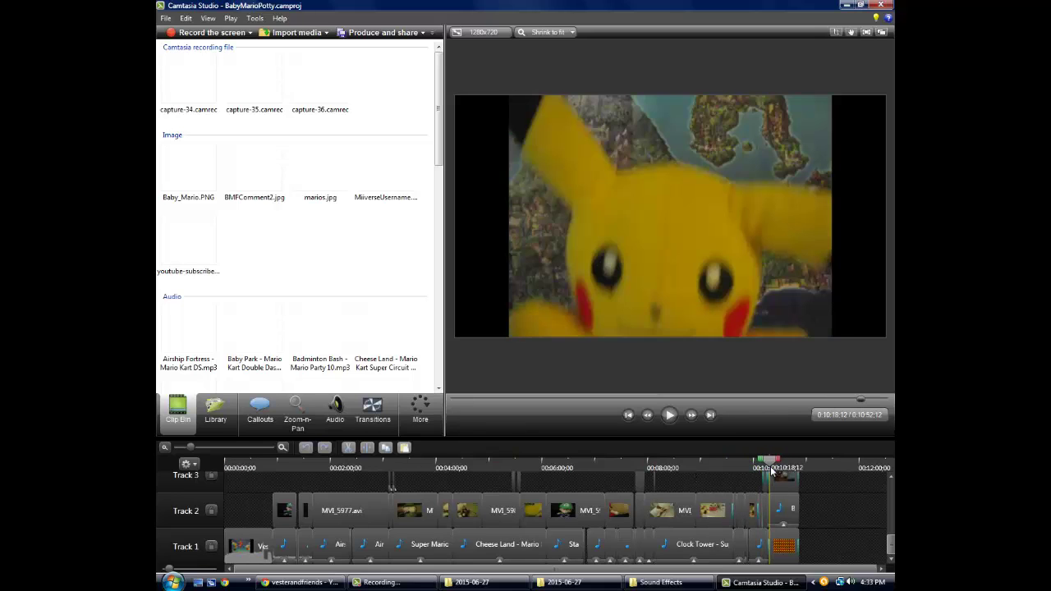
# Step: Adjust the timeline zoom and move the playhead to the Subscribe end screen
pyautogui.click(206, 448)
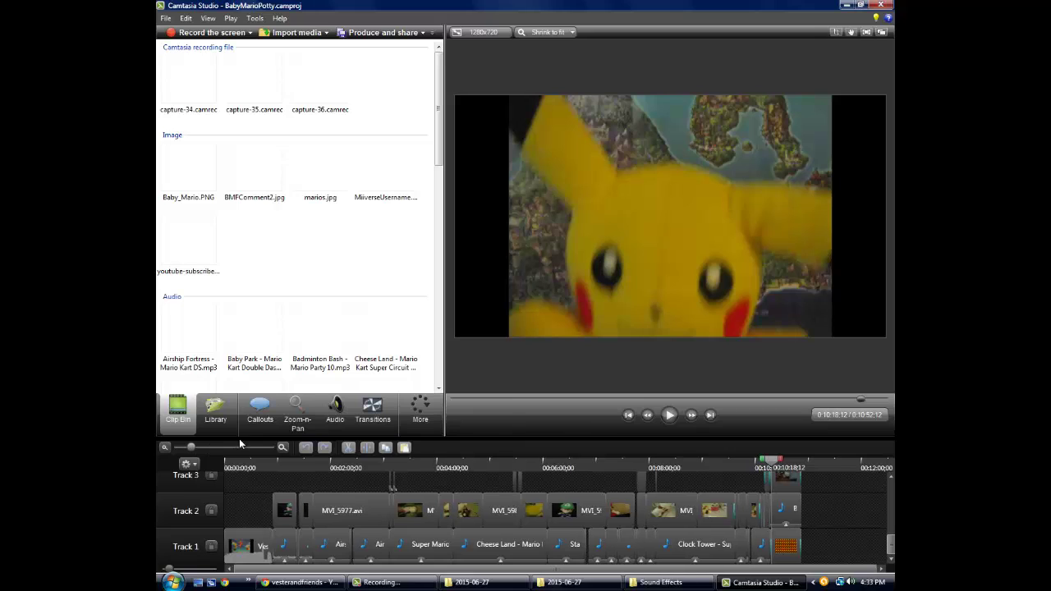
pyautogui.click(251, 443)
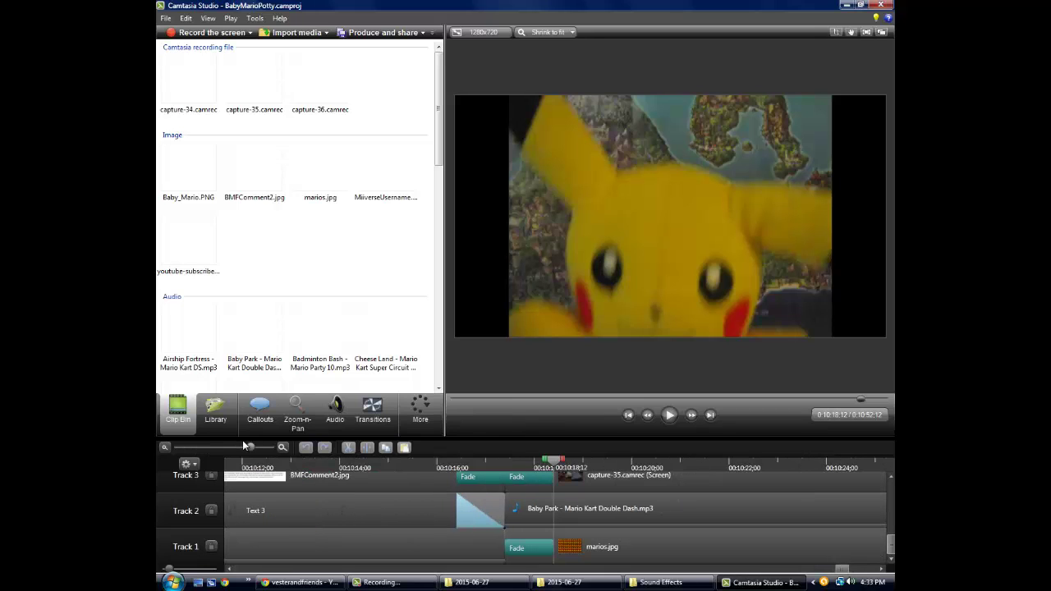
pyautogui.click(234, 447)
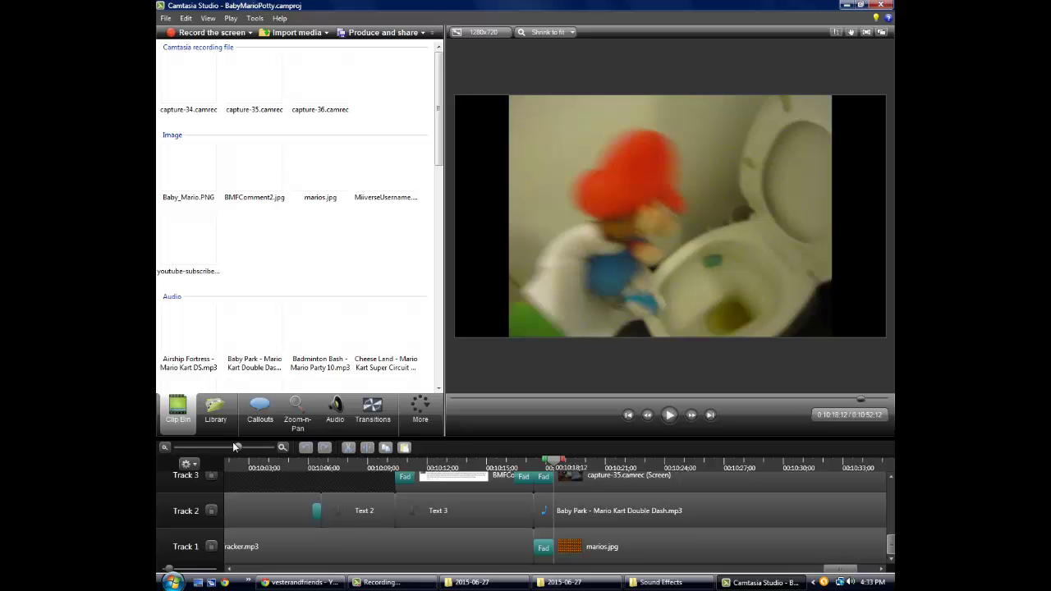
pyautogui.click(228, 448)
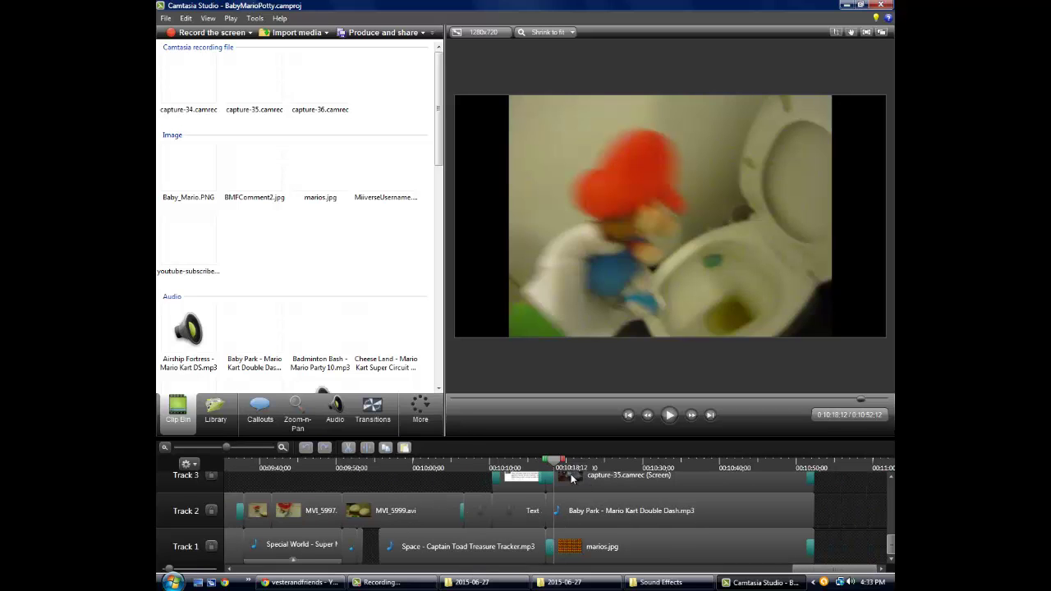
pyautogui.moveTo(589, 466); pyautogui.dragTo(606, 468)
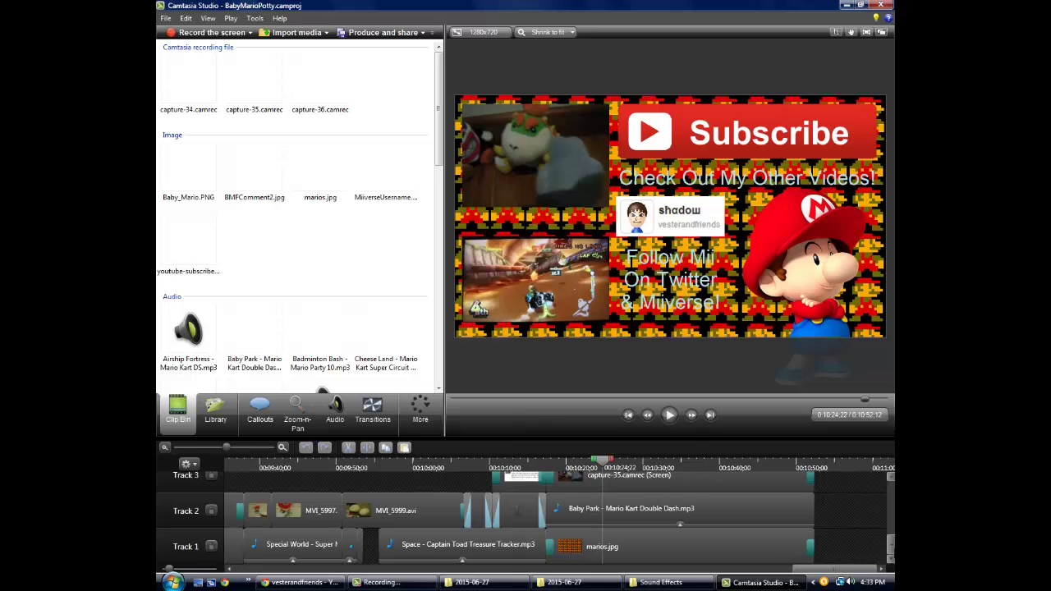
pyautogui.scroll(1, 890, 545)
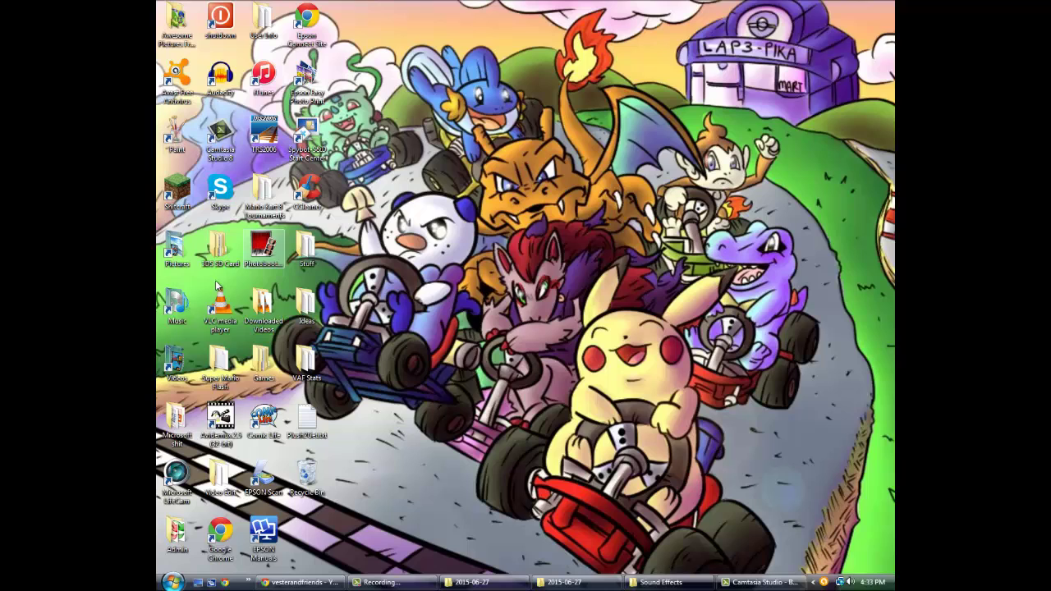
pyautogui.doubleClick(221, 240)
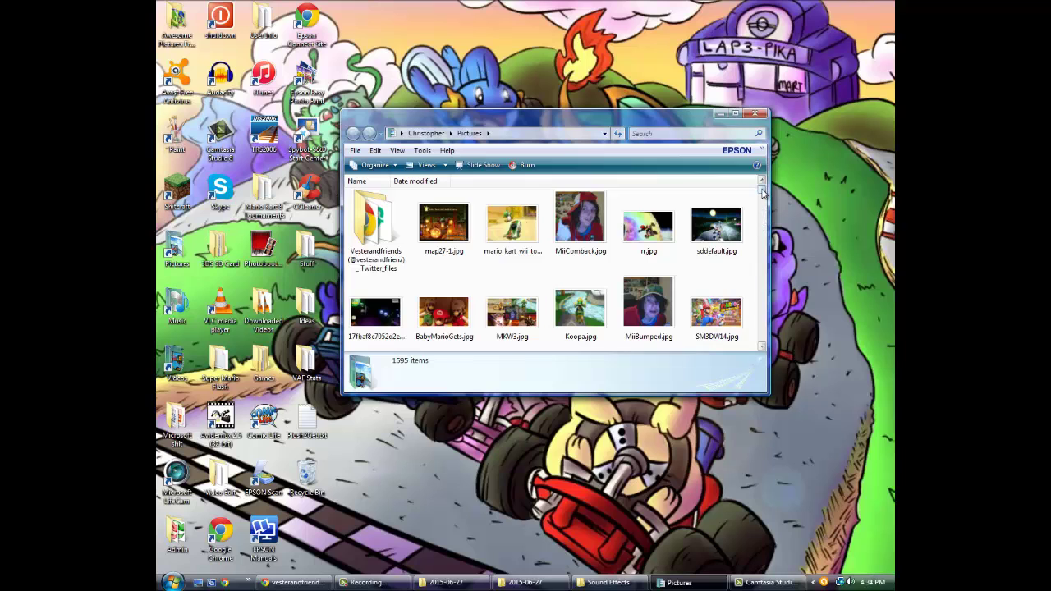
pyautogui.moveTo(763, 192)
pyautogui.mouseDown()
pyautogui.moveTo(762, 209)
pyautogui.moveTo(762, 189)
pyautogui.mouseUp()
pyautogui.click(759, 115)
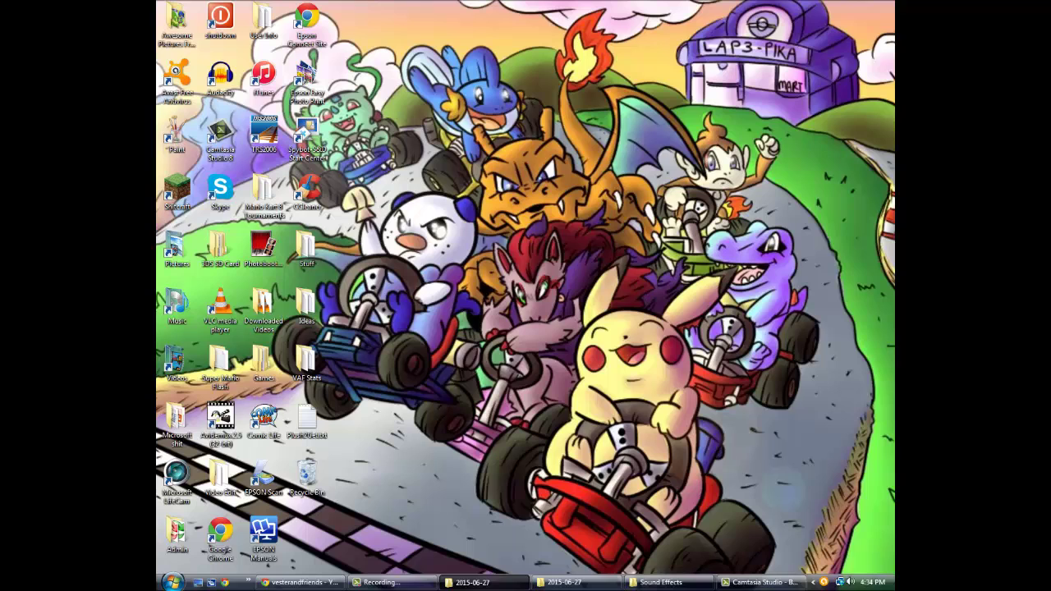
# Step: Restore the BabyMarioPotty project window from the taskbar
pyautogui.click(755, 583)
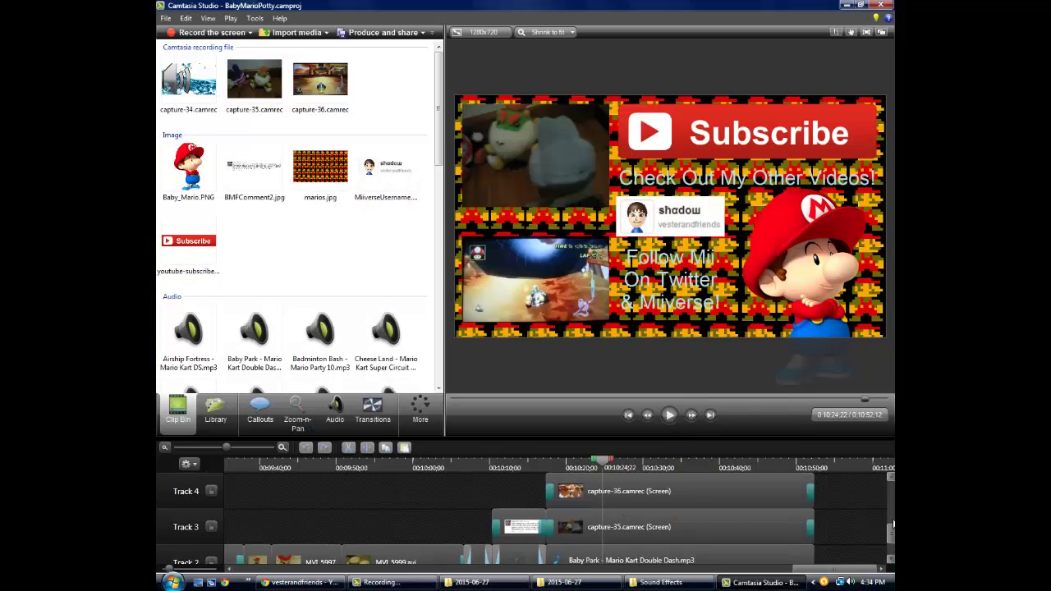
pyautogui.scroll(2, 657, 485)
pyautogui.scroll(1, 822, 518)
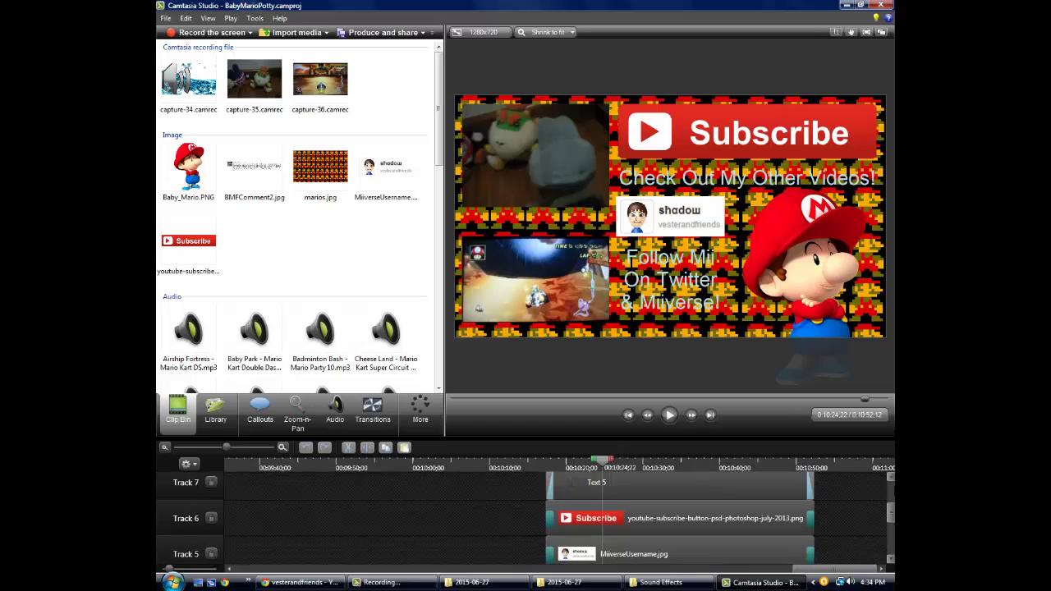
pyautogui.scroll(1, 870, 526)
pyautogui.scroll(-5, 883, 546)
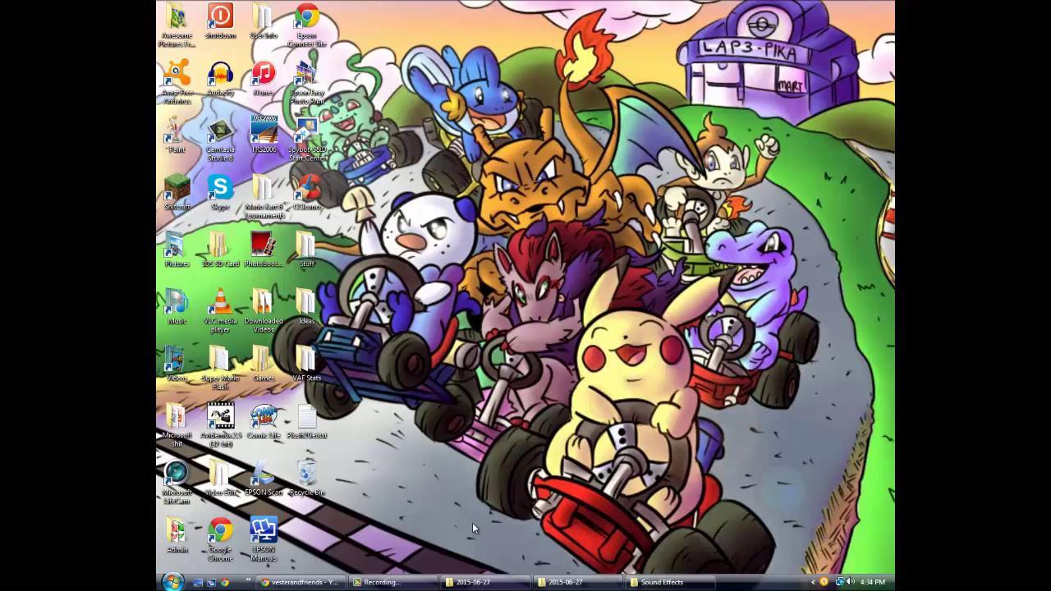
# Step: Bring up the running screen recorder's panel from the 'Recording...' taskbar button
pyautogui.click(382, 582)
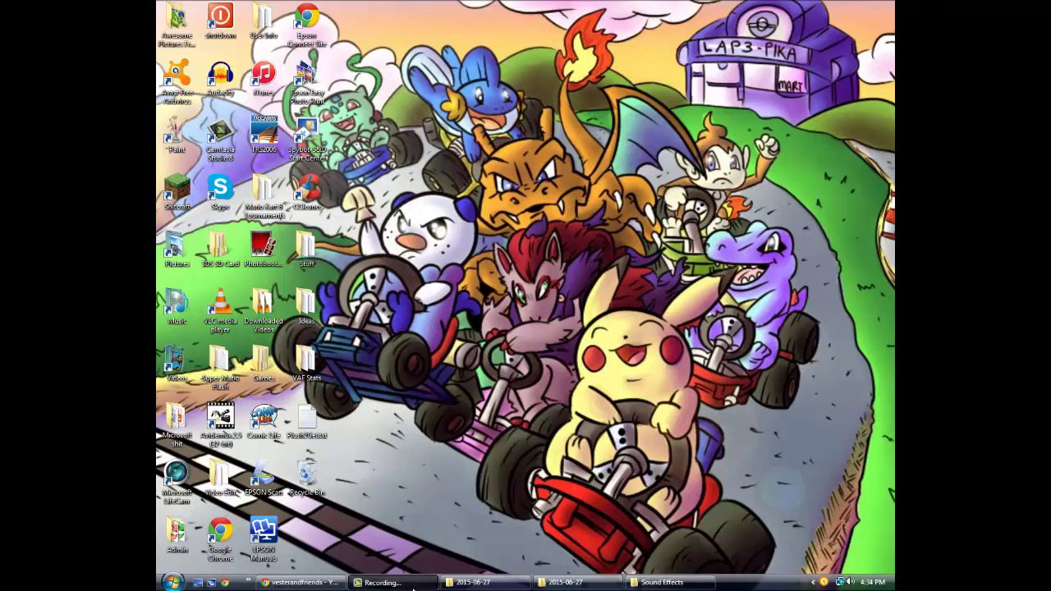